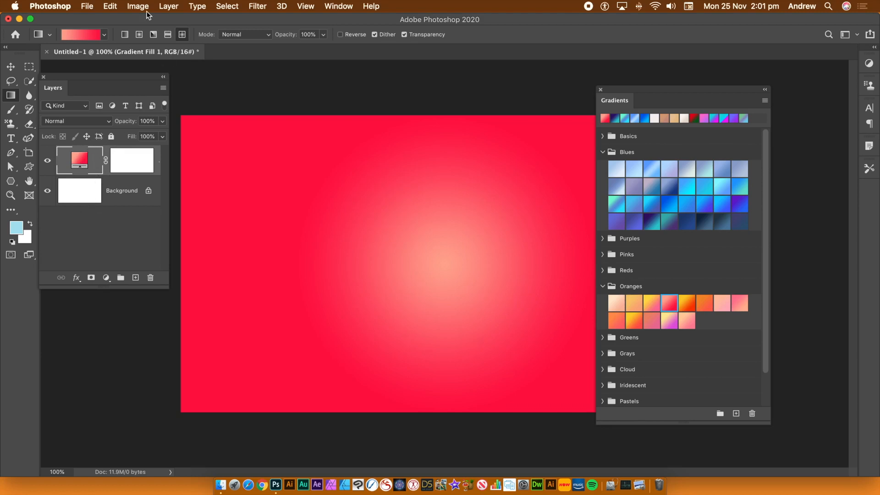
# Step: Flatten the image so the gradient fill merges into the Background layer
pyautogui.click(167, 7)
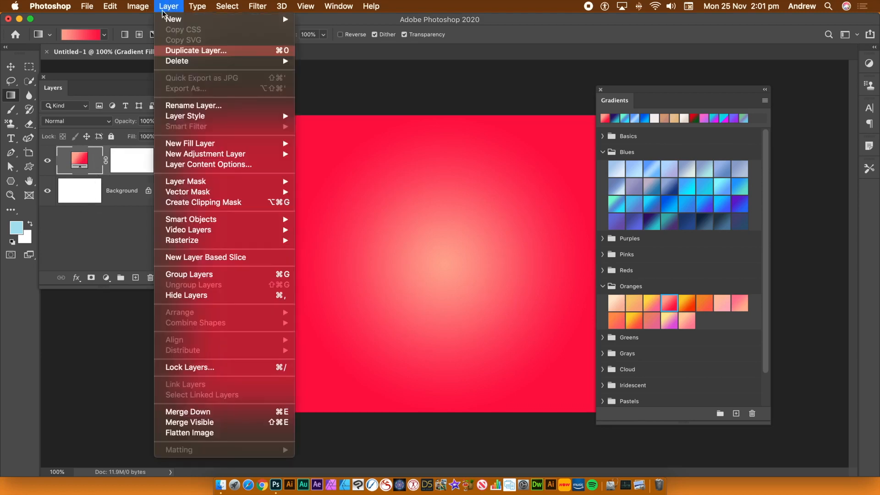
pyautogui.click(192, 432)
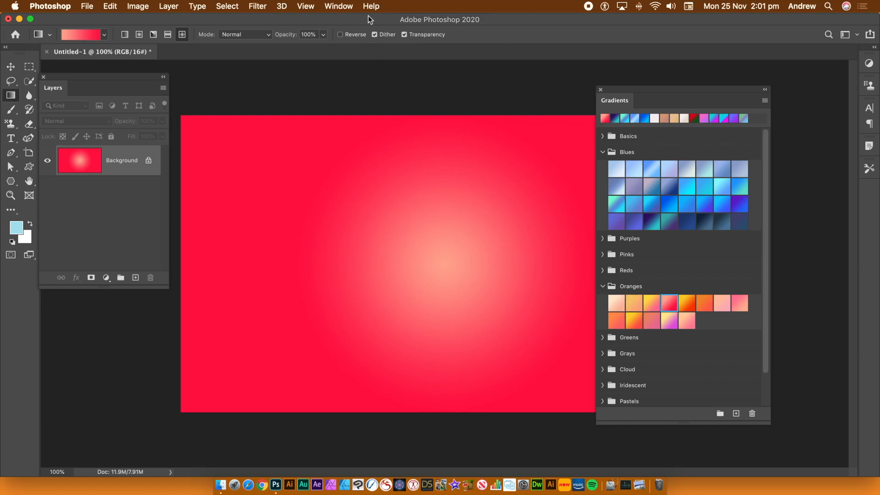
# Step: Collapse the expanded Blues, Oranges and Neutrals gradient preset groups
pyautogui.click(334, 7)
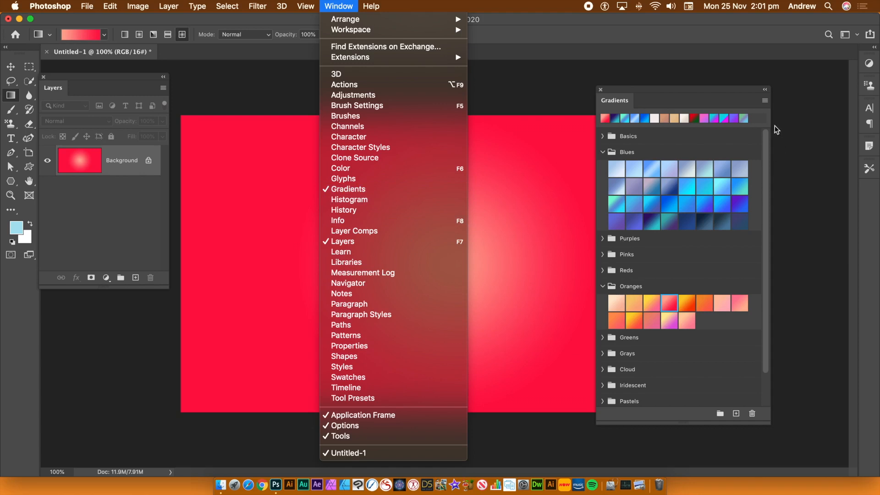
pyautogui.click(669, 93)
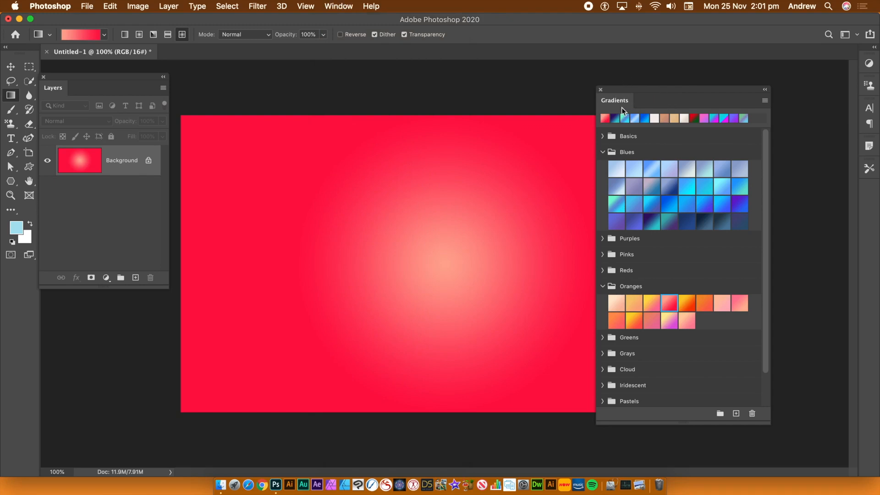
pyautogui.click(602, 152)
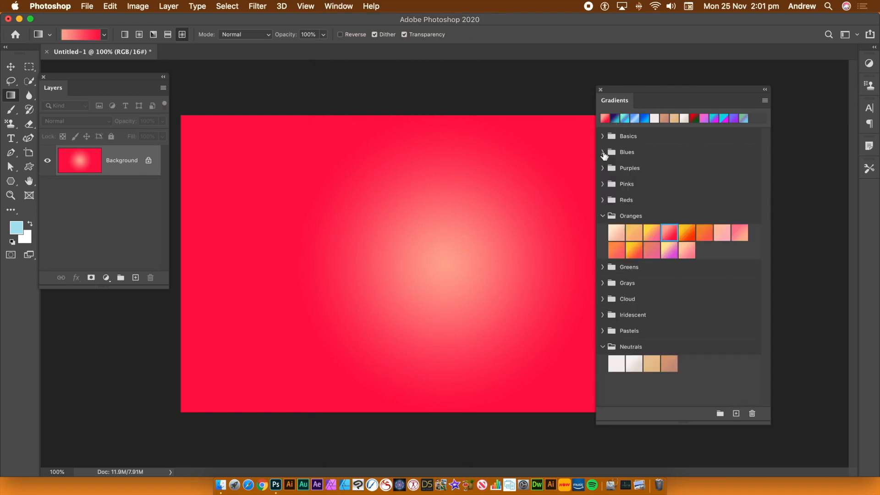
pyautogui.click(603, 217)
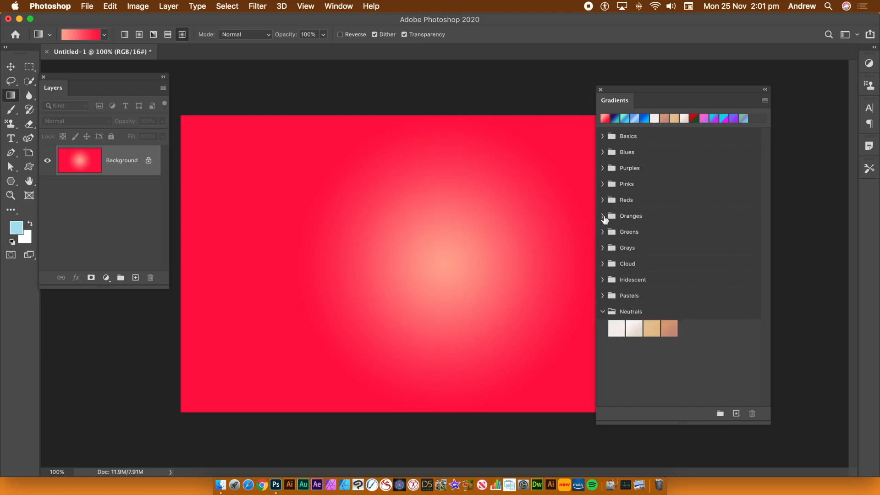
pyautogui.click(603, 313)
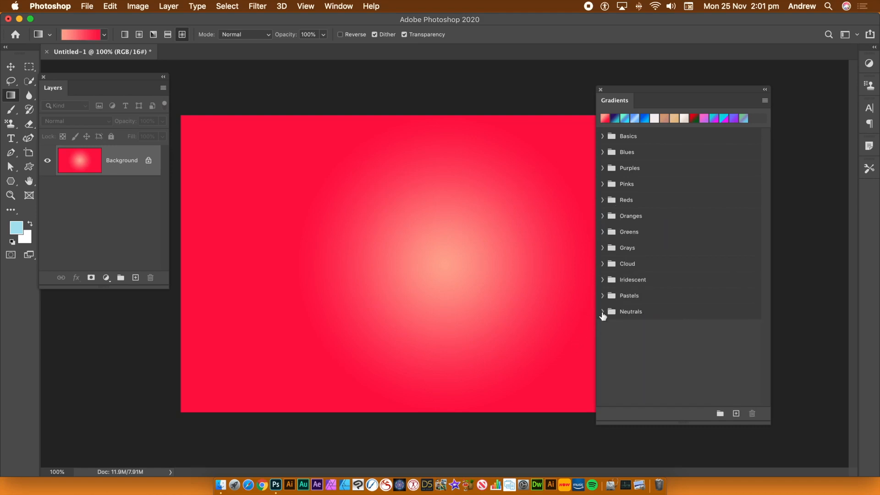
# Step: Examine the presets inside the Basics, Blues, Pinks and Reds gradient groups, collapsing each group again
pyautogui.click(602, 138)
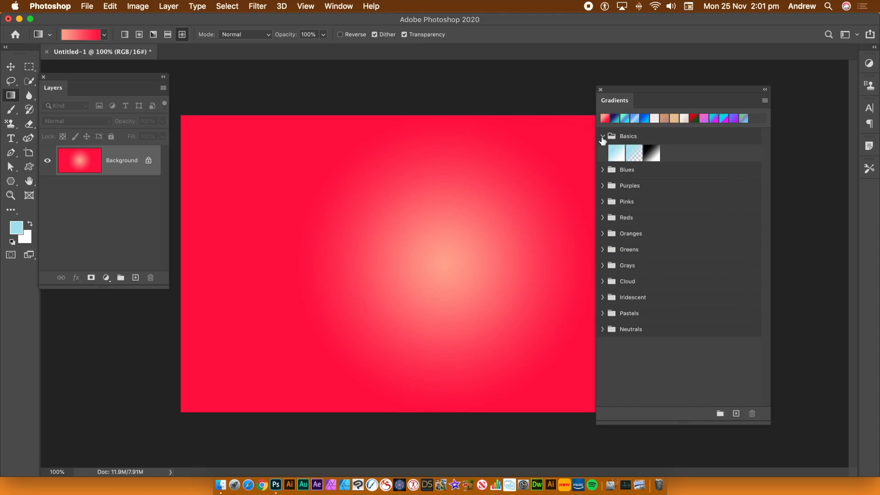
pyautogui.click(603, 137)
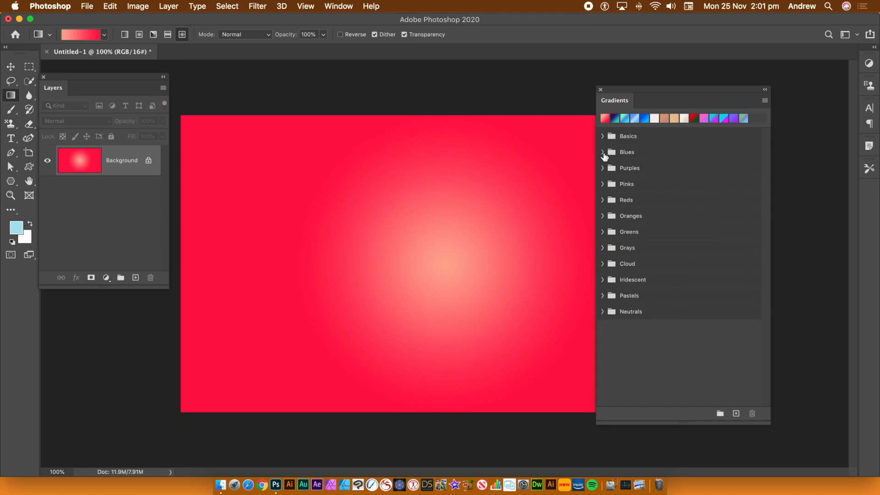
pyautogui.click(603, 153)
pyautogui.click(603, 154)
pyautogui.click(602, 184)
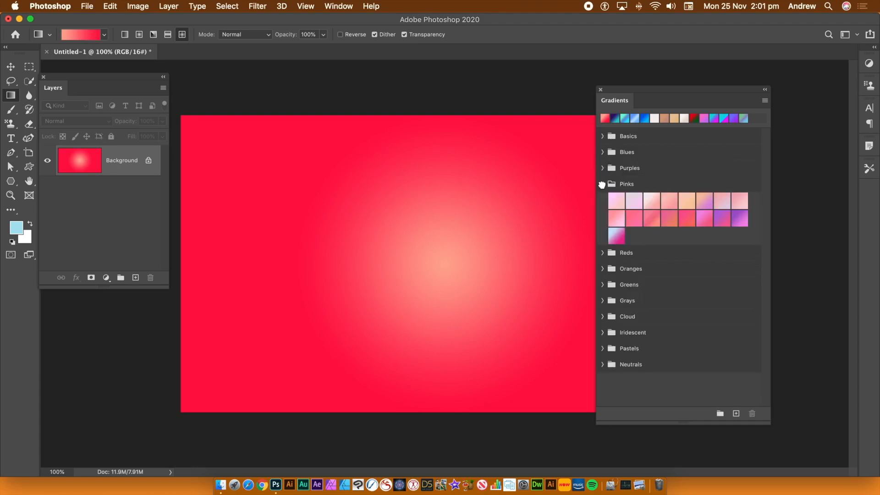
pyautogui.click(602, 184)
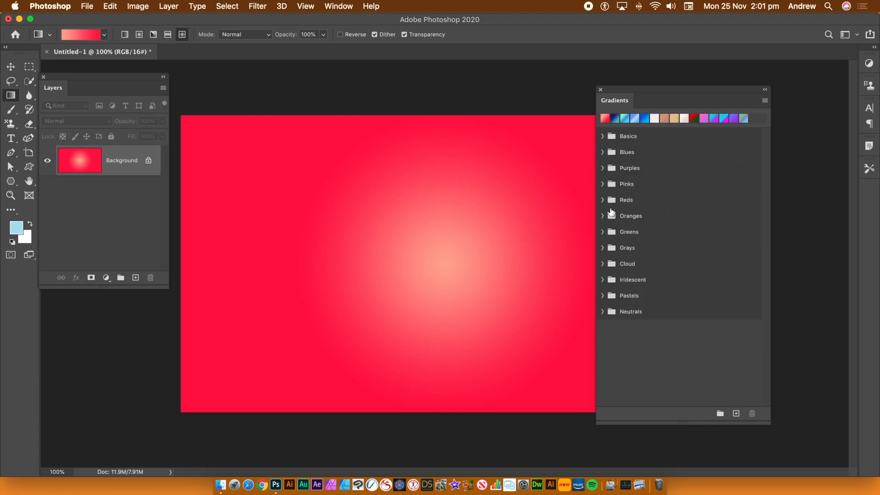
pyautogui.click(603, 202)
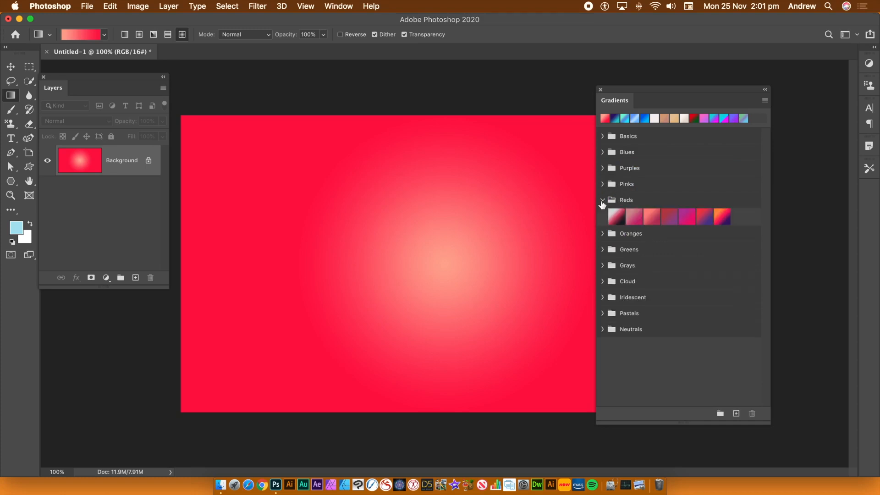
pyautogui.click(602, 202)
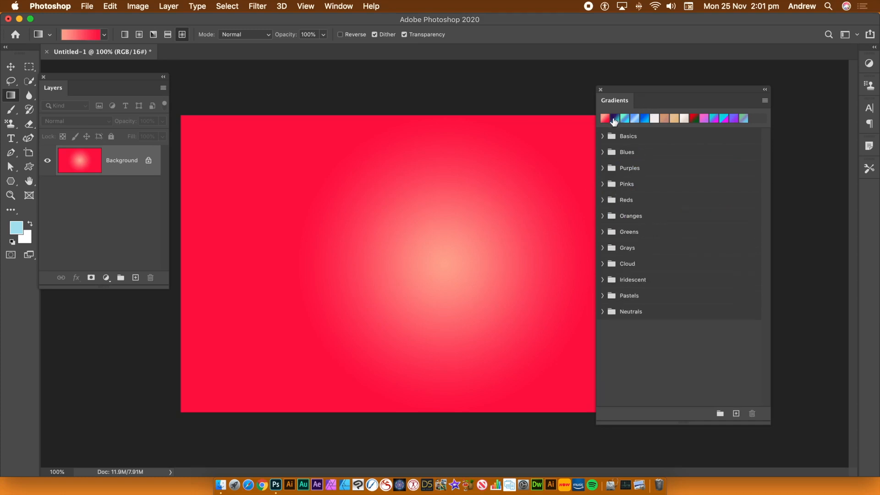
# Step: Try several recently used blue gradients and apply the dark purple-to-teal one to the canvas as a gradient fill layer
pyautogui.click(644, 121)
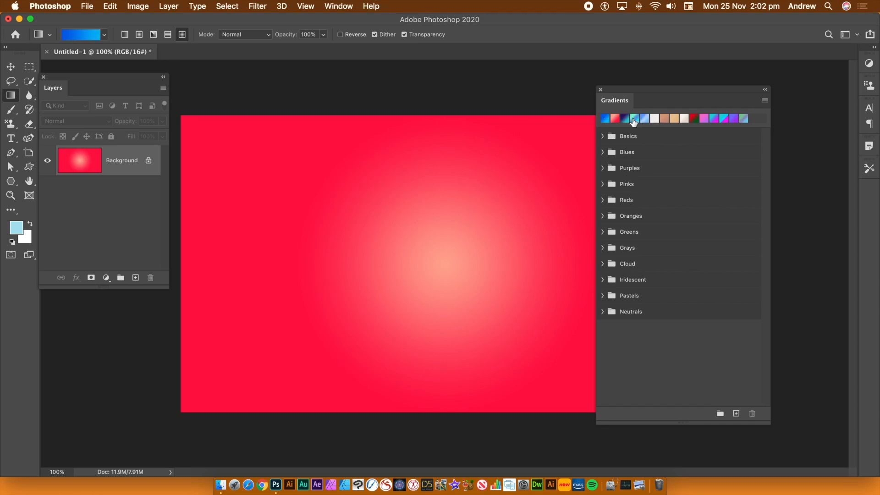
pyautogui.click(635, 120)
pyautogui.click(646, 120)
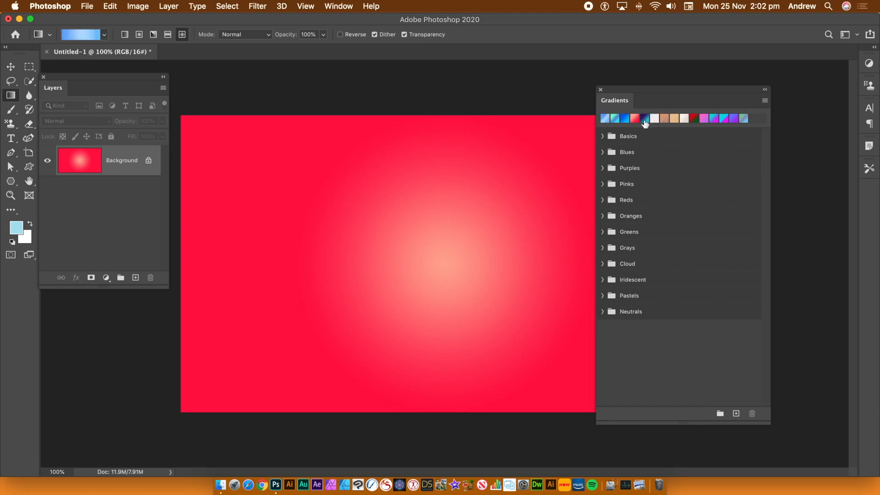
pyautogui.moveTo(646, 120); pyautogui.dragTo(400, 194)
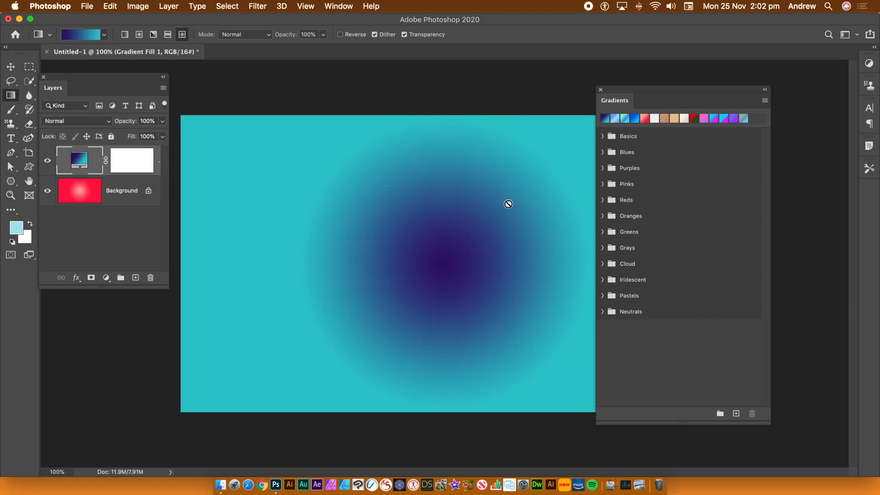
# Step: Try the recent cyan-to-magenta and peach-to-red gradients on the fill layer, and delete that layer
pyautogui.click(715, 119)
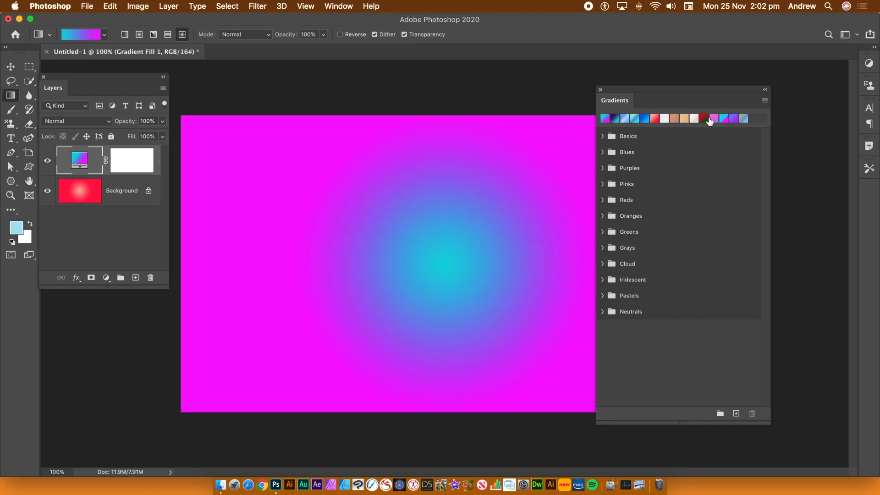
pyautogui.click(654, 118)
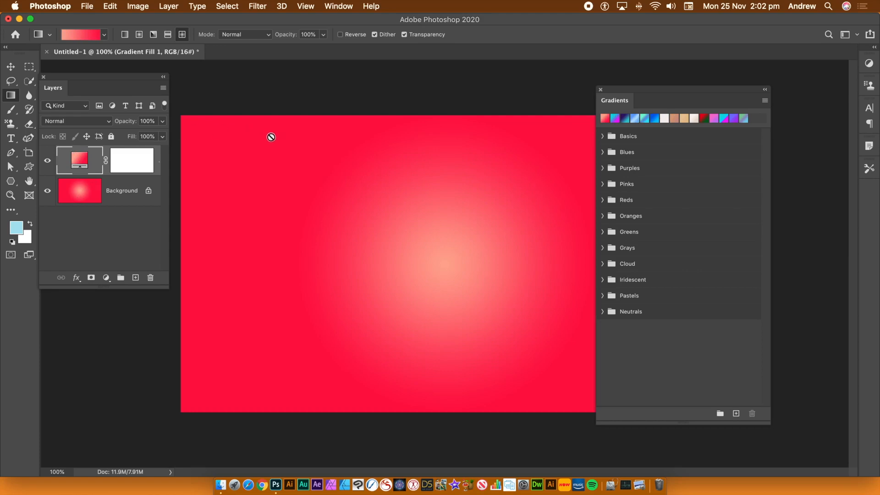
pyautogui.press('Delete')
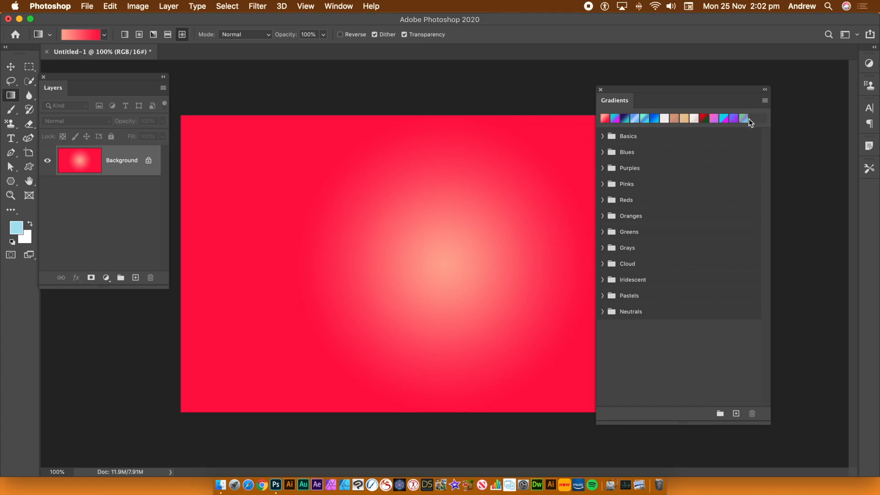
# Step: Delete all gradient preset groups from Basics through Neutrals
pyautogui.click(764, 101)
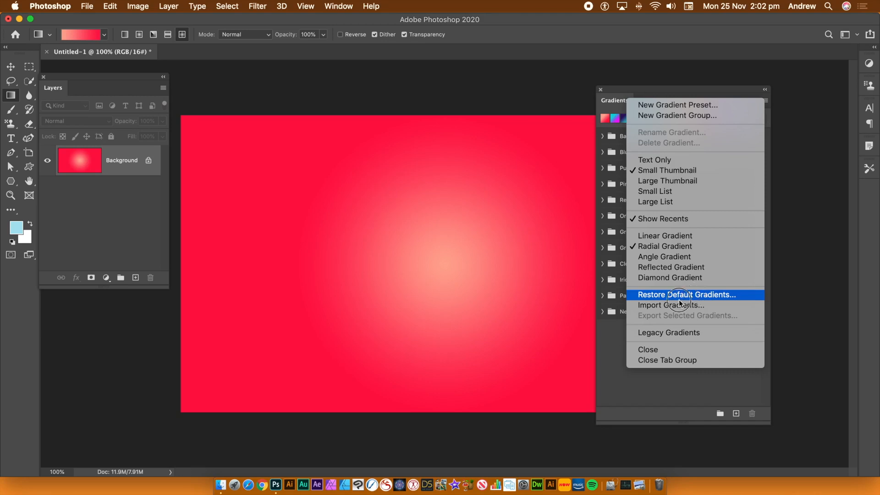
pyautogui.click(618, 333)
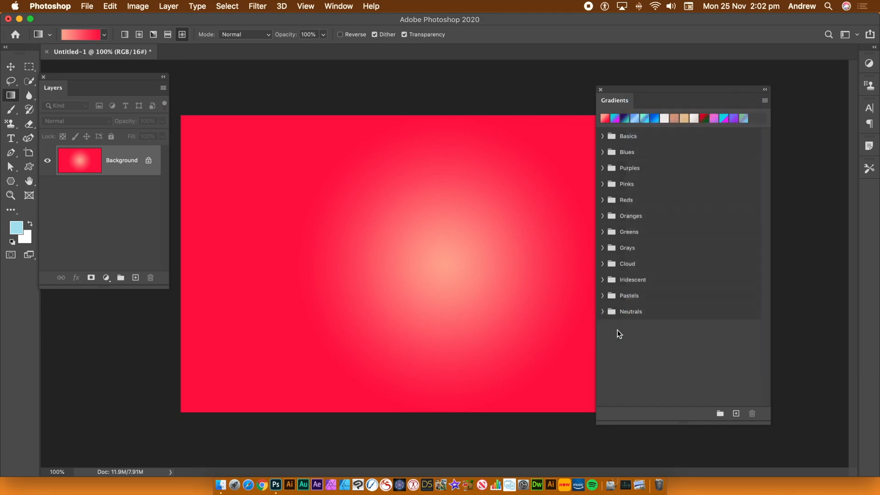
pyautogui.click(634, 137)
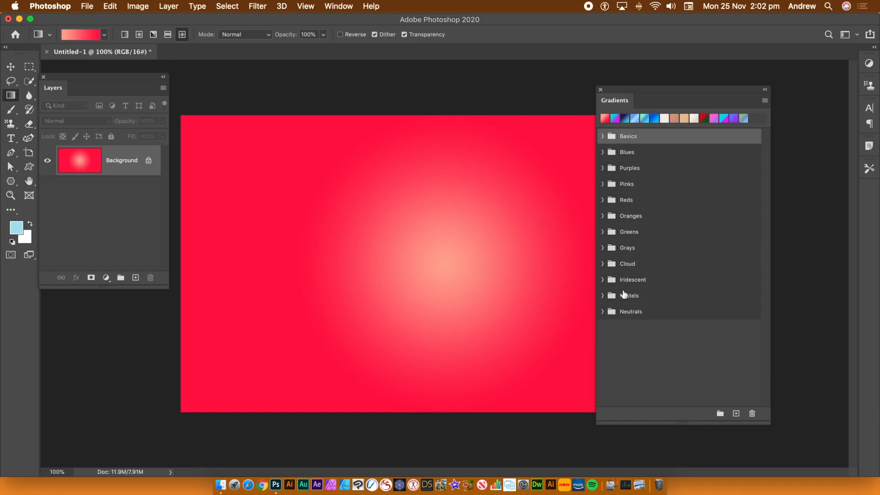
pyautogui.keyDown('shift'); pyautogui.click(630, 312); pyautogui.keyUp('shift')
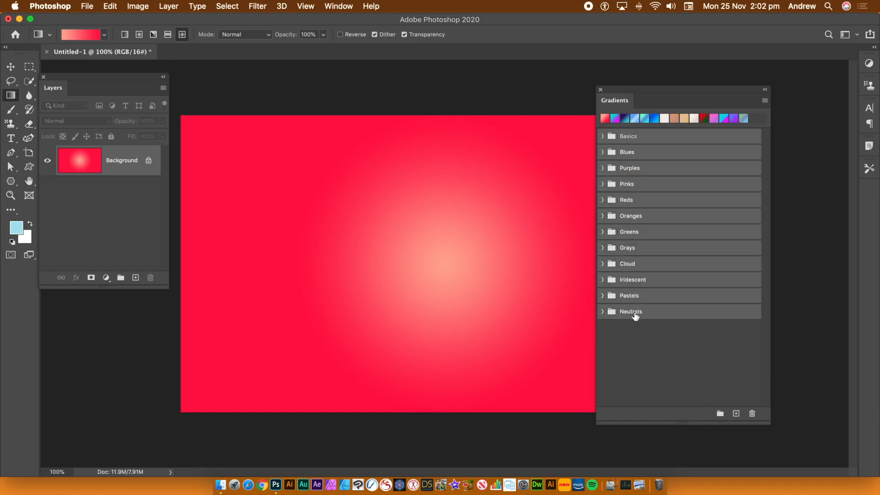
pyautogui.click(752, 412)
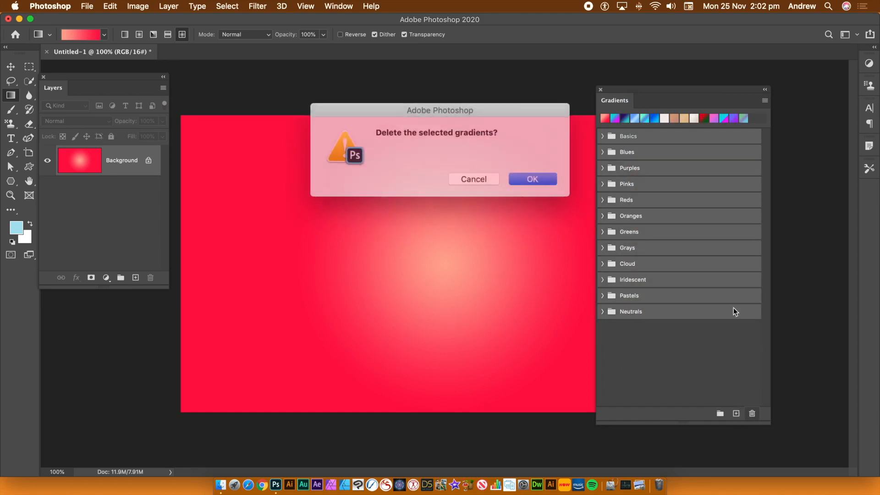
pyautogui.click(521, 175)
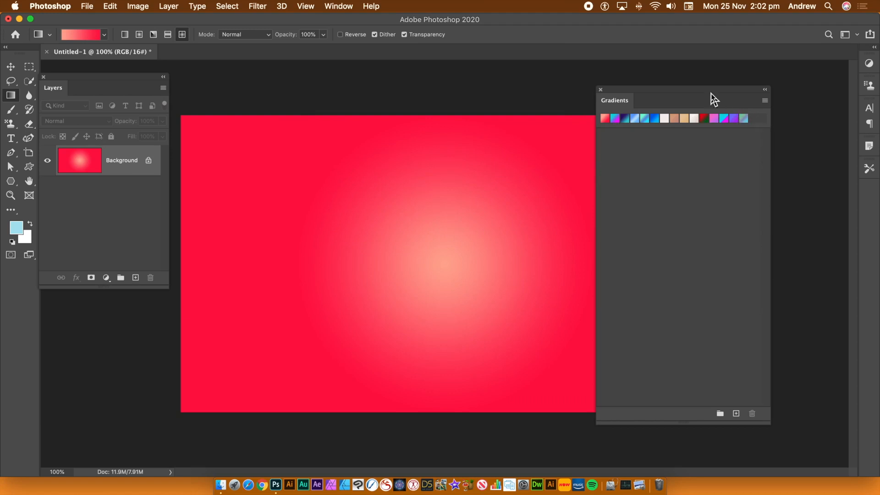
# Step: Restore the default gradients and check the contents of the Basics group
pyautogui.click(764, 101)
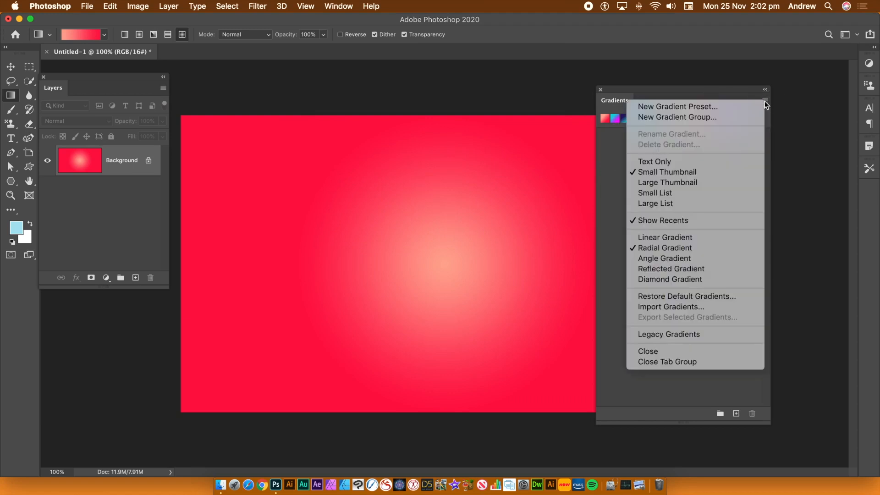
pyautogui.click(724, 297)
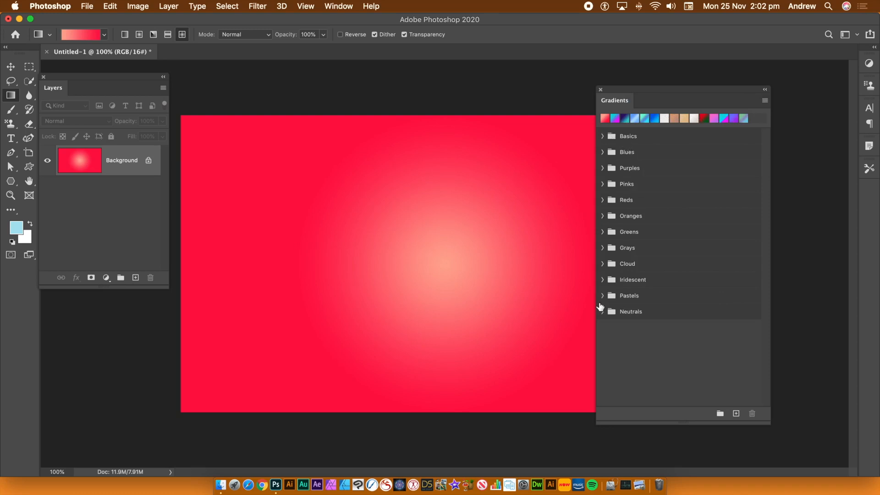
pyautogui.click(603, 136)
pyautogui.click(603, 136)
# Step: Load the Legacy Gradients set into the gradient presets and expand its group to show the subgroups
pyautogui.click(765, 102)
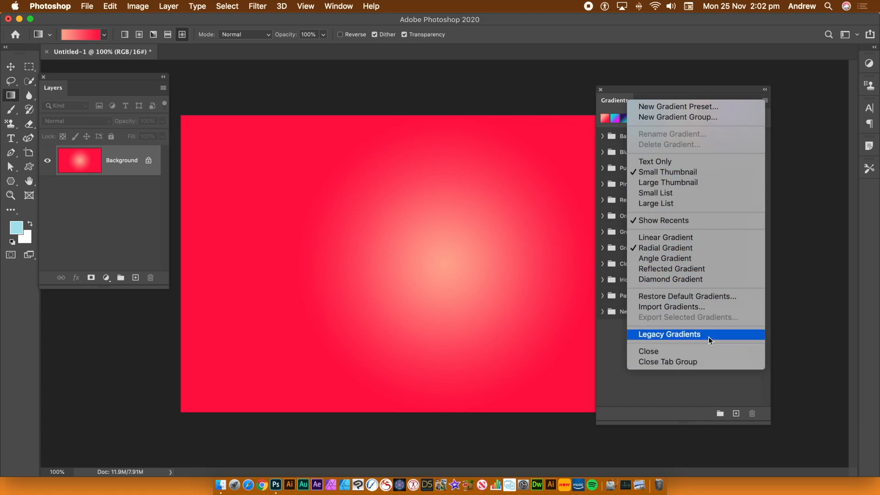
pyautogui.click(682, 337)
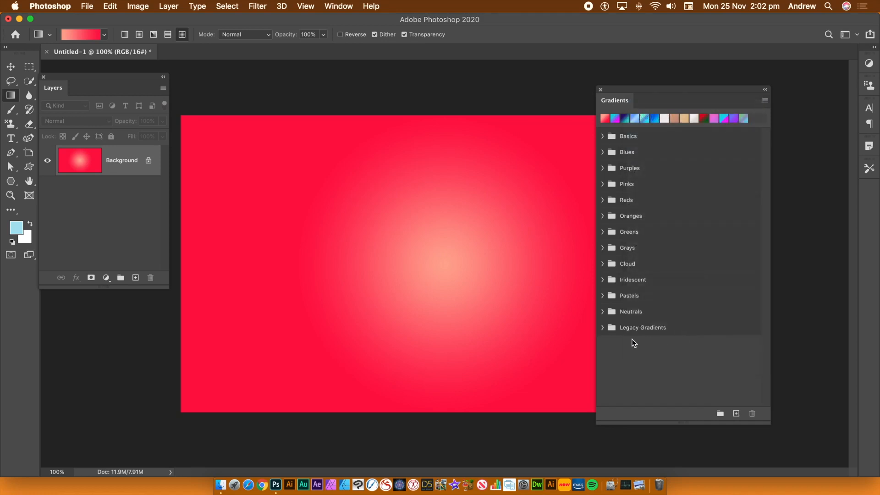
pyautogui.click(601, 327)
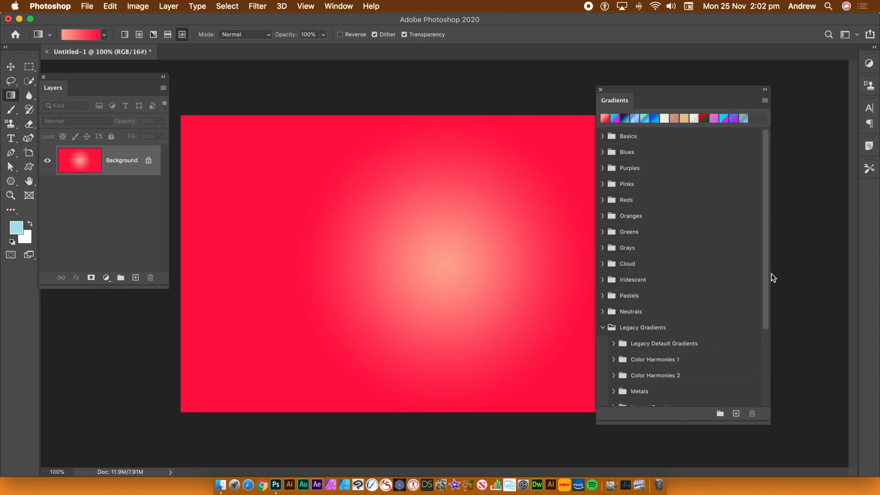
pyautogui.moveTo(765, 278); pyautogui.dragTo(746, 330)
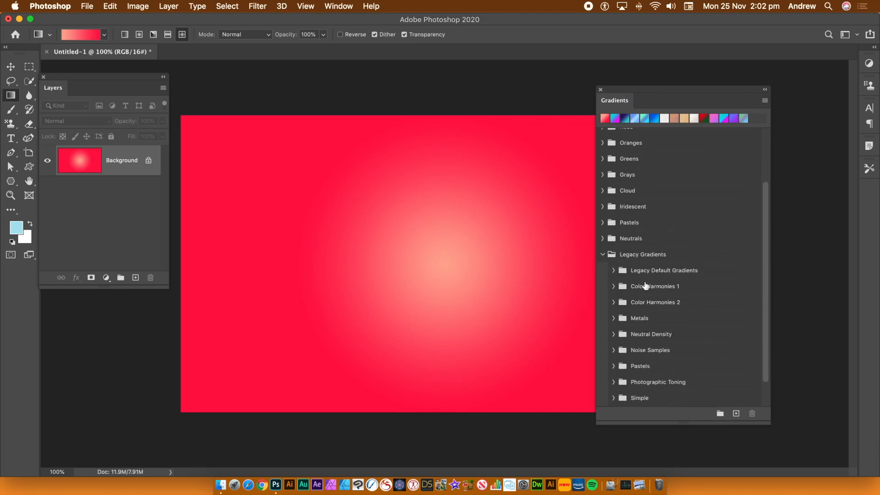
# Step: Expand the Legacy Default Gradients, Color Harmonies 1 and Color Harmonies 2 subgroups to examine their presets
pyautogui.click(613, 271)
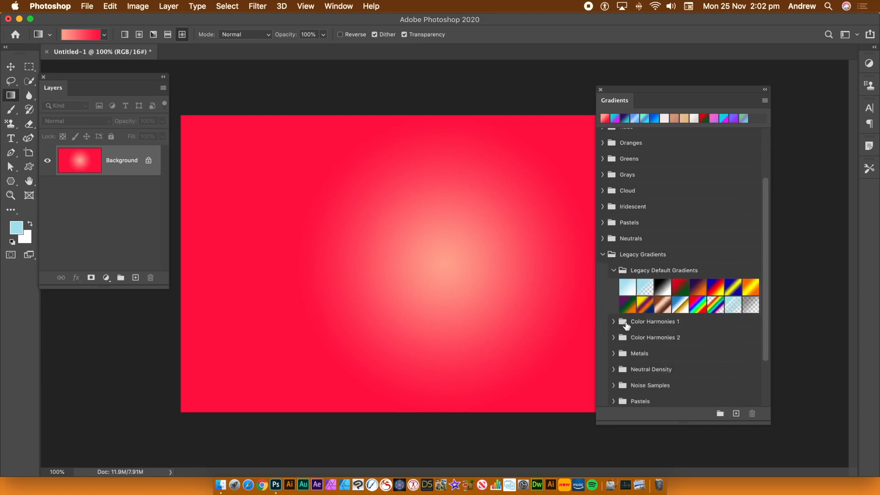
pyautogui.click(614, 322)
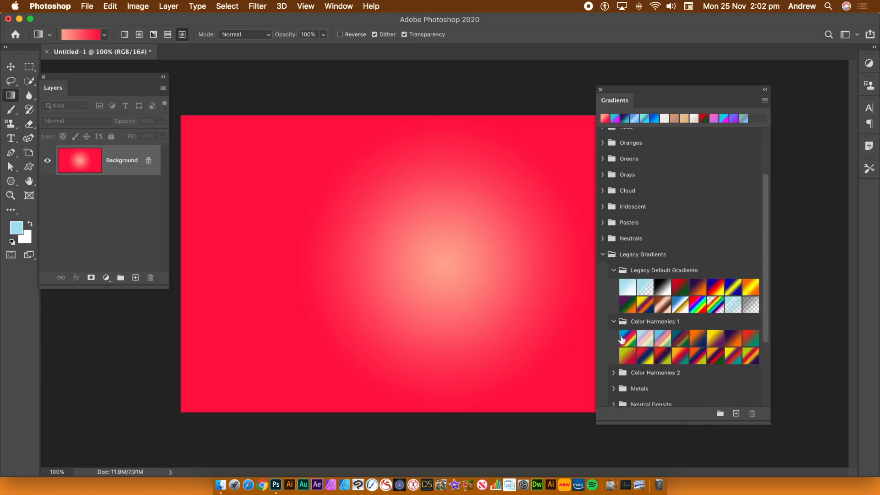
pyautogui.click(612, 373)
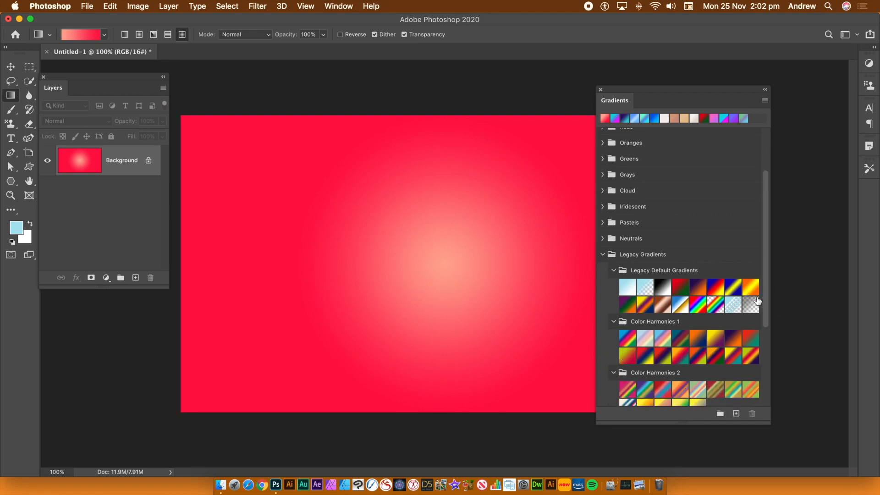
pyautogui.moveTo(763, 291); pyautogui.dragTo(749, 372)
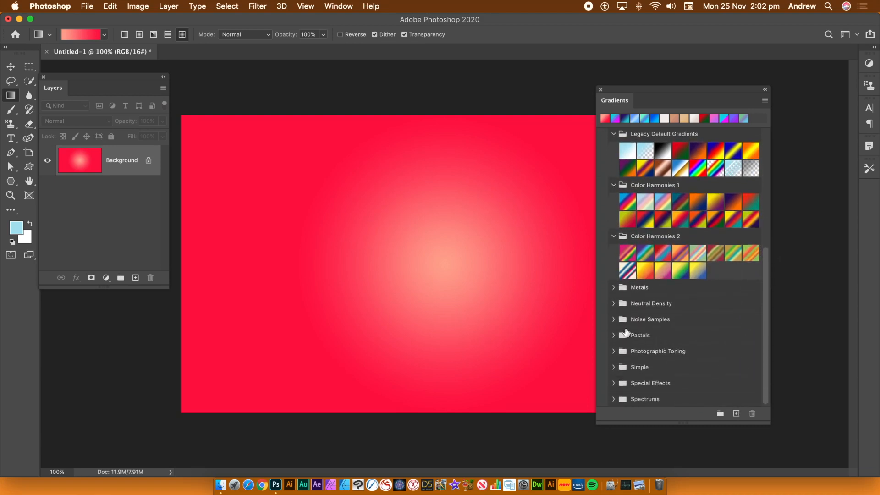
# Step: Expand the Noise Samples subgroup to examine its presets, and collapse the Legacy Gradients group
pyautogui.click(614, 320)
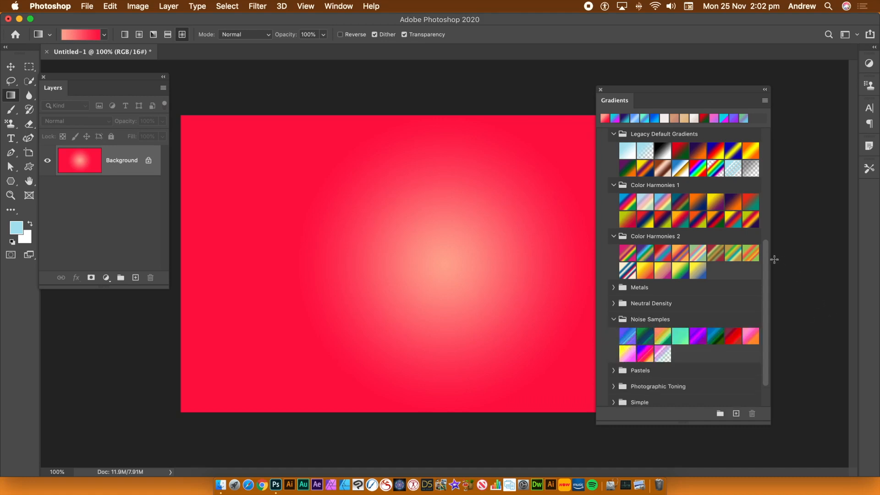
pyautogui.moveTo(763, 259); pyautogui.dragTo(785, 130)
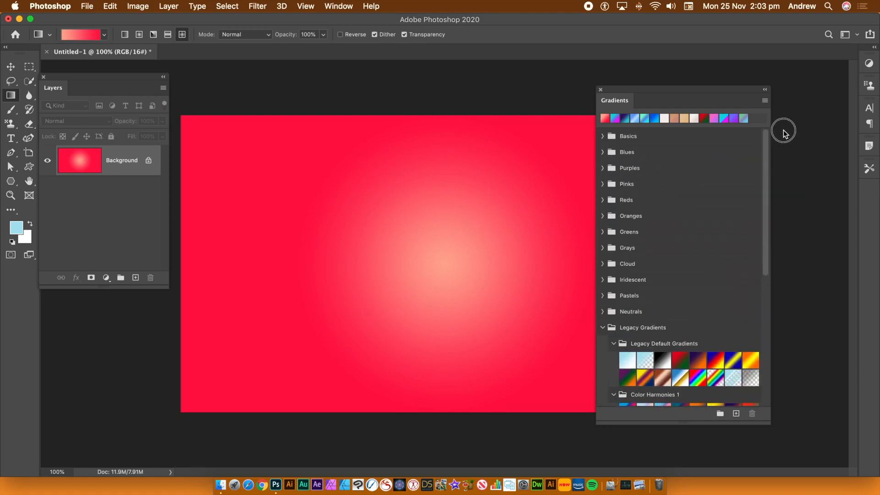
pyautogui.click(765, 102)
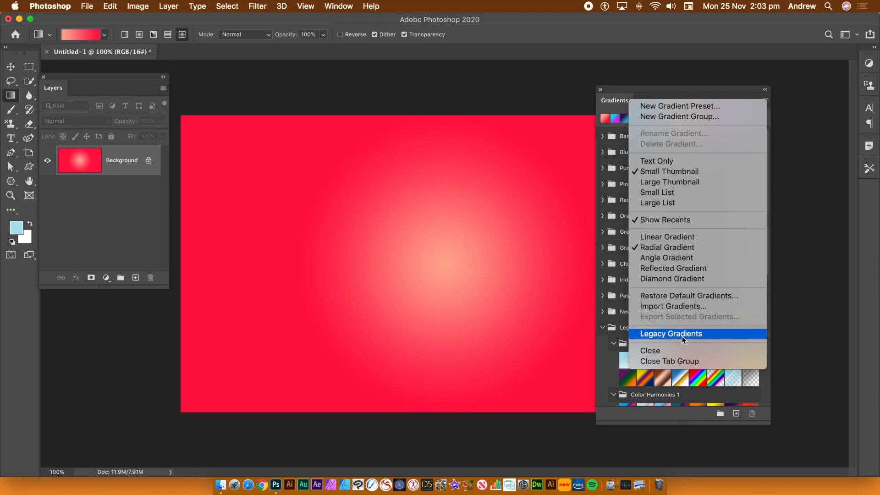
pyautogui.click(789, 336)
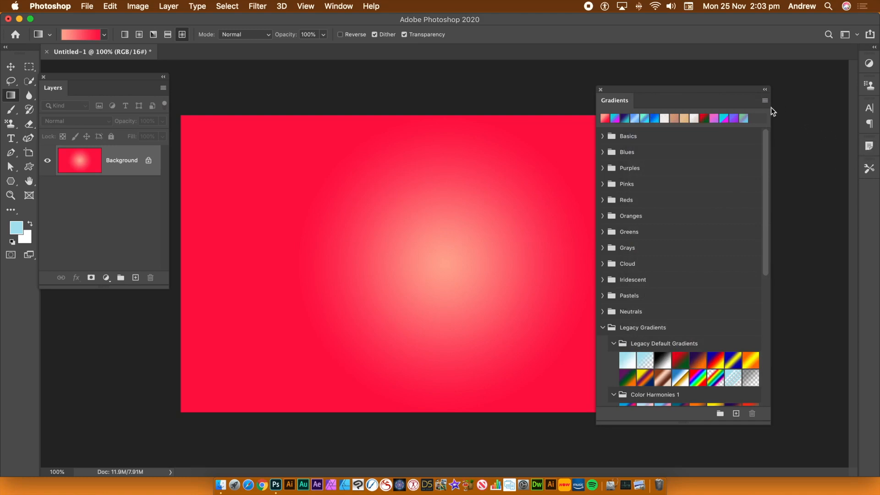
pyautogui.click(602, 327)
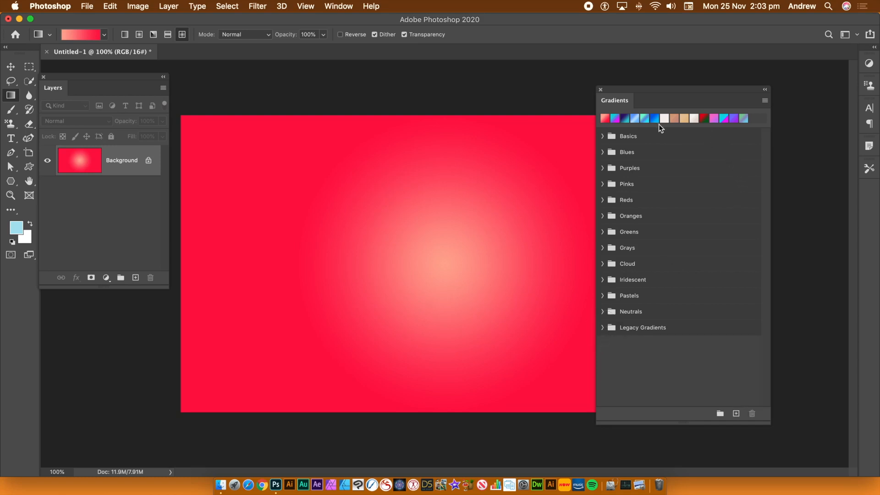
# Step: Import the gradient file GX2_Color_17.grd from the Gradients Bundle folder into the gradient presets
pyautogui.click(764, 101)
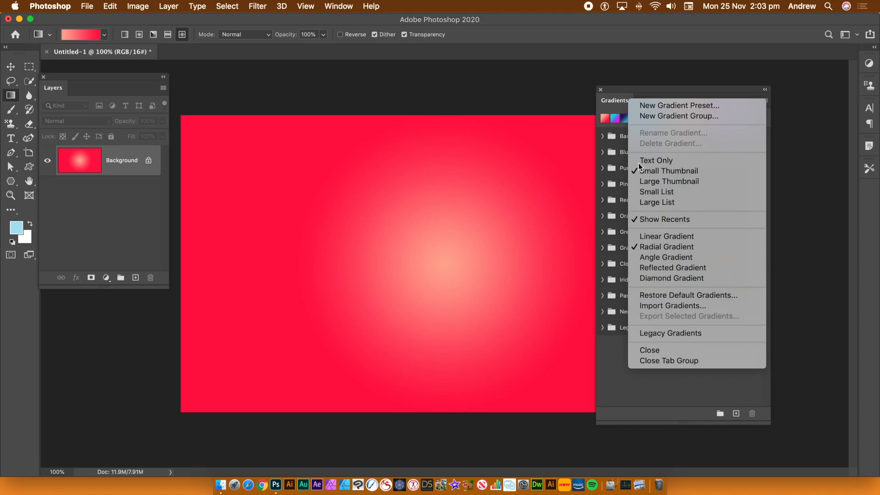
pyautogui.click(670, 306)
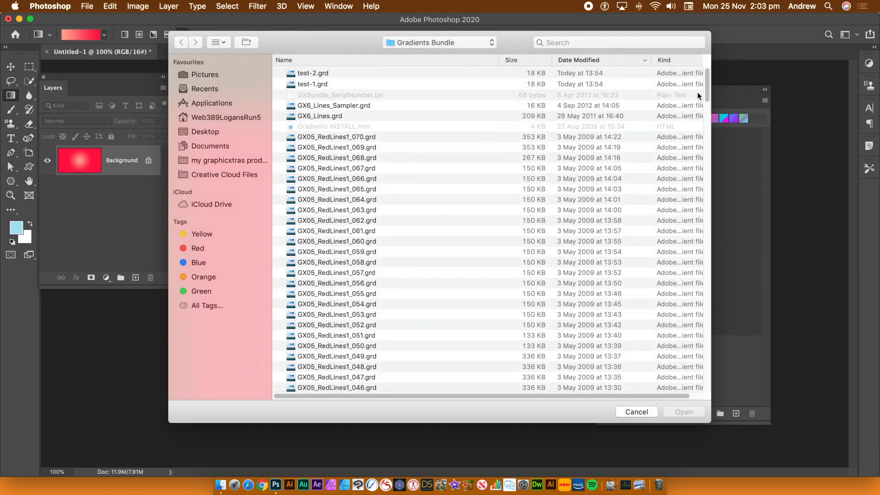
pyautogui.moveTo(708, 89); pyautogui.dragTo(704, 222)
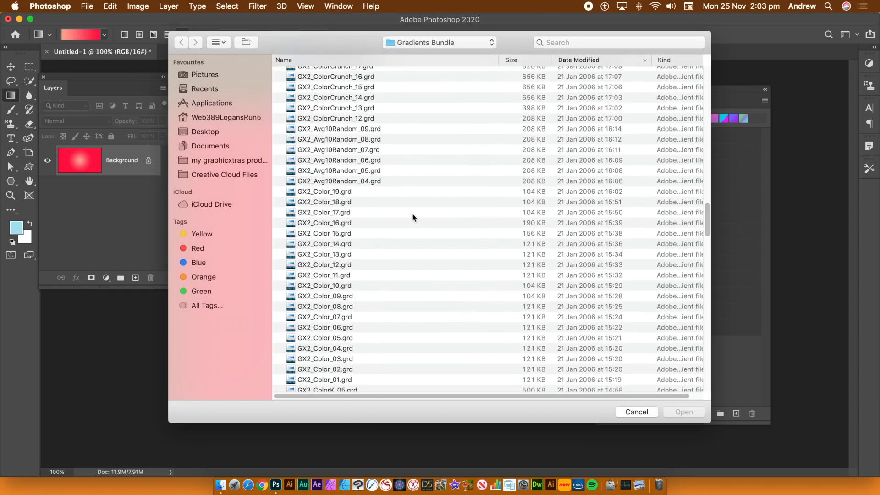
pyautogui.click(336, 211)
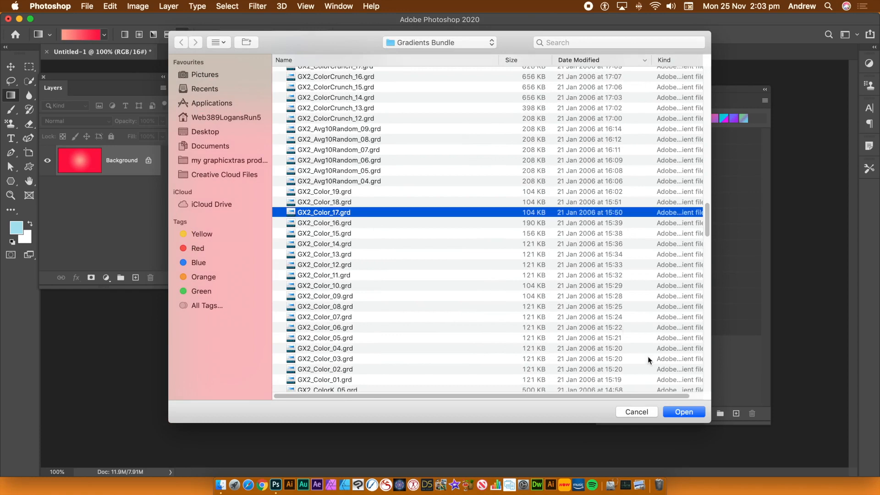
pyautogui.click(693, 413)
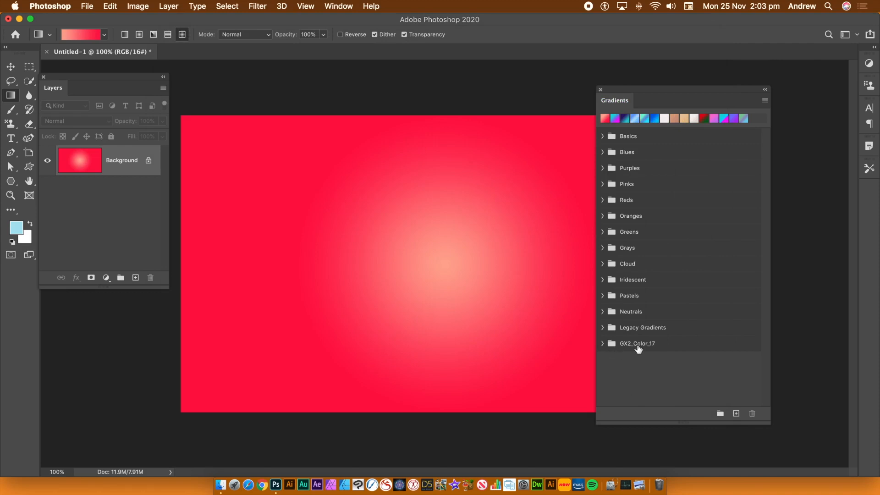
# Step: Expand the imported GX2_Color_17 group, look through its gradients and collapse it again
pyautogui.click(602, 343)
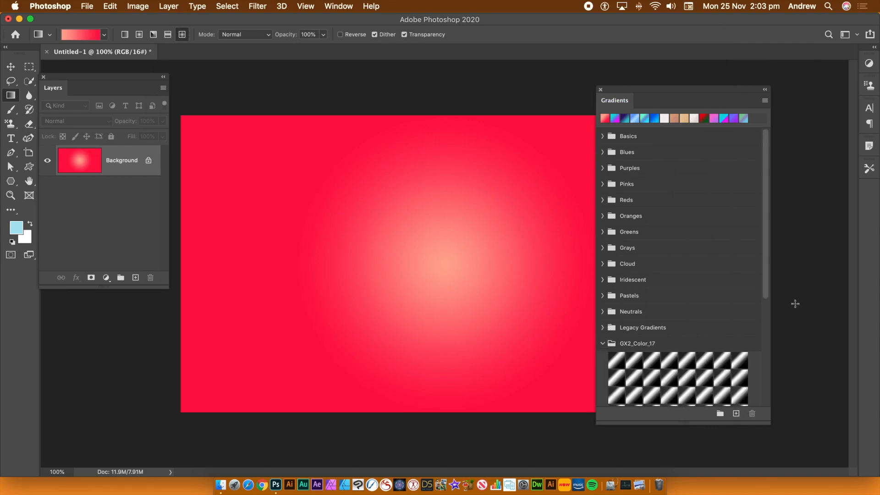
pyautogui.moveTo(765, 277); pyautogui.dragTo(759, 373)
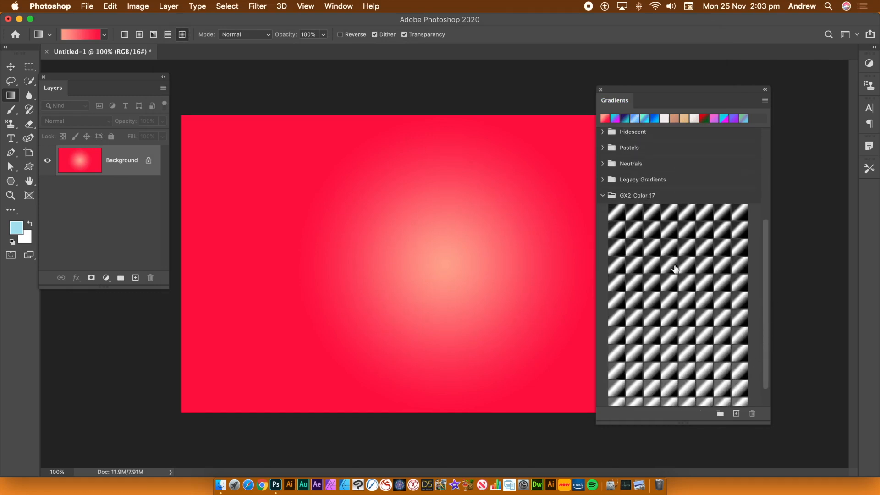
pyautogui.click(603, 196)
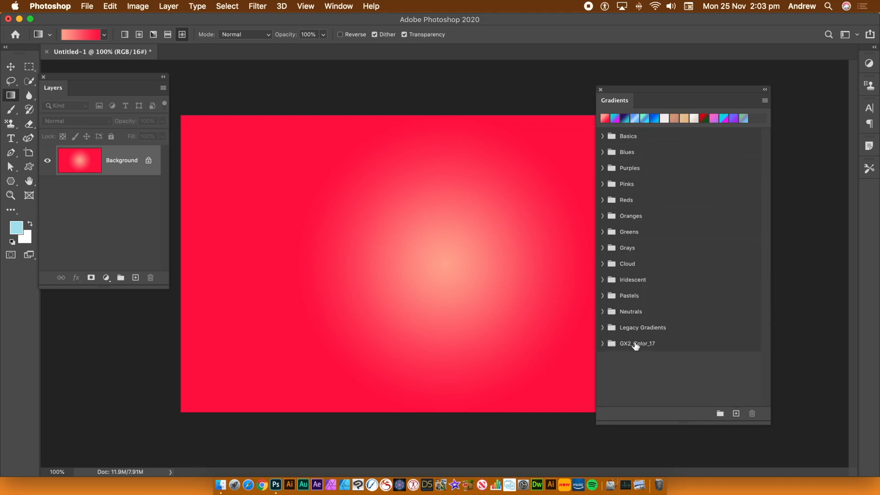
# Step: Export the first five gradients of the Purples group to the Gradients Bundle folder as test-3.grd
pyautogui.click(603, 168)
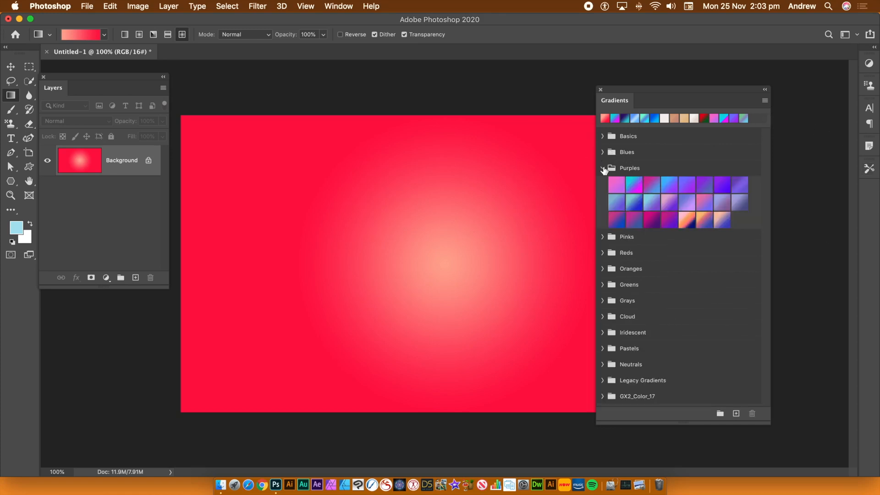
pyautogui.click(619, 186)
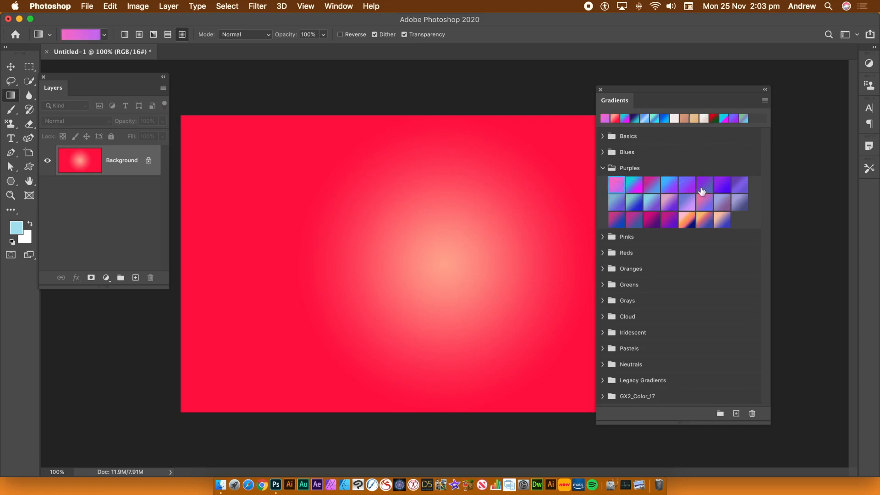
pyautogui.keyDown('shift'); pyautogui.click(687, 186); pyautogui.keyUp('shift')
pyautogui.click(765, 101)
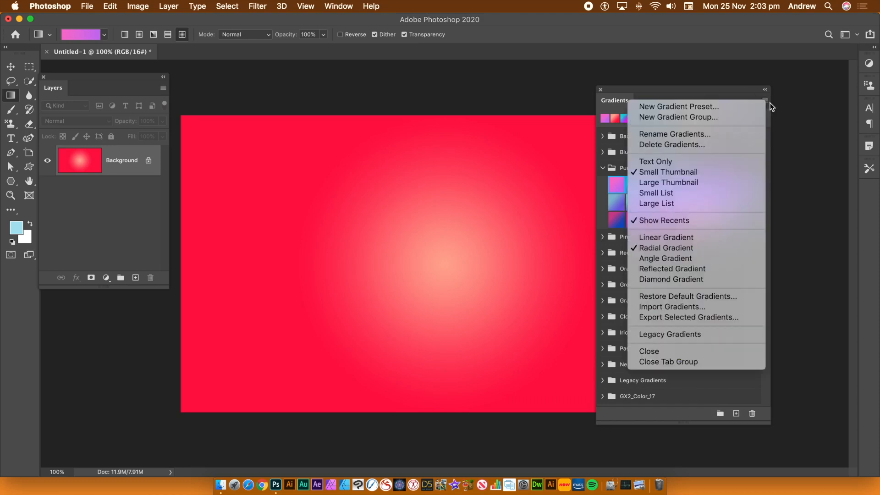
pyautogui.click(691, 317)
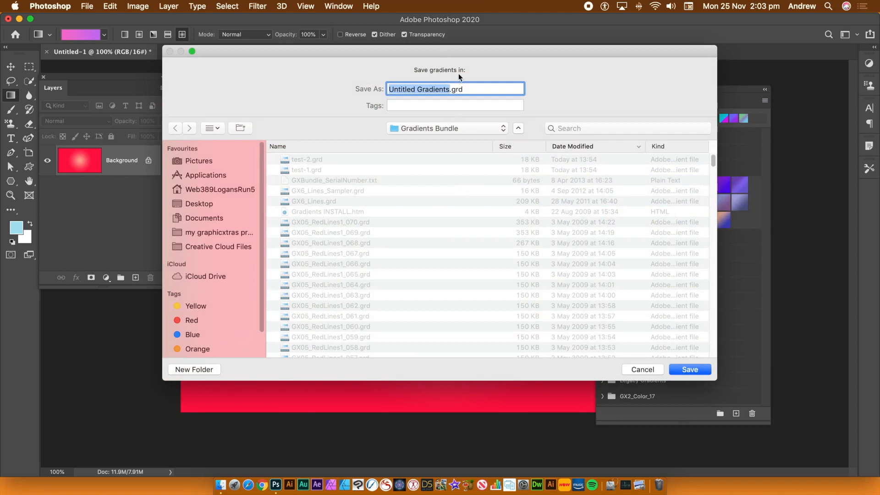
pyautogui.write('test')
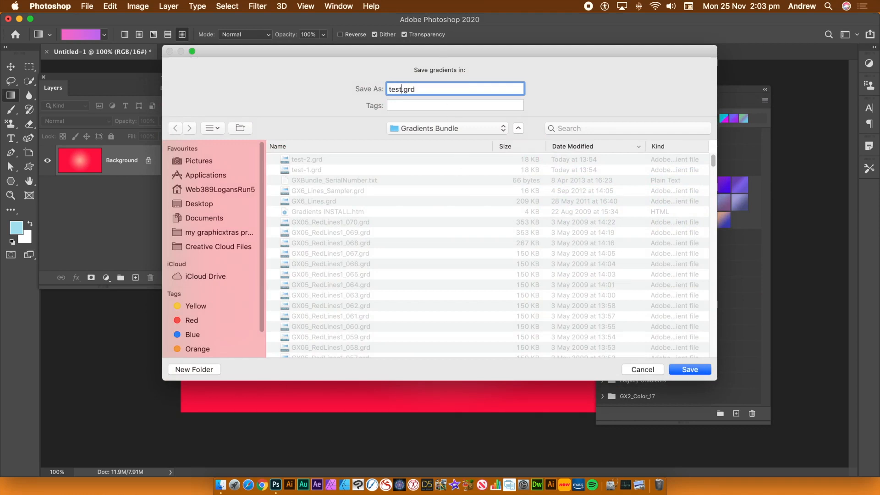
pyautogui.write('-3')
pyautogui.click(688, 370)
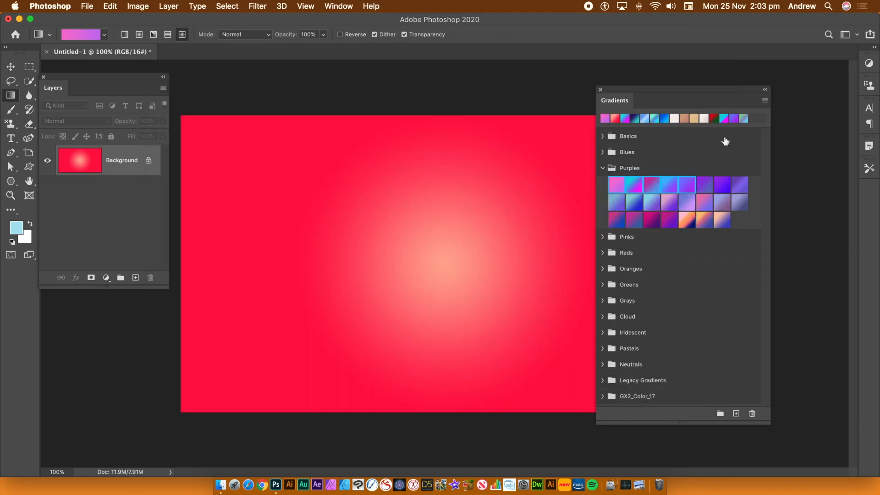
# Step: Delete the five selected gradients from the Purples group
pyautogui.click(763, 101)
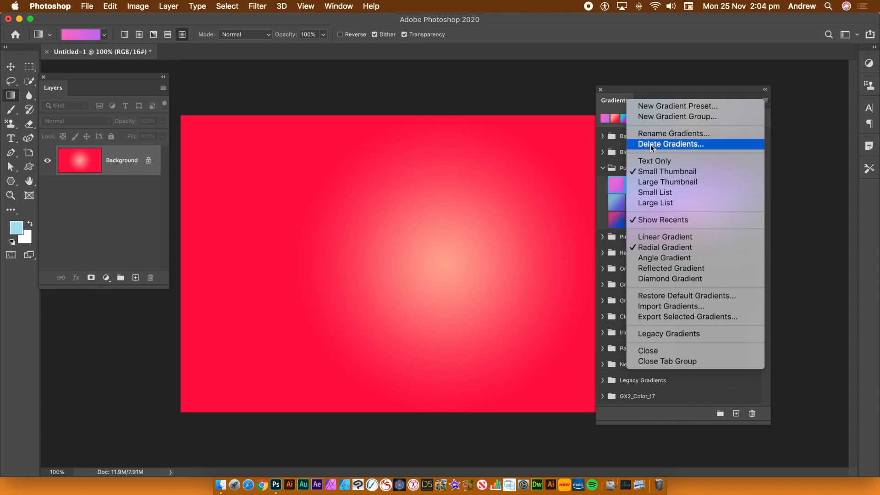
pyautogui.click(664, 90)
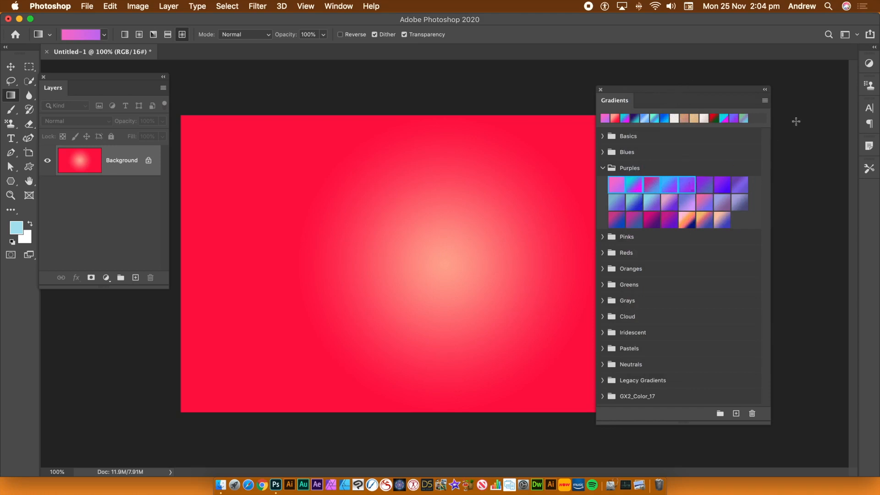
pyautogui.click(765, 101)
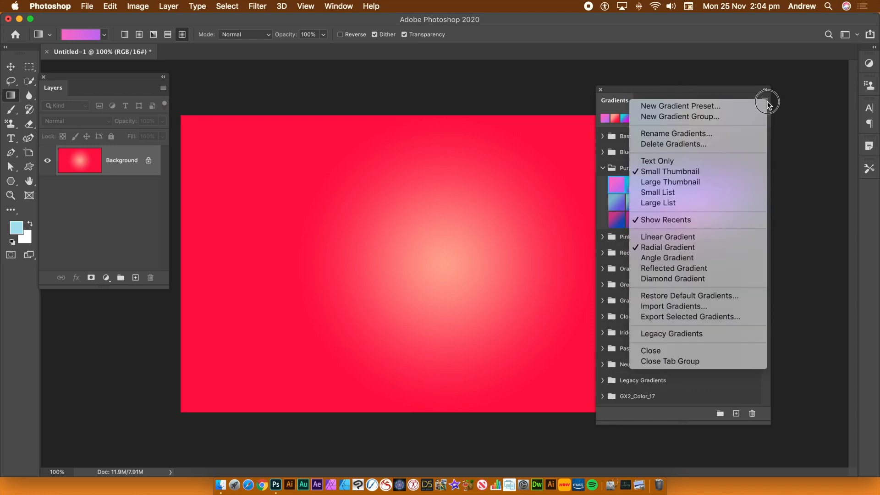
pyautogui.click(692, 148)
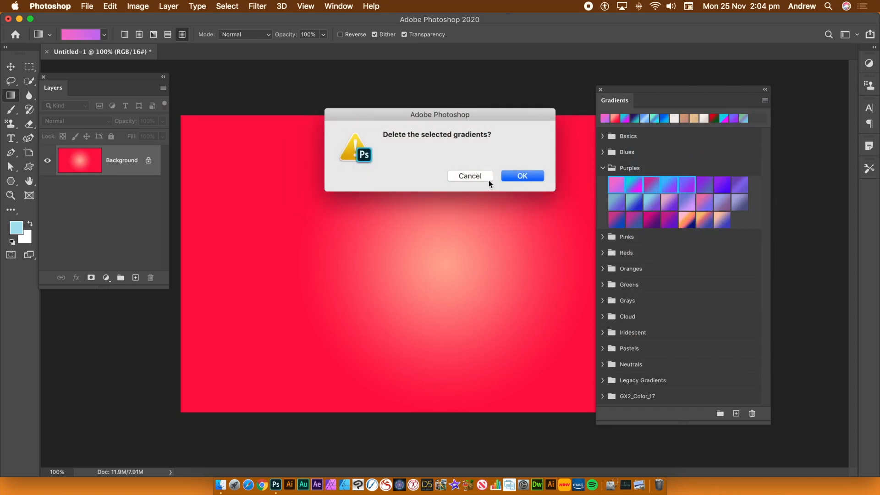
pyautogui.click(523, 176)
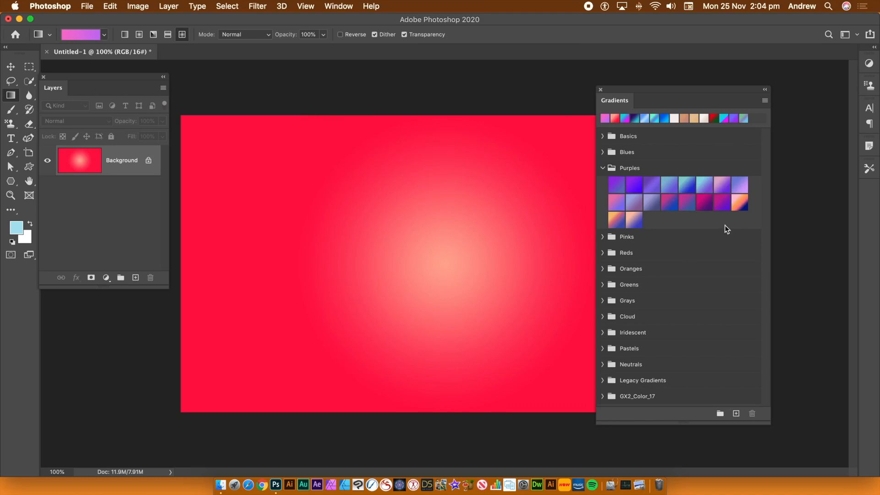
# Step: Select all remaining gradients in the Purples group, from first to last, and delete them
pyautogui.click(617, 185)
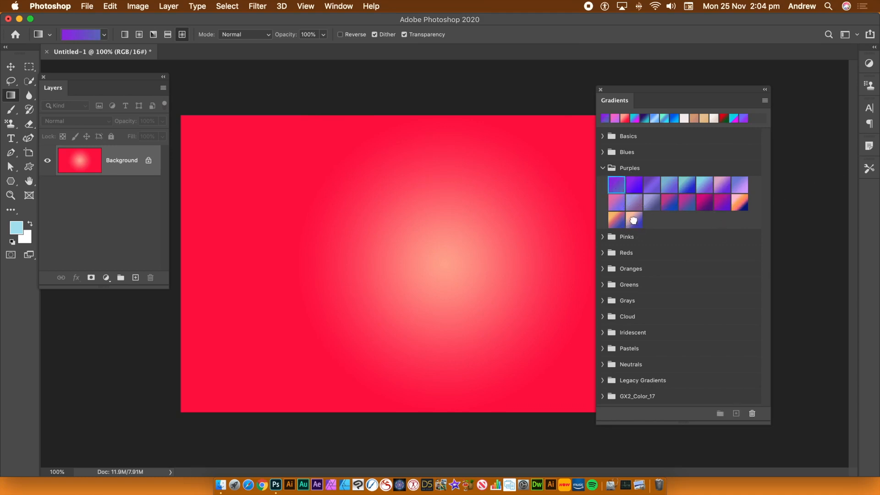
pyautogui.keyDown('shift'); pyautogui.click(633, 220); pyautogui.keyUp('shift')
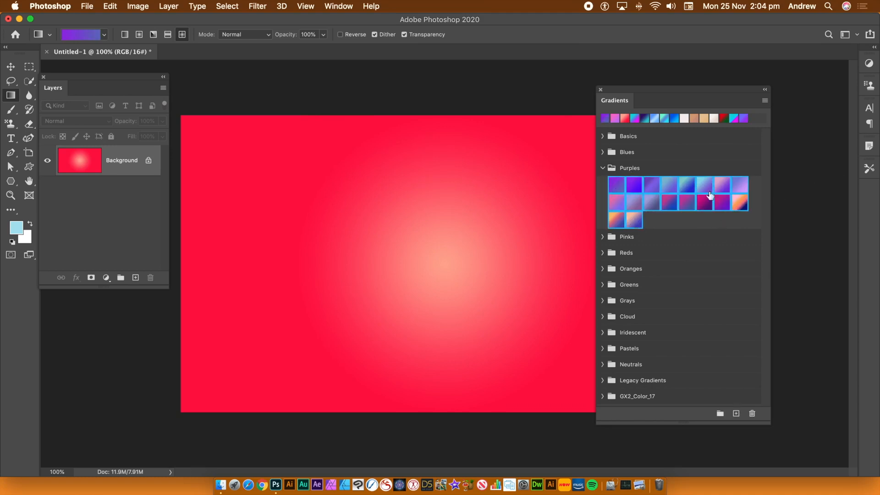
pyautogui.click(765, 101)
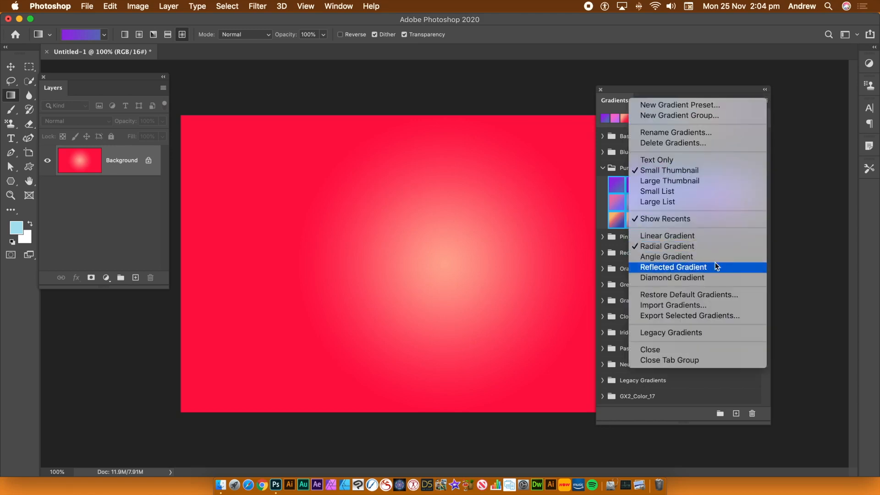
pyautogui.click(692, 142)
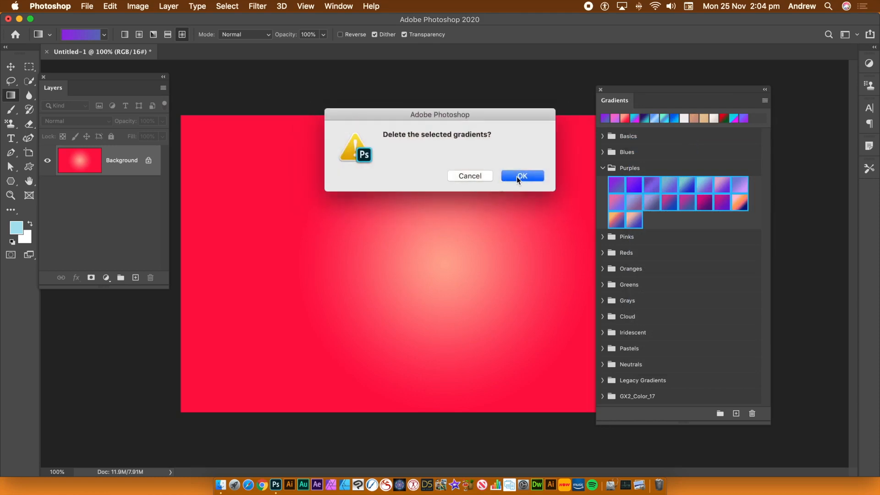
pyautogui.click(517, 178)
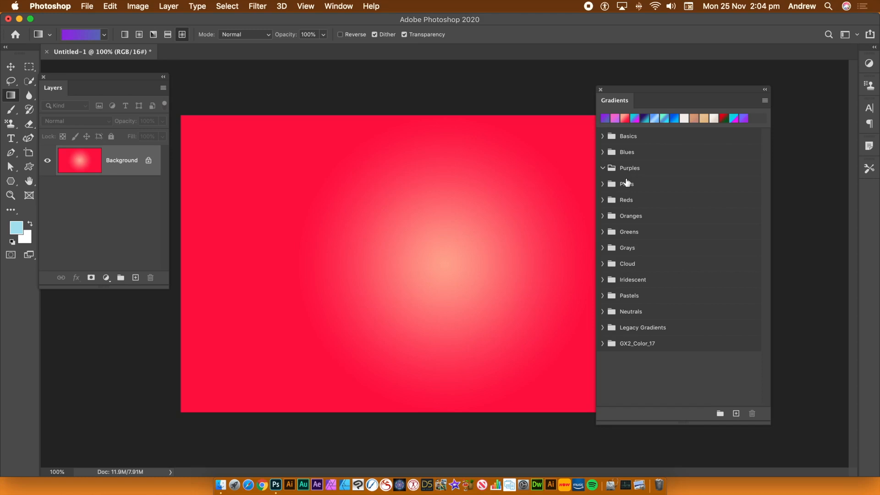
# Step: Delete the emptied Purples group from the gradient presets
pyautogui.click(626, 170)
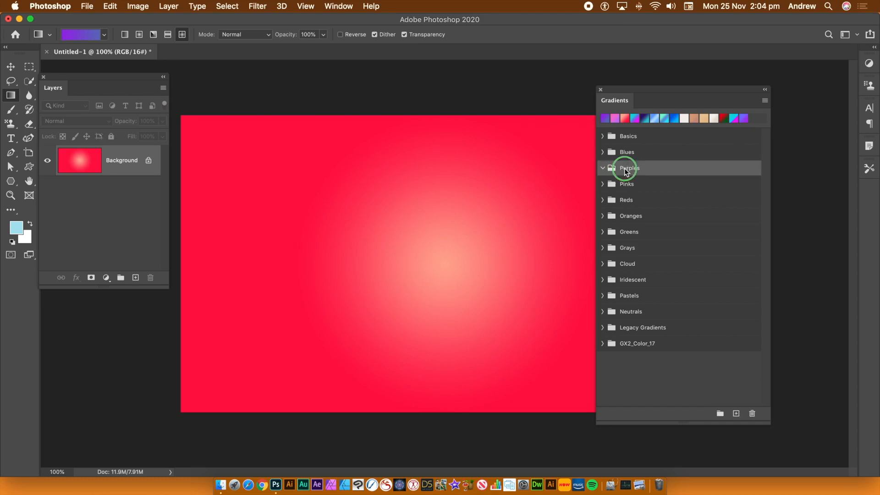
pyautogui.rightClick(625, 169)
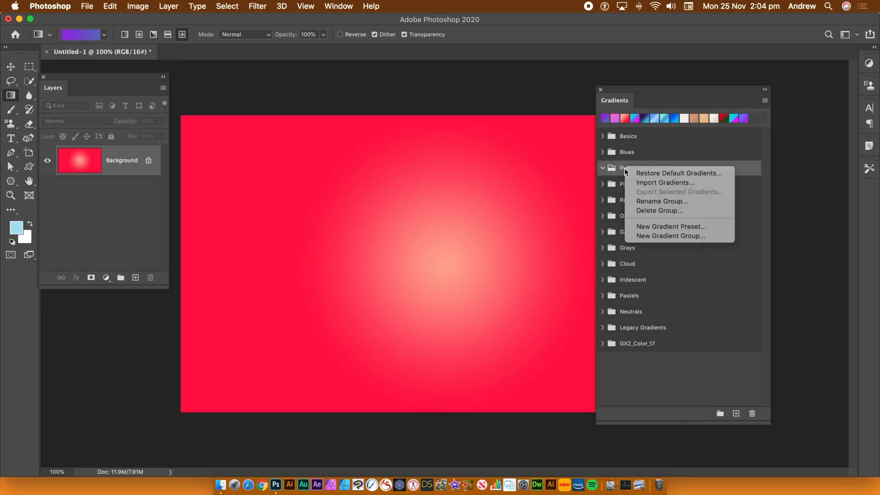
pyautogui.click(664, 213)
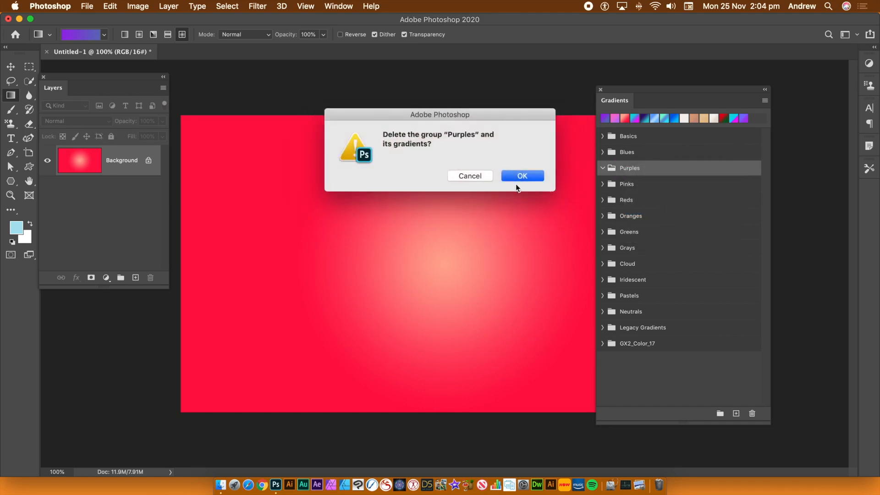
pyautogui.click(521, 176)
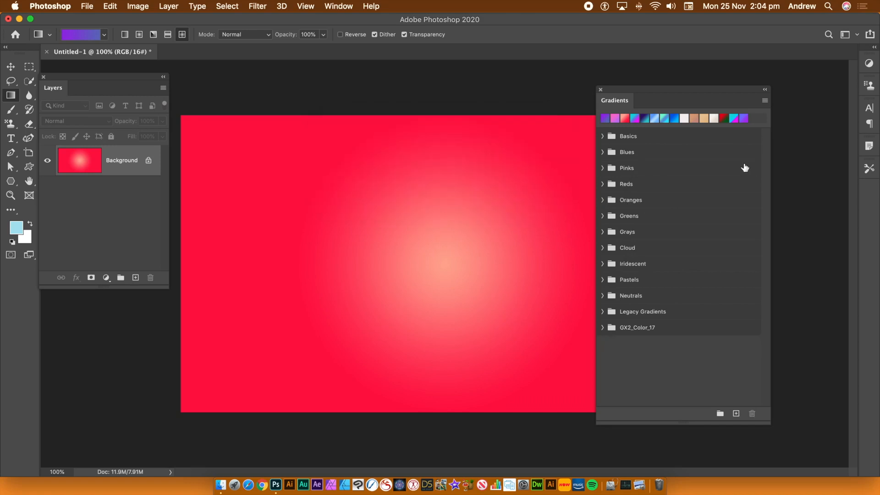
# Step: Rename the black-to-white gradient in the Basics group as "Black, White 1" and collapse the group
pyautogui.click(764, 102)
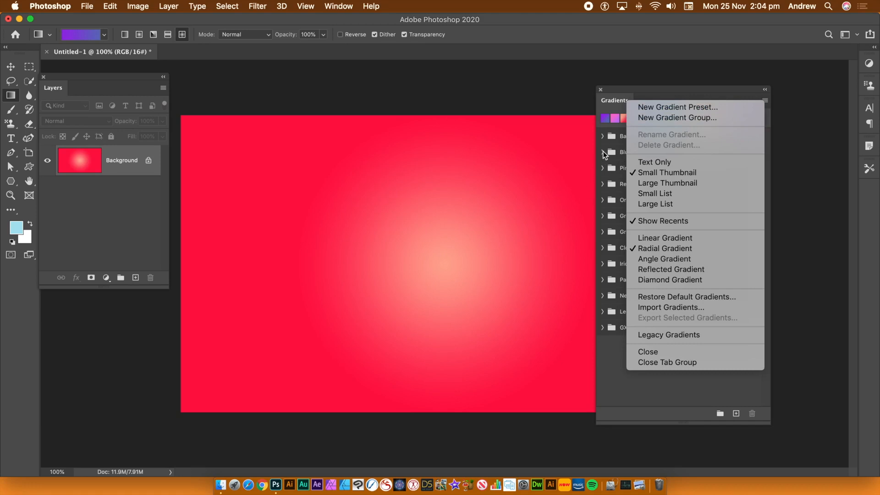
pyautogui.click(602, 138)
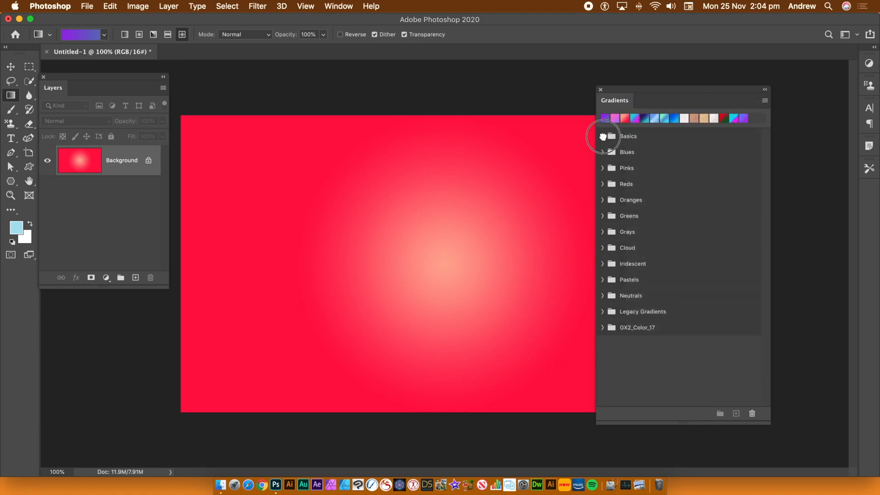
pyautogui.click(603, 136)
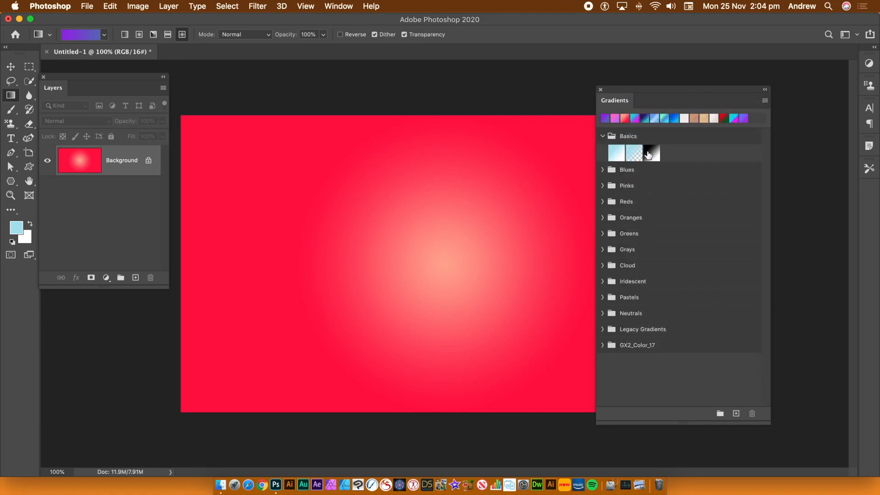
pyautogui.click(650, 154)
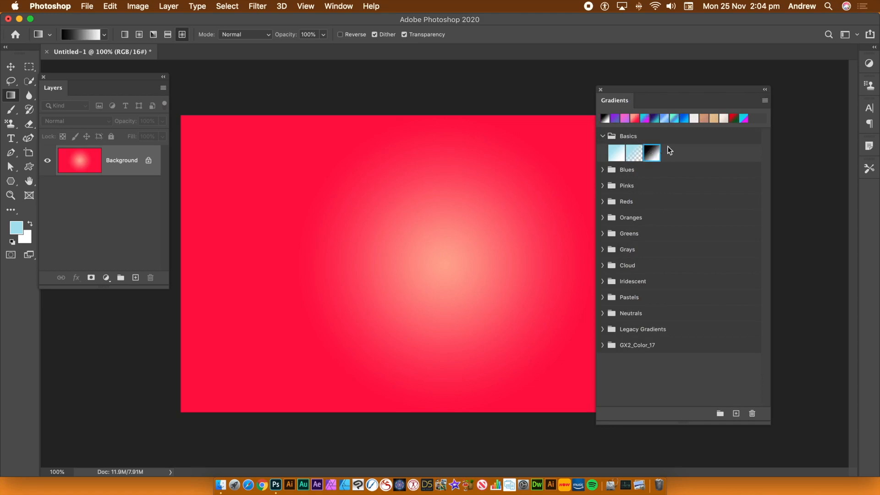
pyautogui.click(764, 100)
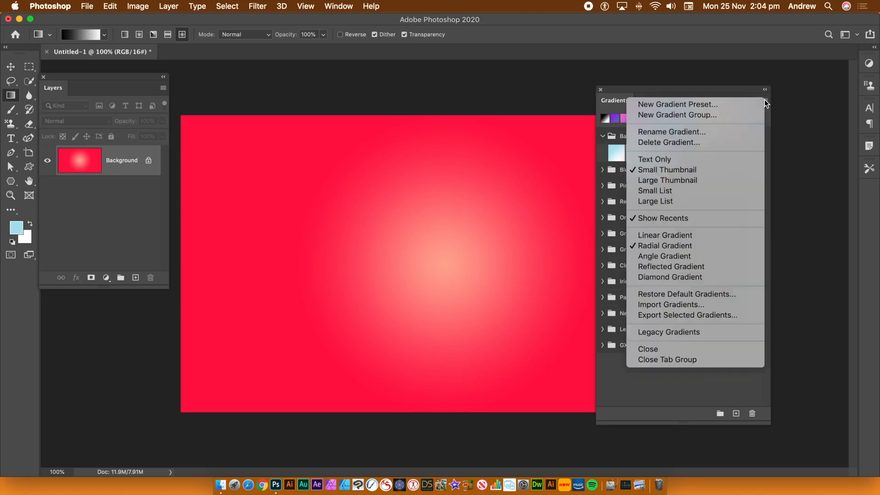
pyautogui.click(703, 133)
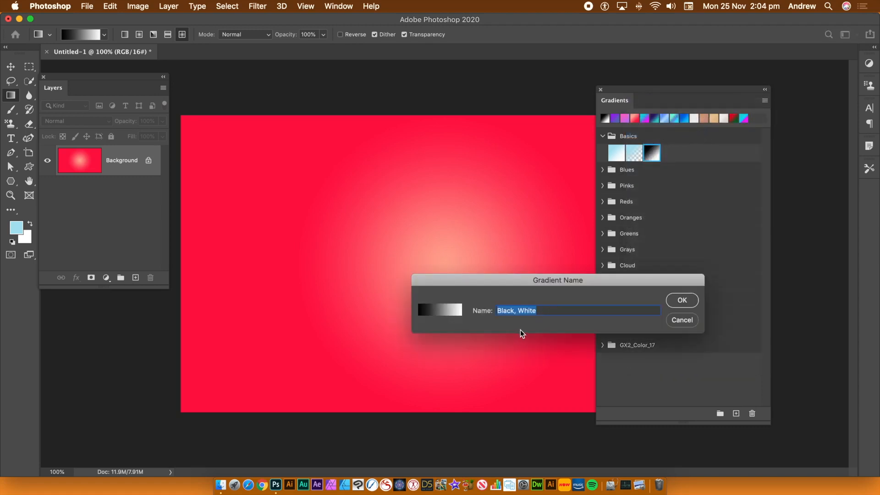
pyautogui.click(541, 310)
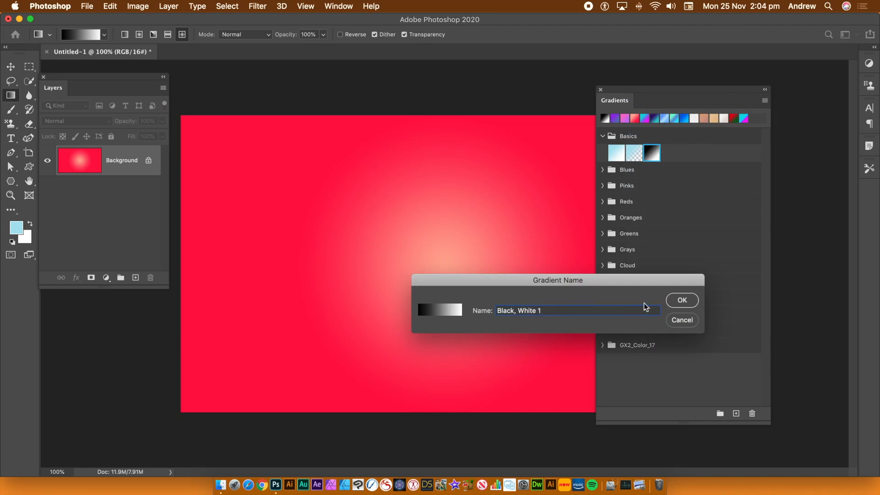
pyautogui.click(681, 301)
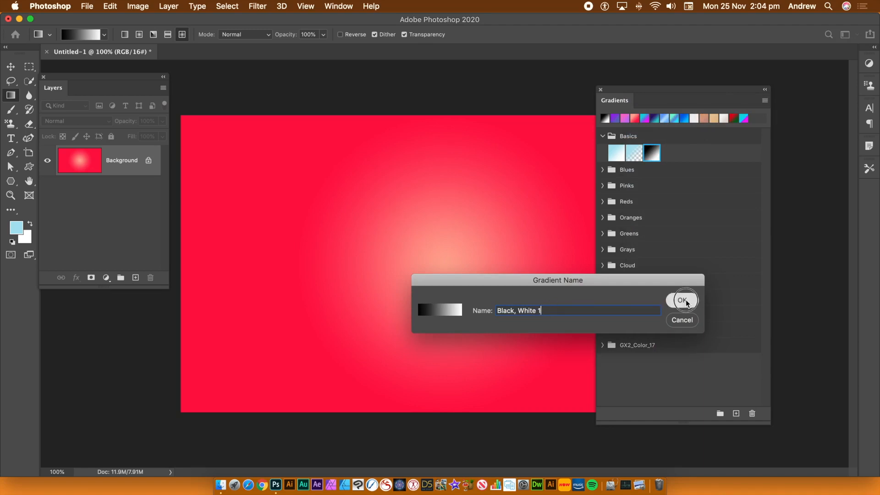
pyautogui.click(603, 137)
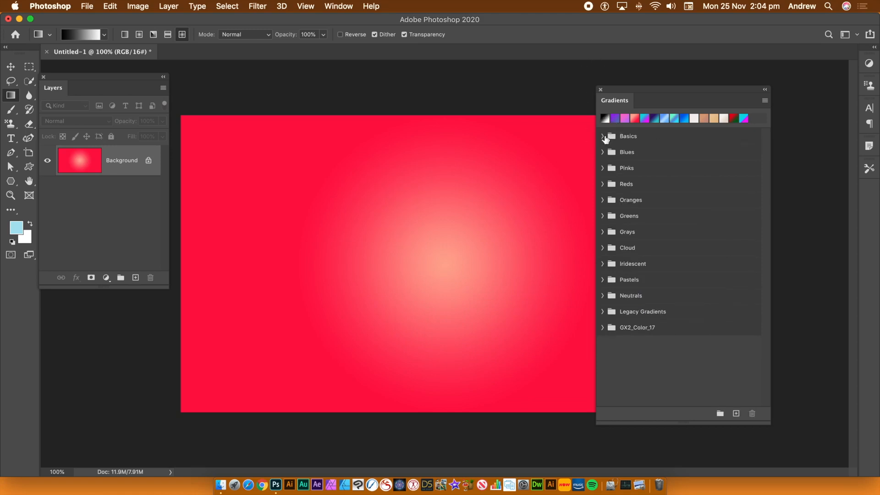
# Step: Display the gradient presets as large thumbnails to view the Blues group, and return the display to small thumbnails
pyautogui.click(765, 101)
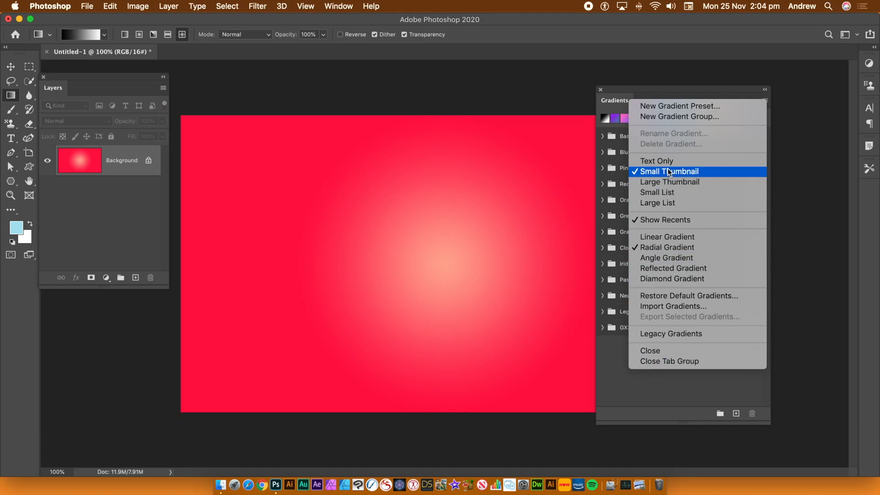
pyautogui.click(665, 183)
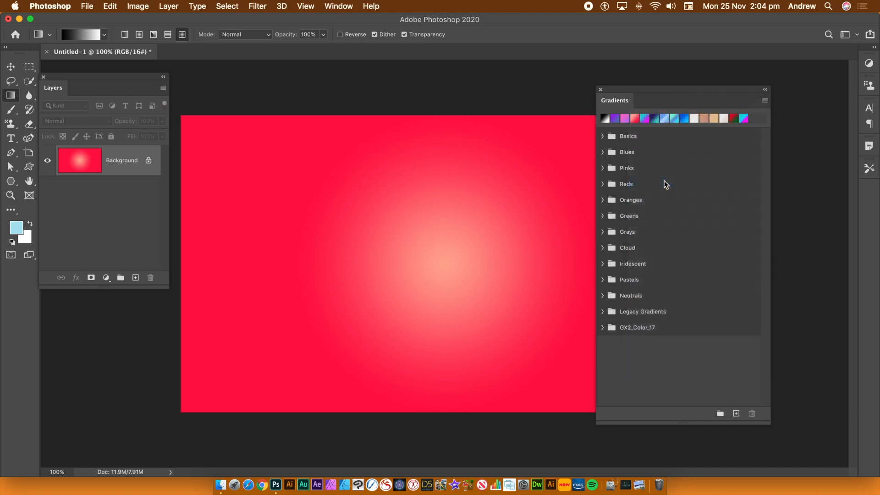
pyautogui.click(602, 152)
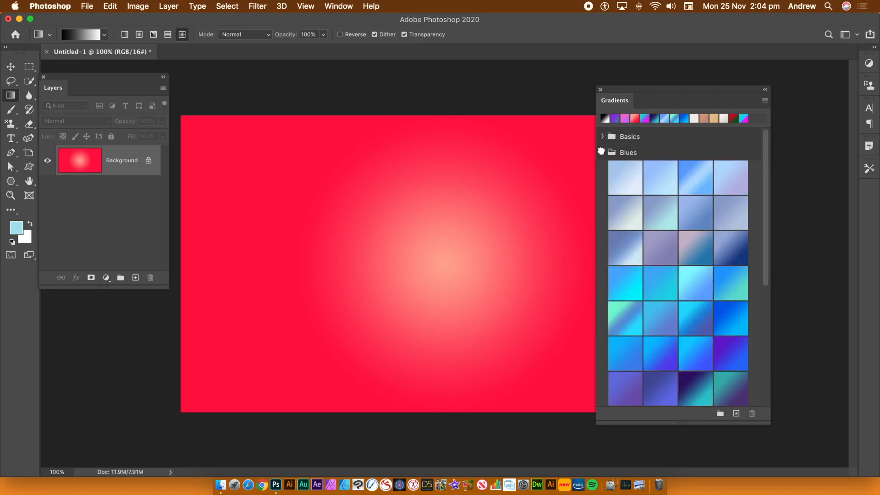
pyautogui.click(602, 152)
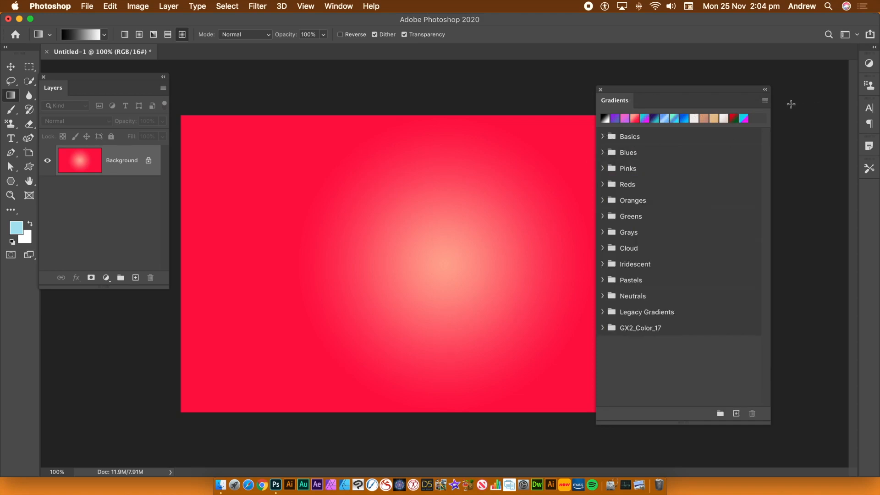
pyautogui.click(764, 100)
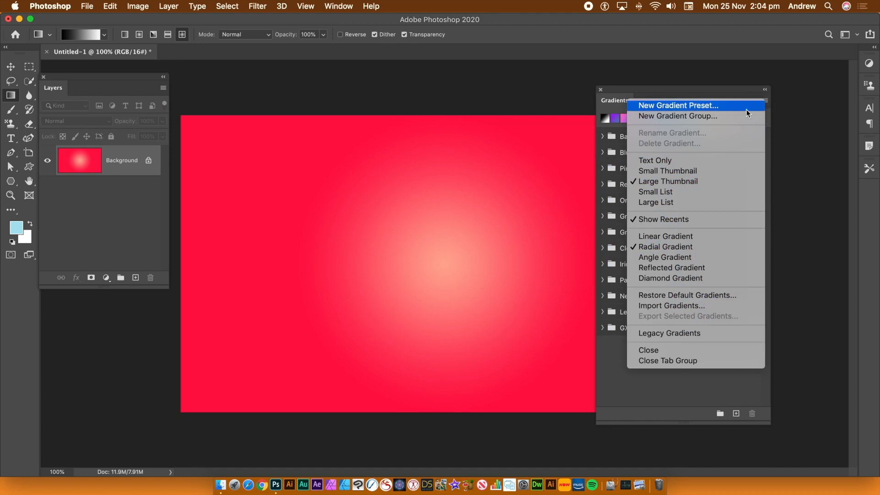
pyautogui.click(671, 174)
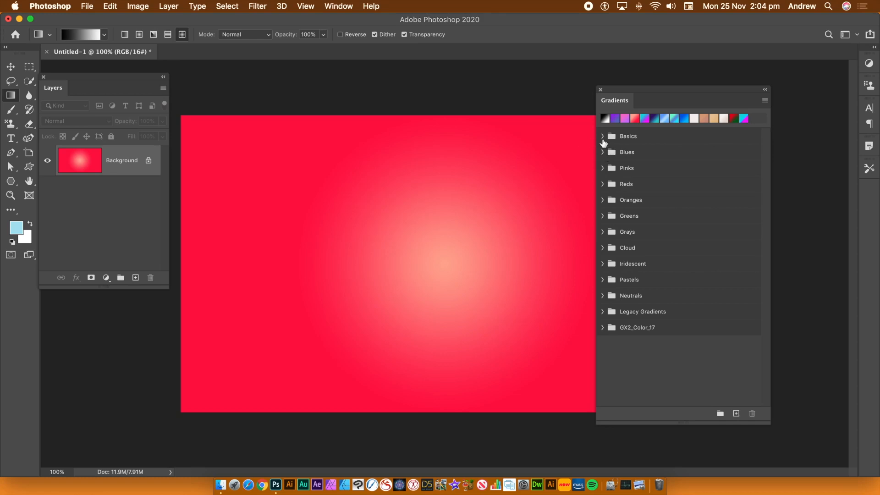
# Step: Move the first five gradients of the Blues group to the end of the Basics group
pyautogui.click(603, 137)
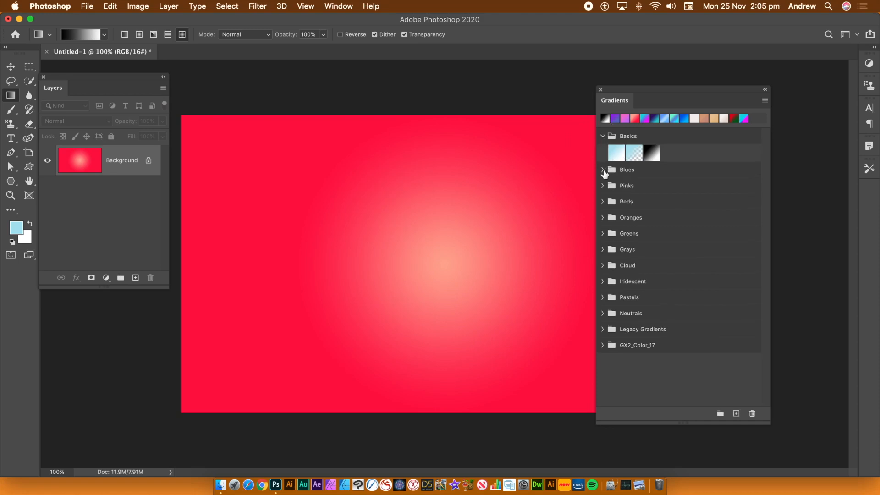
pyautogui.click(603, 170)
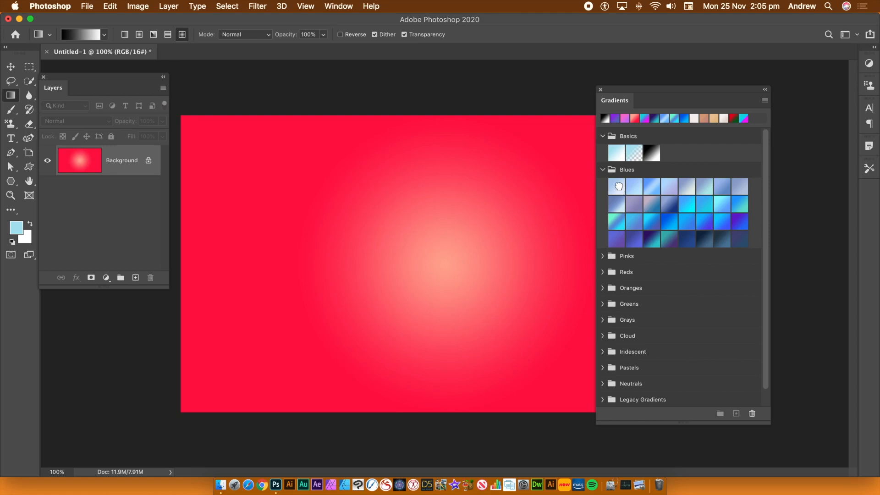
pyautogui.click(619, 188)
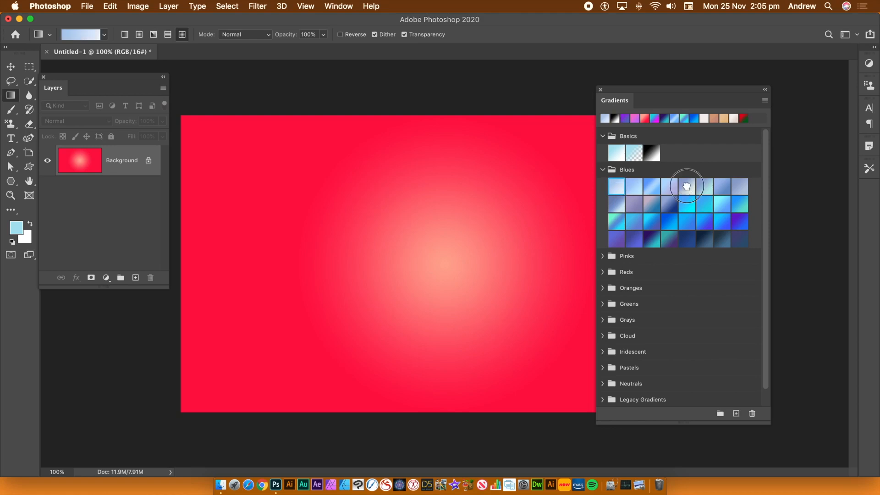
pyautogui.keyDown('shift'); pyautogui.click(685, 187); pyautogui.keyUp('shift')
pyautogui.moveTo(686, 188); pyautogui.dragTo(682, 156)
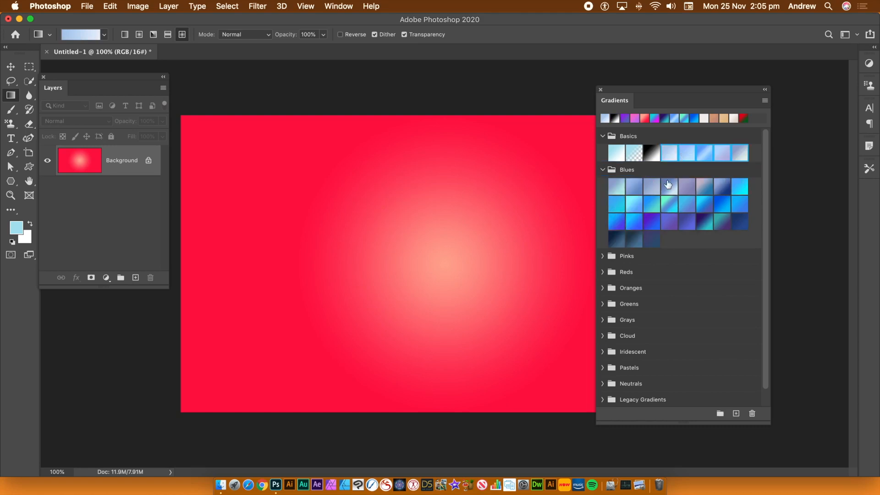
# Step: Move the first eight gradients of the Blues group into Basics, and bring them back to the end of Blues
pyautogui.click(617, 188)
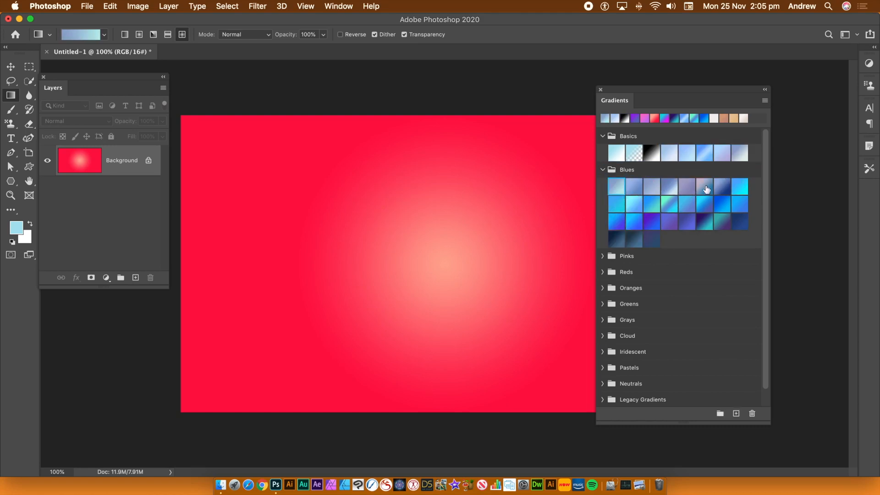
pyautogui.keyDown('shift'); pyautogui.click(737, 188); pyautogui.keyUp('shift')
pyautogui.moveTo(737, 188); pyautogui.dragTo(752, 155)
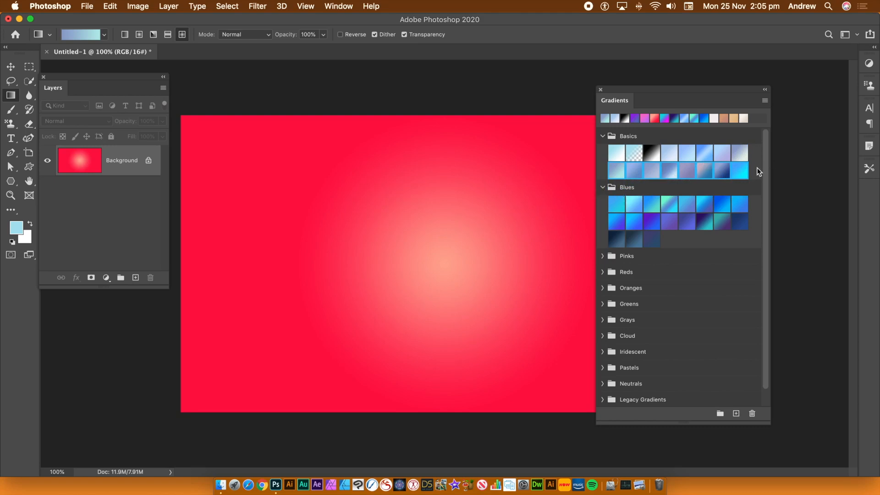
pyautogui.moveTo(739, 171)
pyautogui.mouseDown()
pyautogui.moveTo(718, 208)
pyautogui.moveTo(678, 241)
pyautogui.mouseUp()
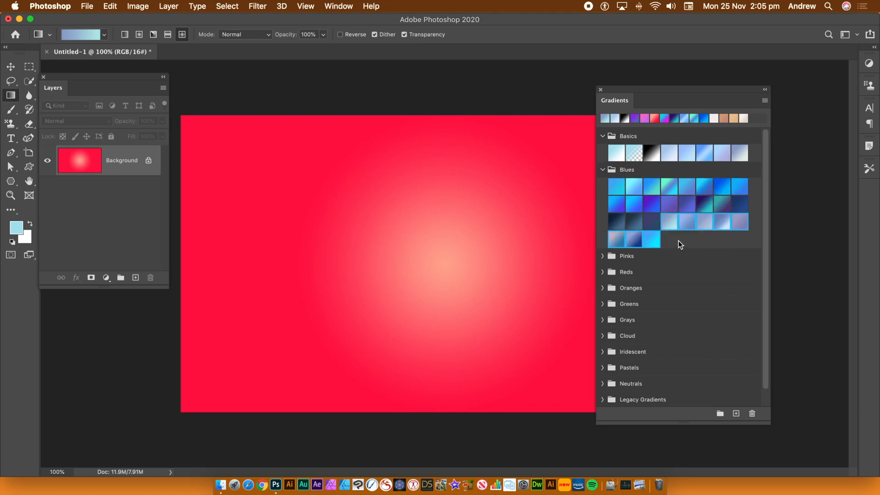
# Step: Collapse the Blues group and reorder it to sit directly below the Pinks group
pyautogui.click(602, 169)
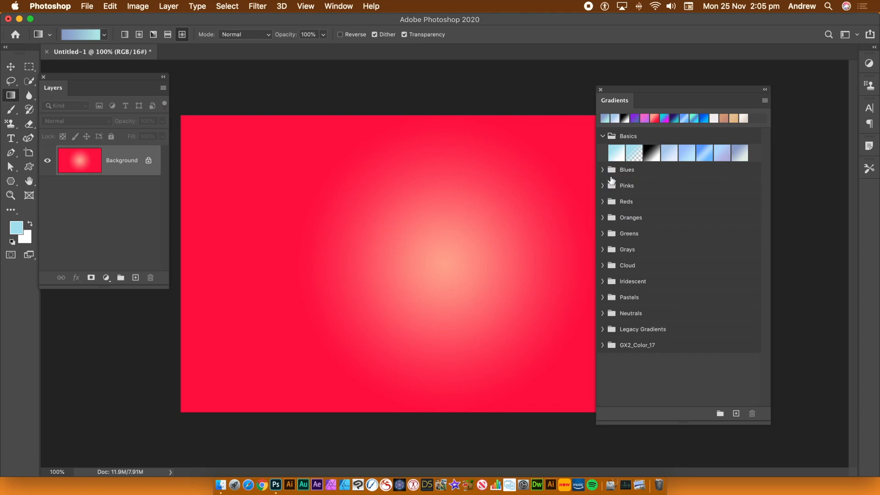
pyautogui.click(631, 171)
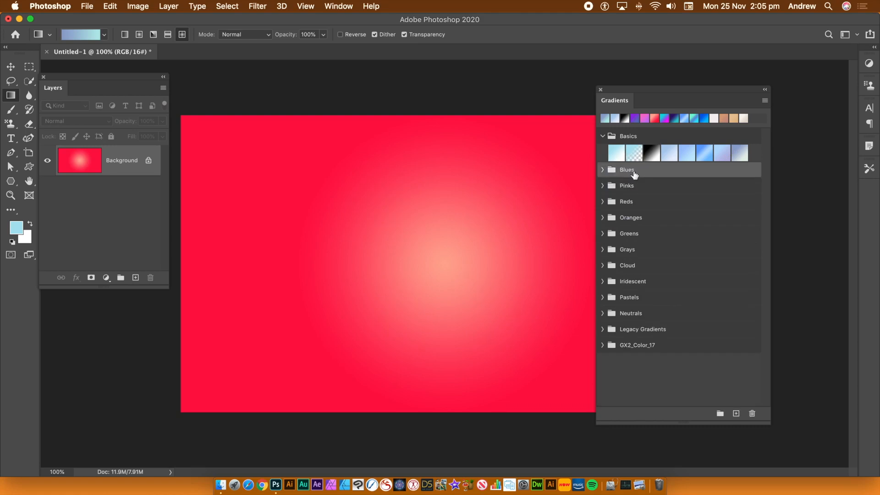
pyautogui.click(626, 170)
pyautogui.moveTo(625, 170); pyautogui.dragTo(625, 193)
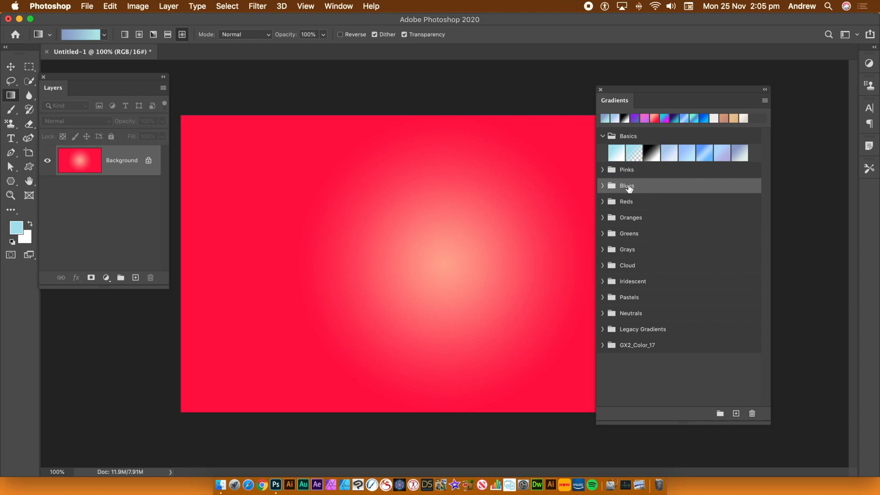
# Step: Rename the Blues group as "Blues 001"
pyautogui.click(766, 101)
pyautogui.click(694, 134)
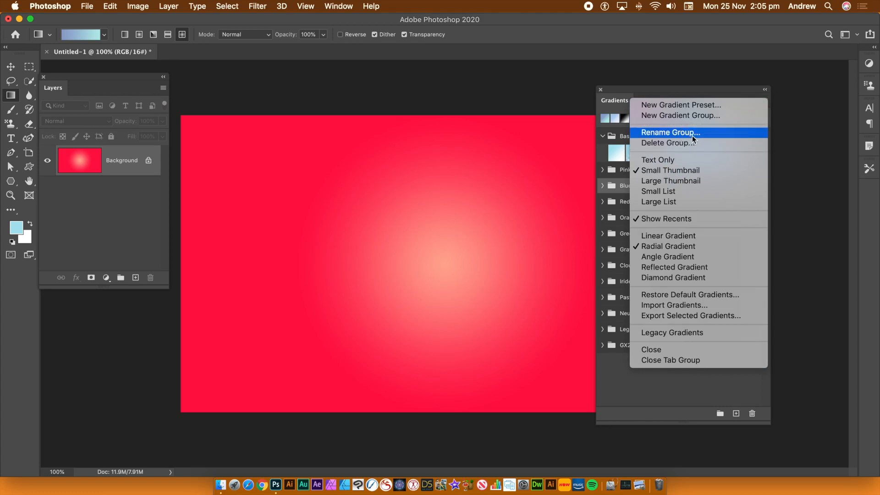
pyautogui.click(692, 133)
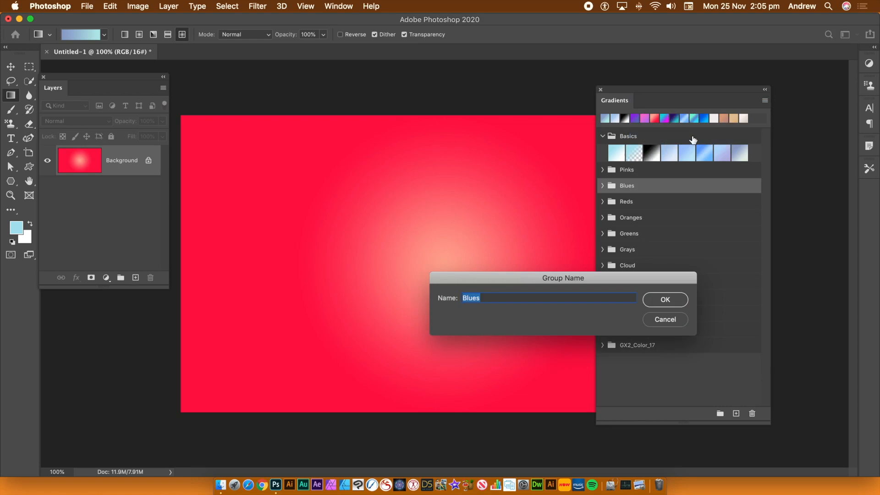
pyautogui.click(483, 298)
pyautogui.write('001')
pyautogui.click(665, 300)
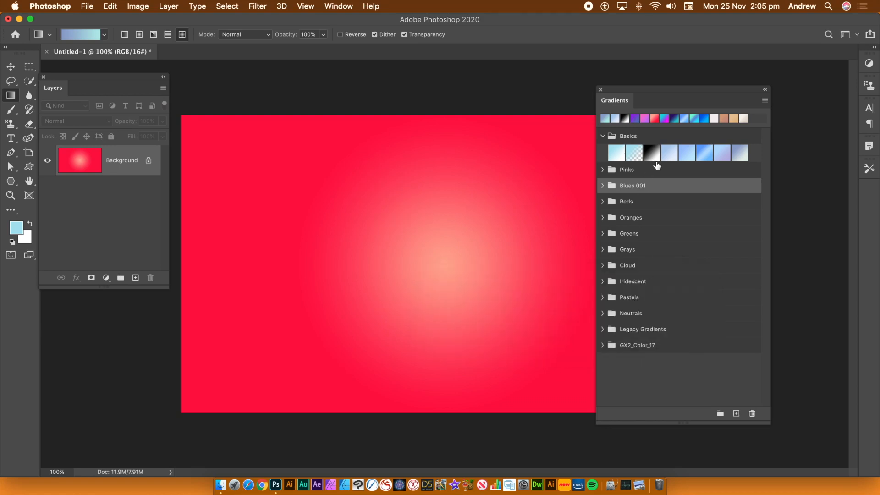
# Step: Move two gradients from the second row of the Pinks group into Basics, placing them right after the black-to-white gradient
pyautogui.click(603, 171)
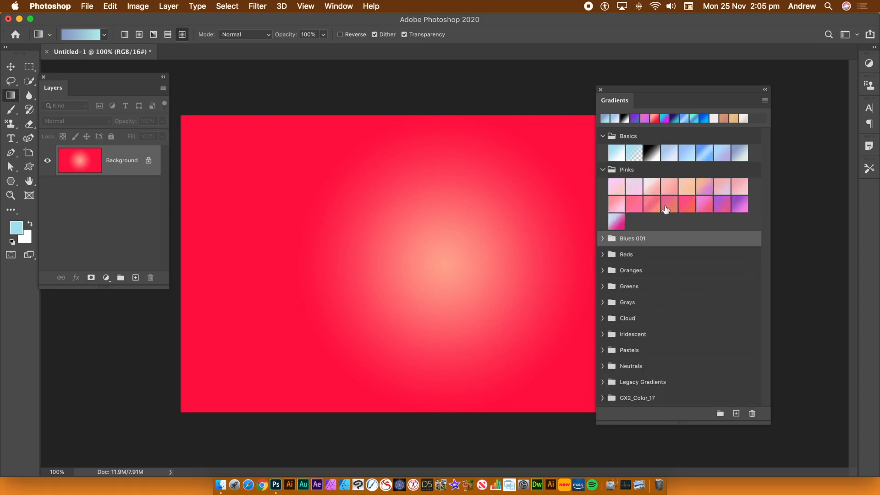
pyautogui.click(634, 203)
pyautogui.moveTo(633, 203); pyautogui.dragTo(659, 154)
pyautogui.moveTo(667, 222); pyautogui.dragTo(681, 157)
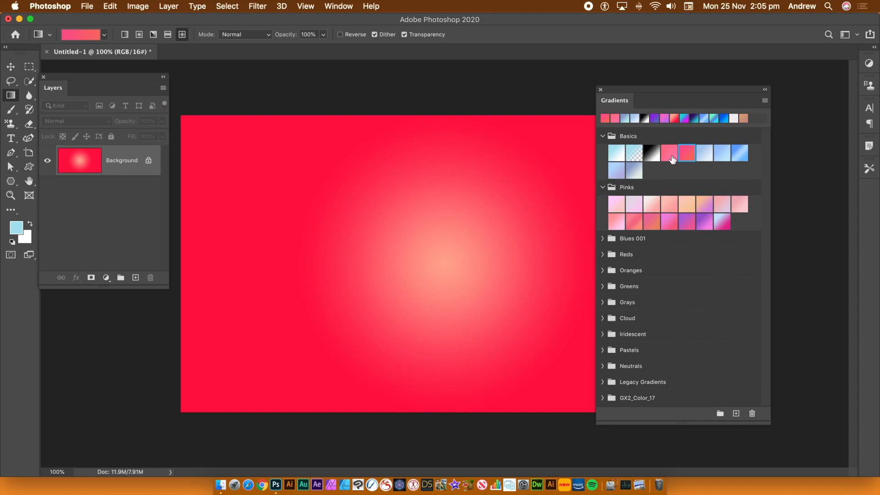
# Step: Start a new gradient preset based on the purple-to-pink Pink_16 gradient from the Pinks group
pyautogui.click(765, 101)
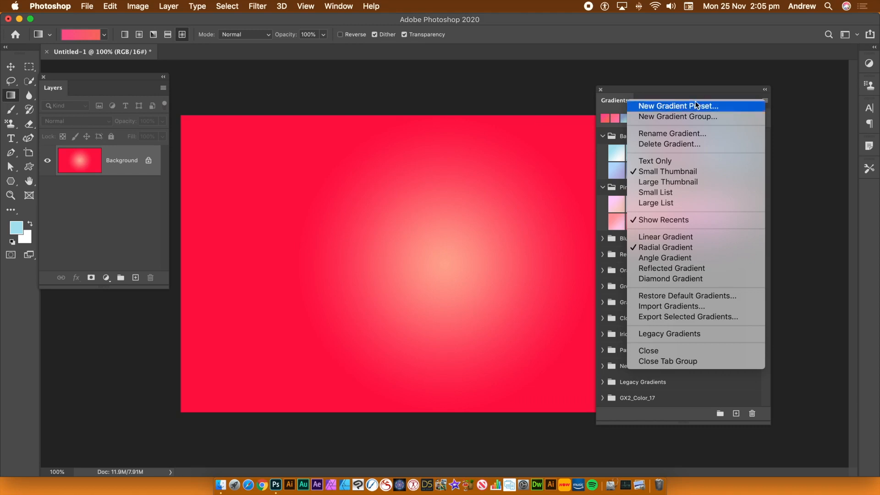
pyautogui.click(665, 108)
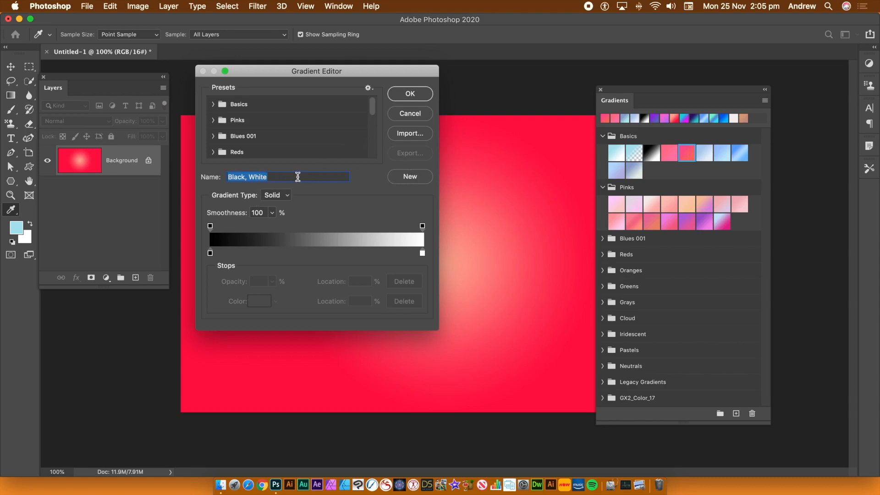
pyautogui.click(212, 120)
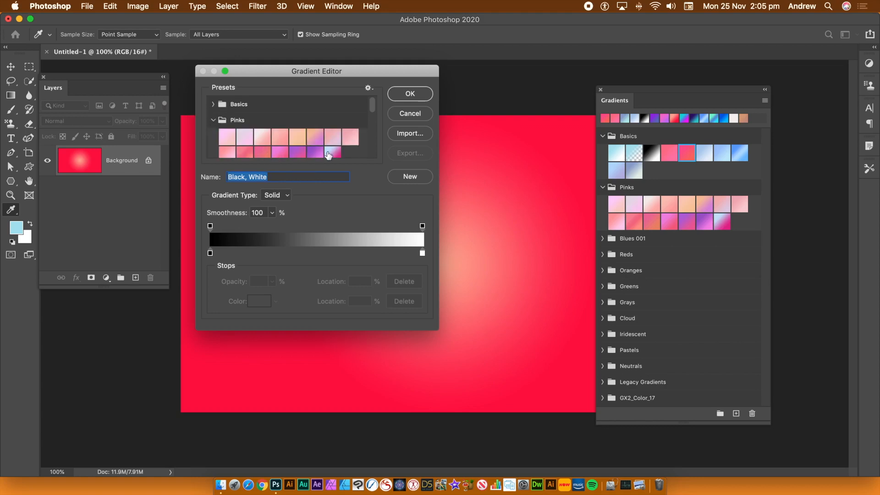
pyautogui.click(329, 153)
pyautogui.click(314, 151)
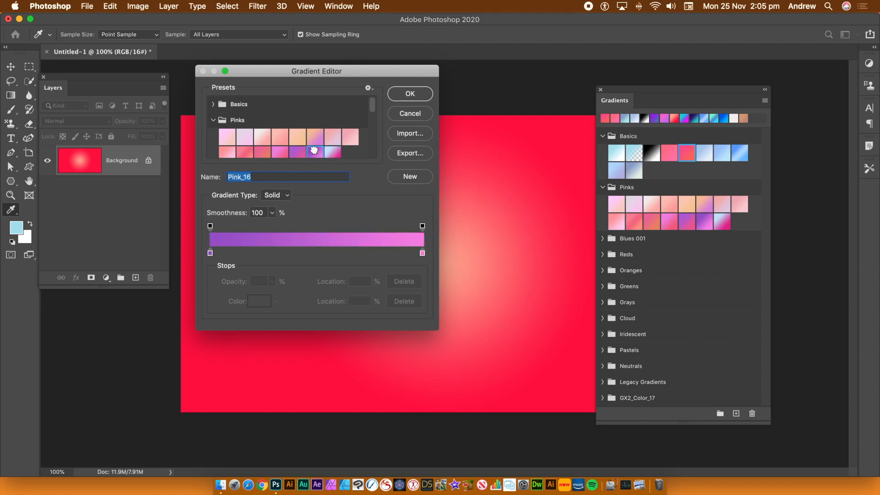
# Step: Add an opacity stop at 33% with 19% opacity, and a light blue color stop at 51% on the gradient
pyautogui.click(336, 229)
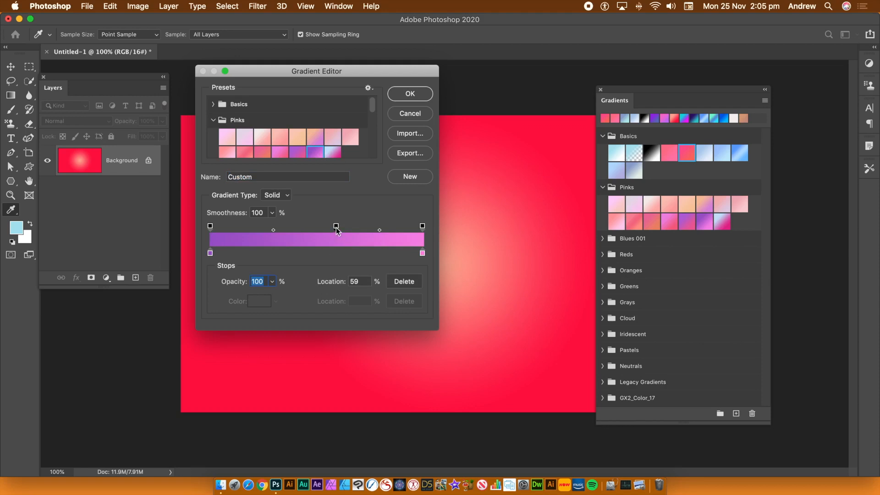
pyautogui.moveTo(336, 229); pyautogui.dragTo(281, 230)
pyautogui.click(271, 282)
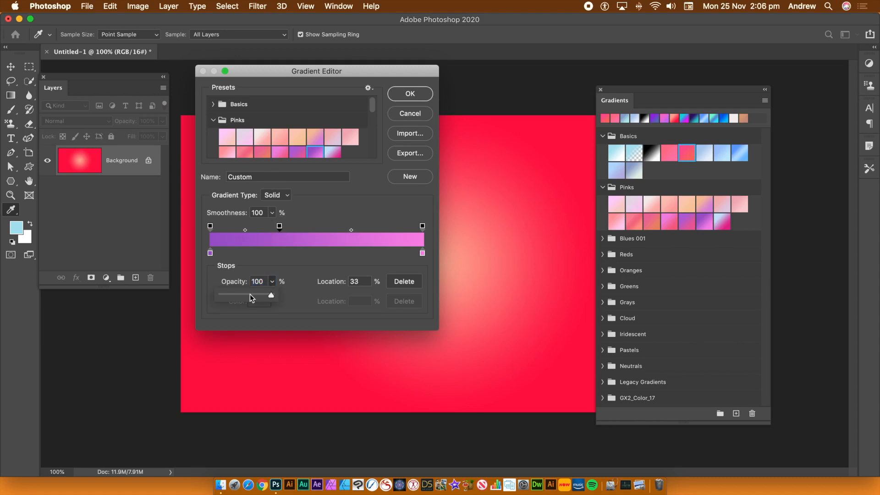
pyautogui.click(234, 296)
pyautogui.moveTo(234, 296)
pyautogui.mouseDown()
pyautogui.moveTo(211, 295)
pyautogui.moveTo(232, 296)
pyautogui.mouseUp()
pyautogui.click(319, 253)
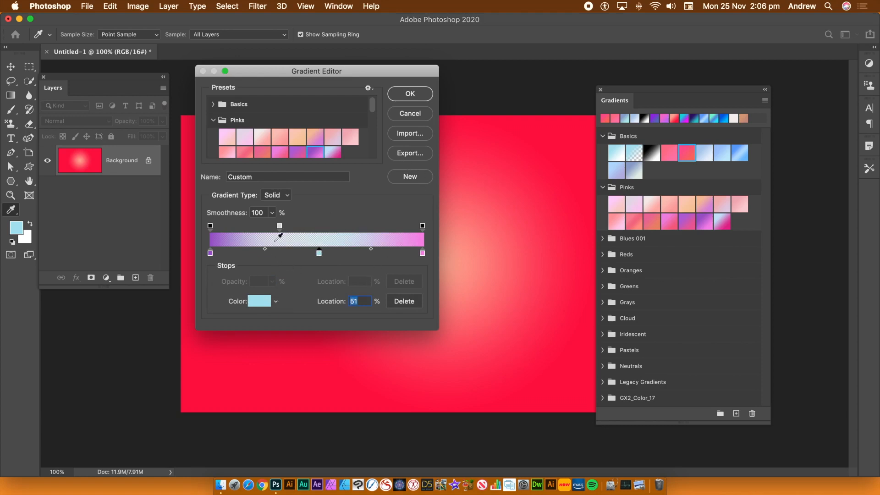
# Step: Move the middle opacity stop to 37% with 81% opacity, and save the gradient as a new preset
pyautogui.moveTo(279, 227); pyautogui.dragTo(289, 227)
pyautogui.click(273, 284)
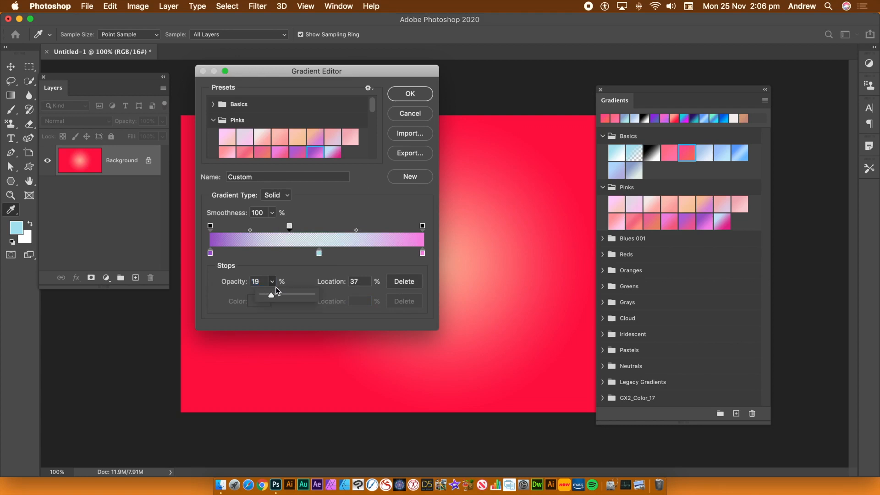
pyautogui.moveTo(281, 295); pyautogui.dragTo(304, 295)
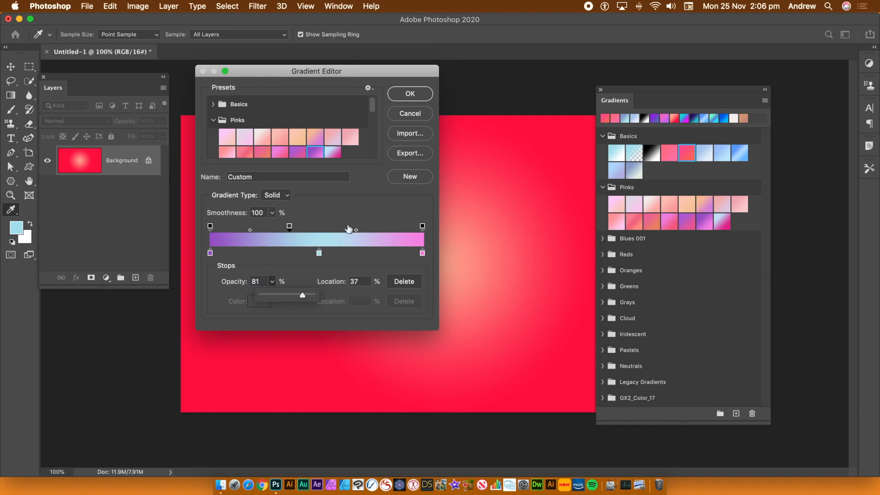
pyautogui.click(413, 177)
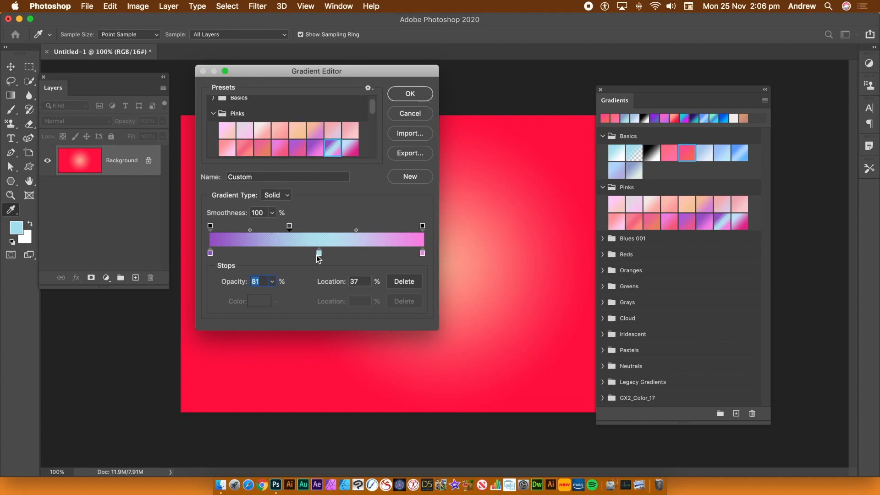
# Step: Place the light blue stop at 18%, the midpoint after it at 10% and the pink stop at 30%, and save another new preset
pyautogui.moveTo(320, 253); pyautogui.dragTo(248, 252)
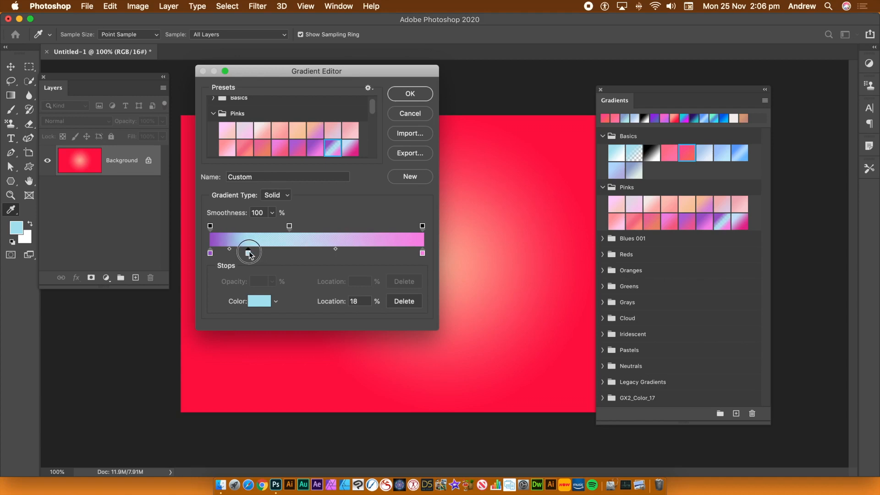
pyautogui.moveTo(336, 251); pyautogui.dragTo(265, 250)
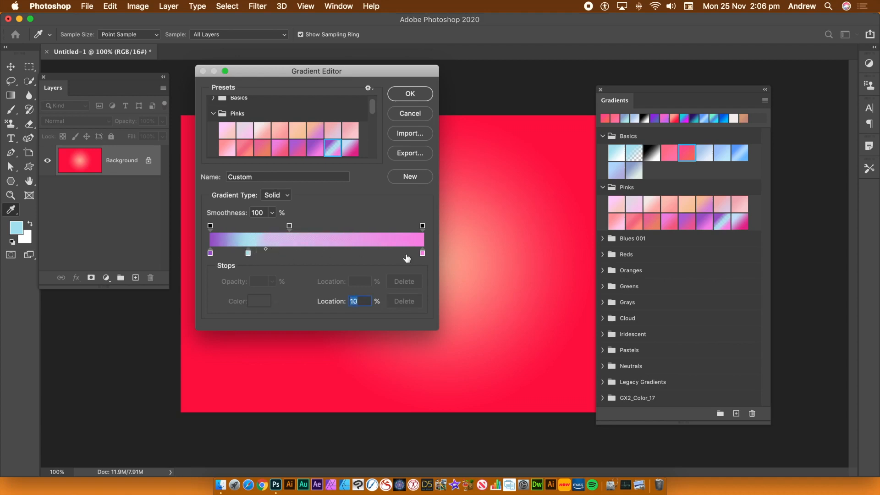
pyautogui.moveTo(422, 253); pyautogui.dragTo(274, 253)
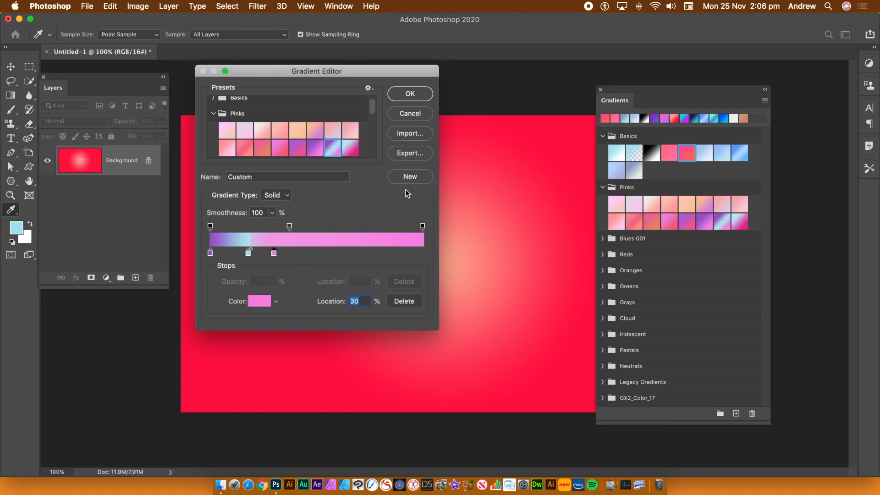
pyautogui.click(422, 181)
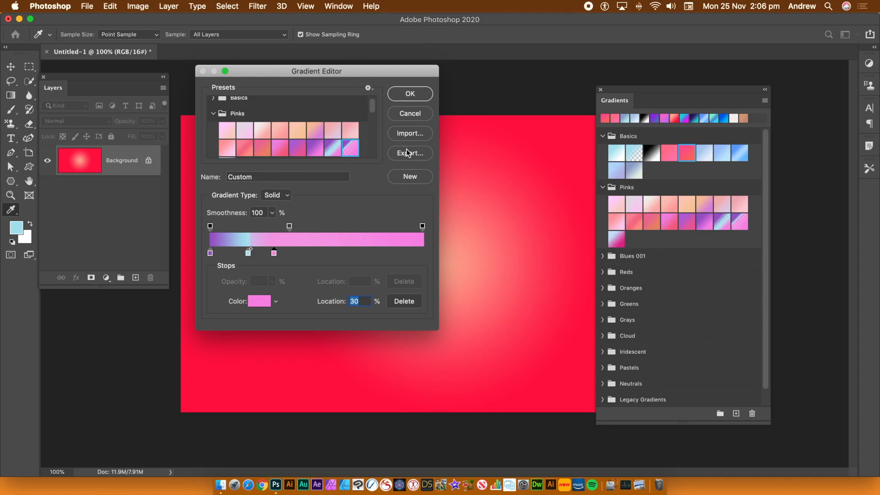
pyautogui.click(409, 96)
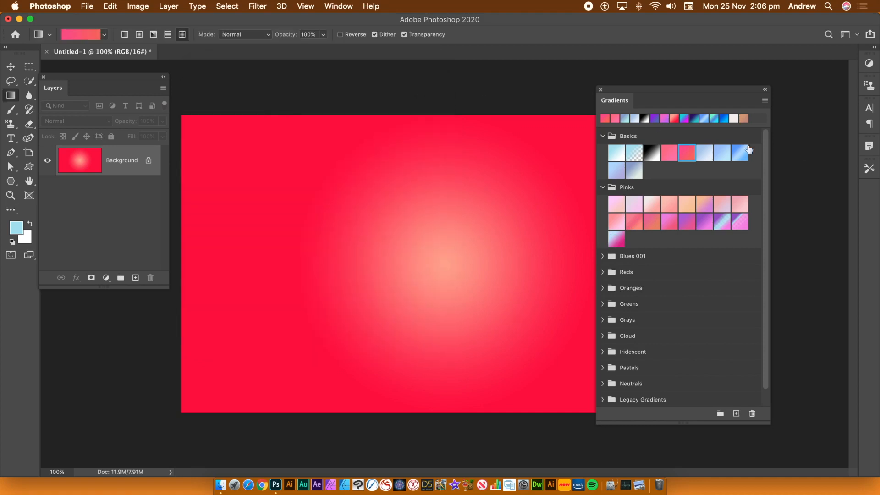
pyautogui.click(765, 100)
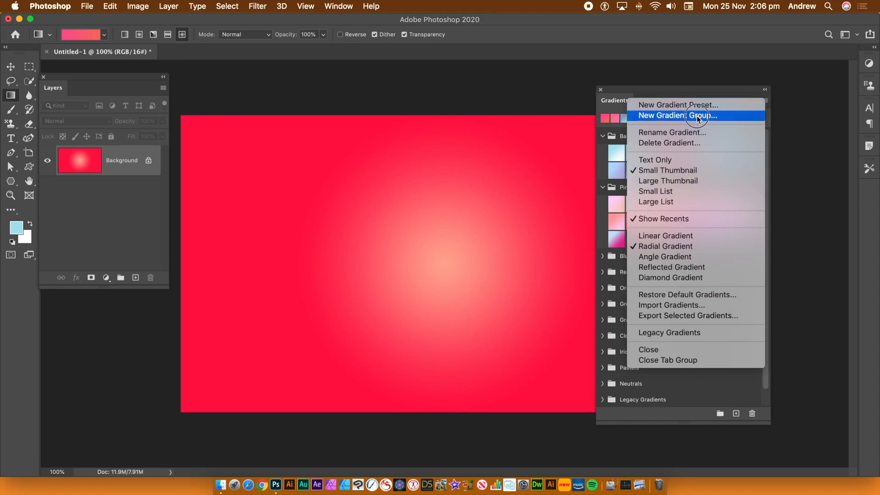
pyautogui.click(831, 391)
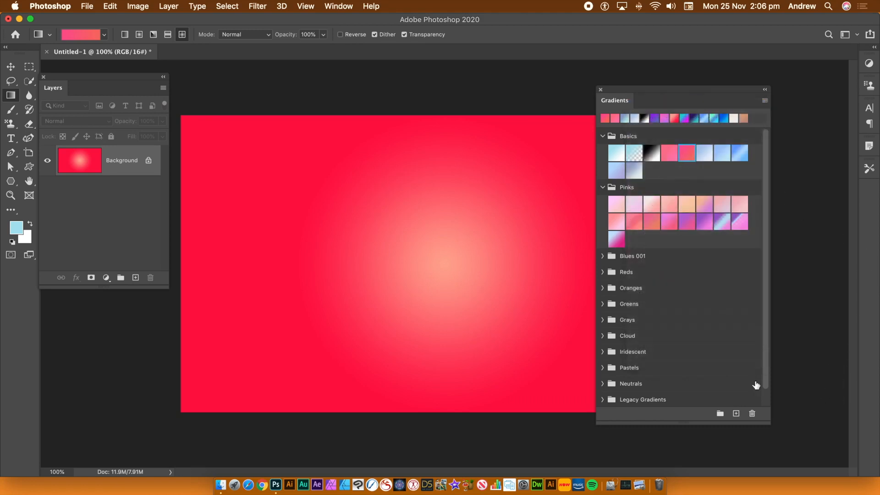
pyautogui.moveTo(765, 370); pyautogui.dragTo(768, 407)
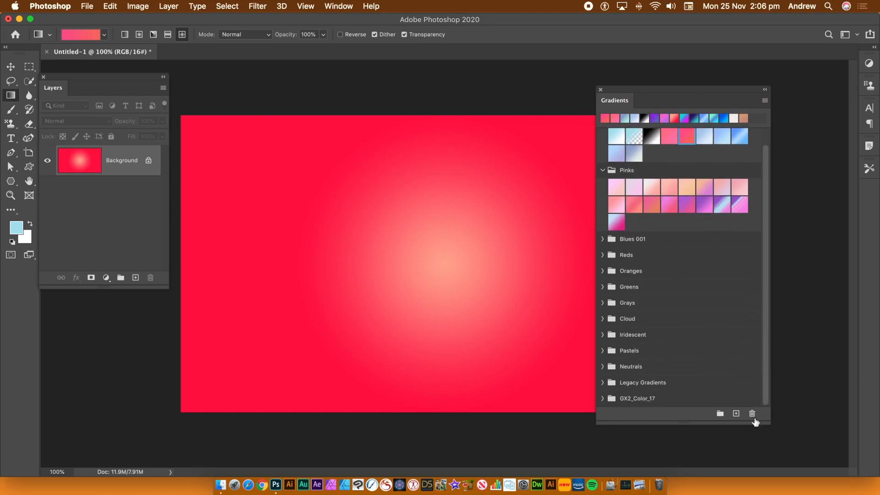
pyautogui.click(758, 403)
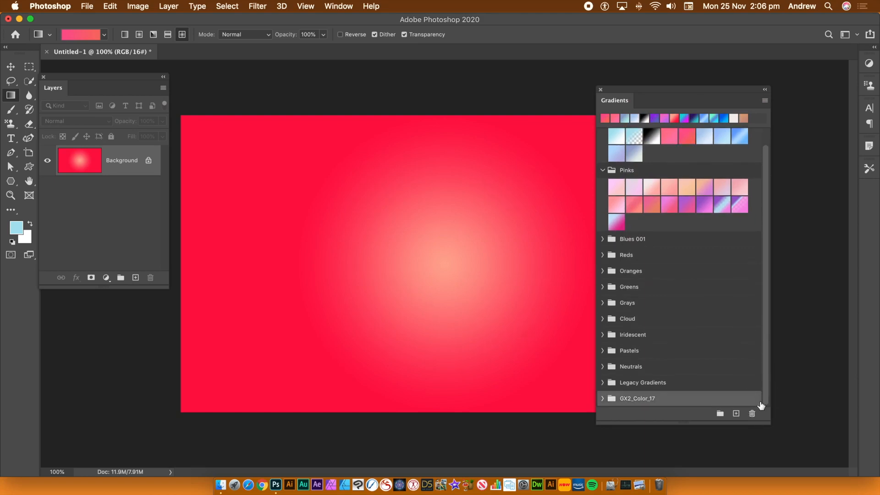
pyautogui.click(750, 387)
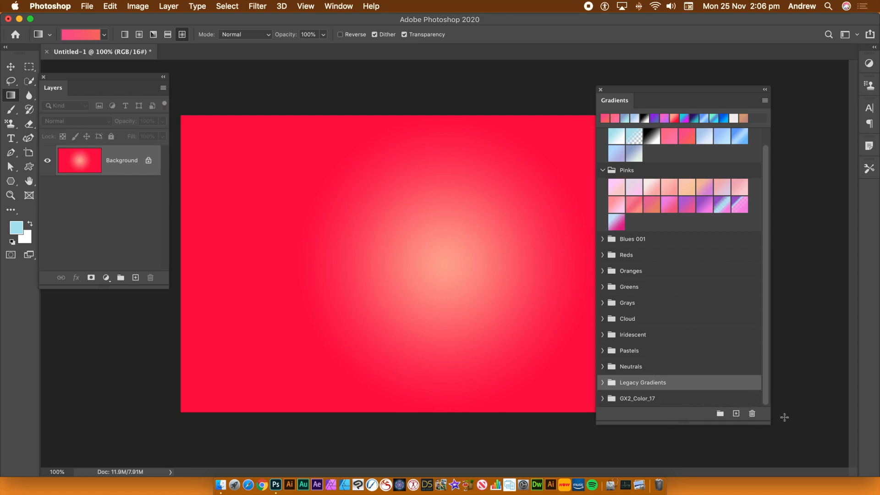
pyautogui.click(766, 415)
pyautogui.click(766, 407)
pyautogui.click(643, 398)
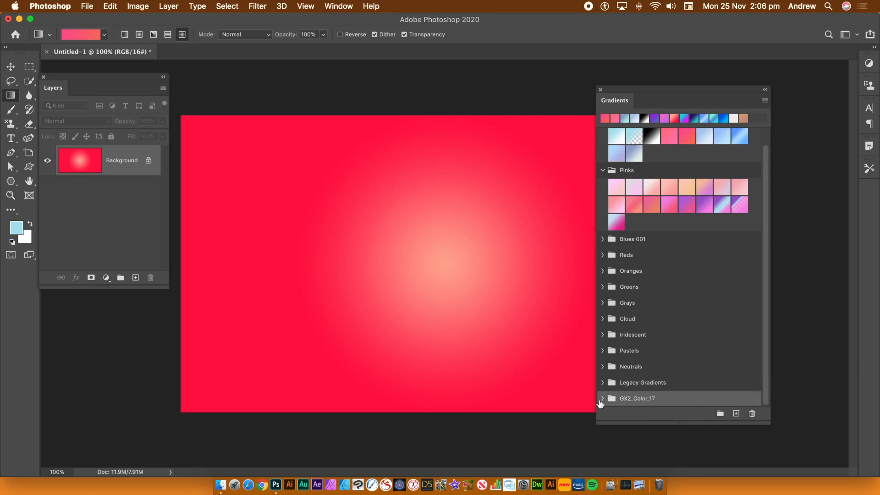
pyautogui.click(601, 399)
pyautogui.click(601, 398)
# Step: Create a new gradient group named "Group 1" outside the existing groups, and place it between Pastels and Neutrals
pyautogui.click(752, 170)
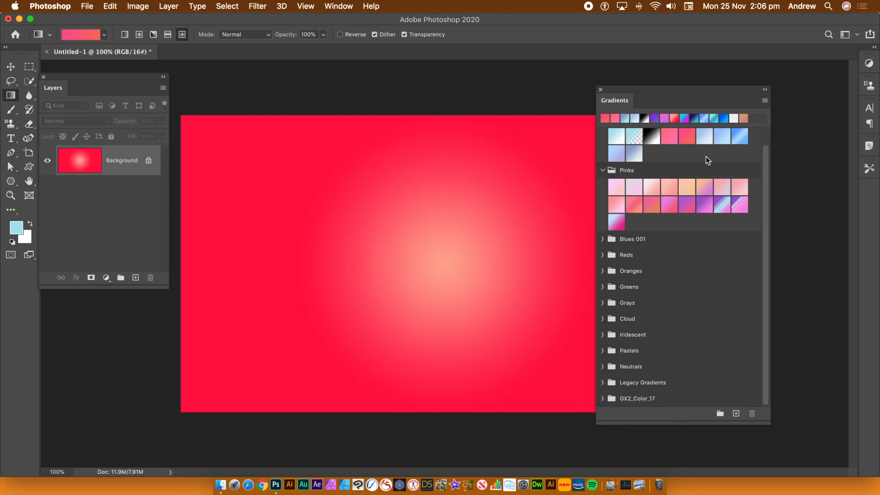
pyautogui.click(764, 102)
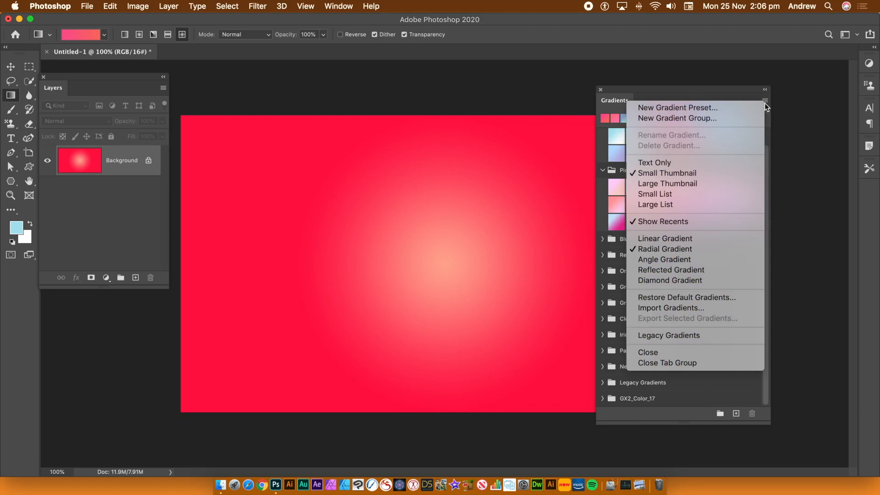
pyautogui.click(715, 118)
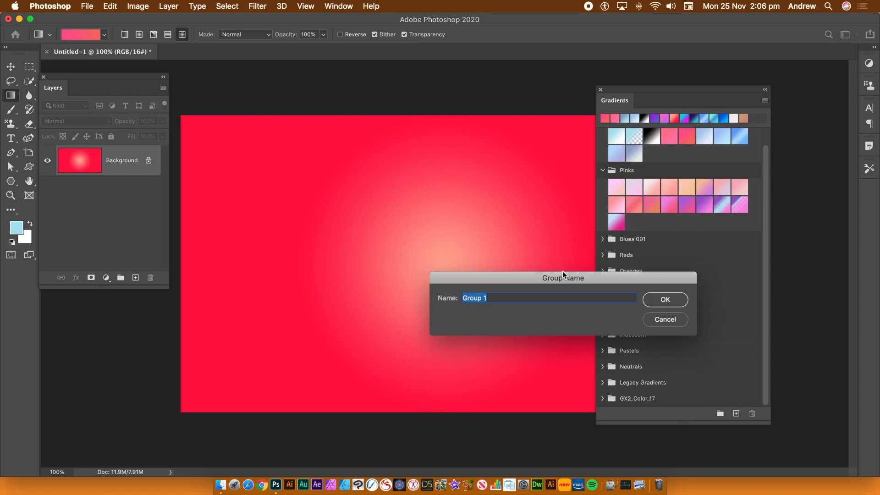
pyautogui.click(678, 297)
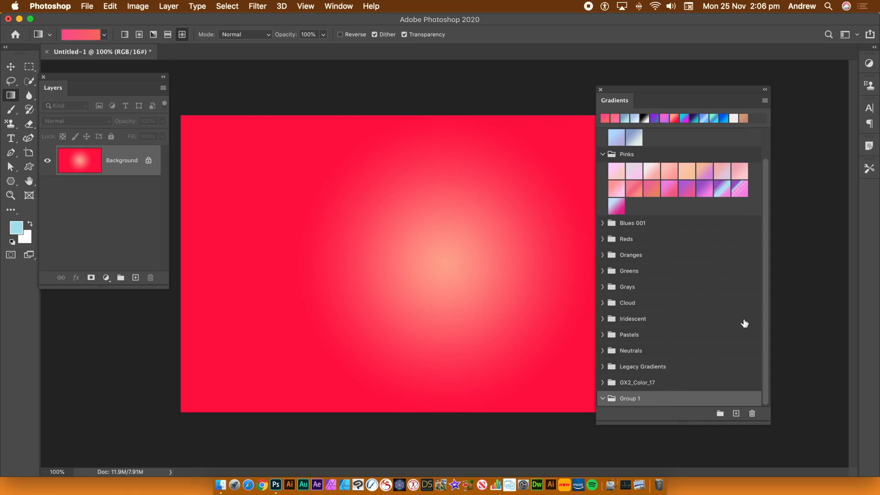
pyautogui.moveTo(630, 400); pyautogui.dragTo(630, 343)
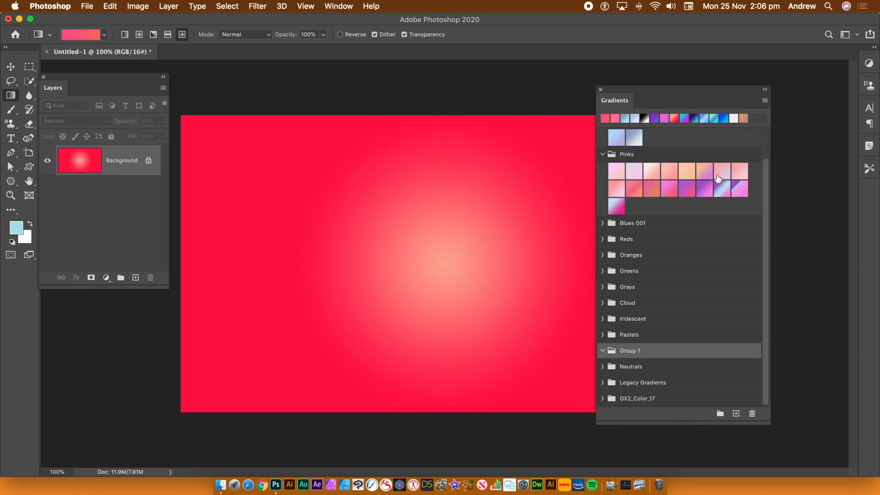
# Step: Expand Legacy Gradients and apply the third gradient in the second row of Color Harmonies 1 to the canvas as a gradient fill layer
pyautogui.click(603, 383)
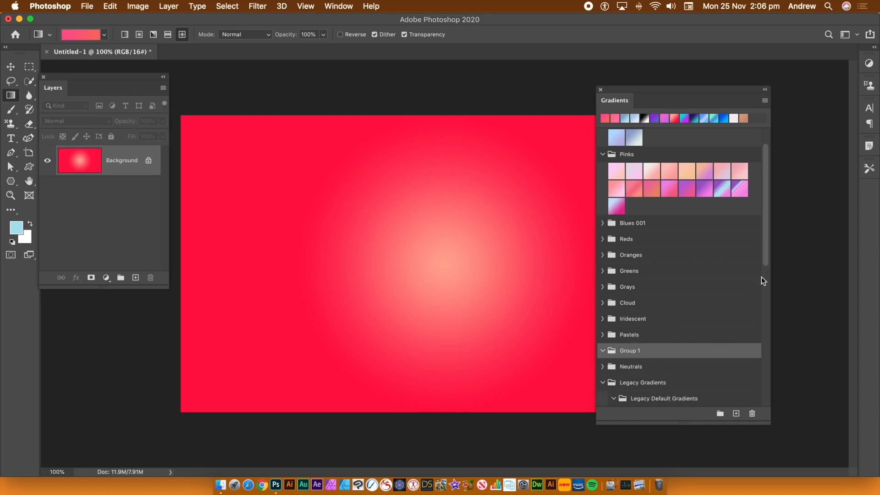
pyautogui.moveTo(766, 225); pyautogui.dragTo(752, 318)
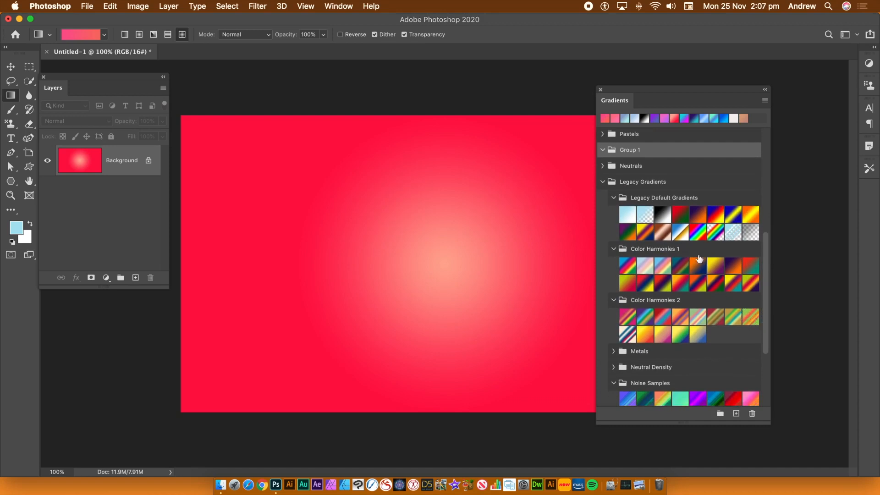
pyautogui.moveTo(665, 288); pyautogui.dragTo(412, 248)
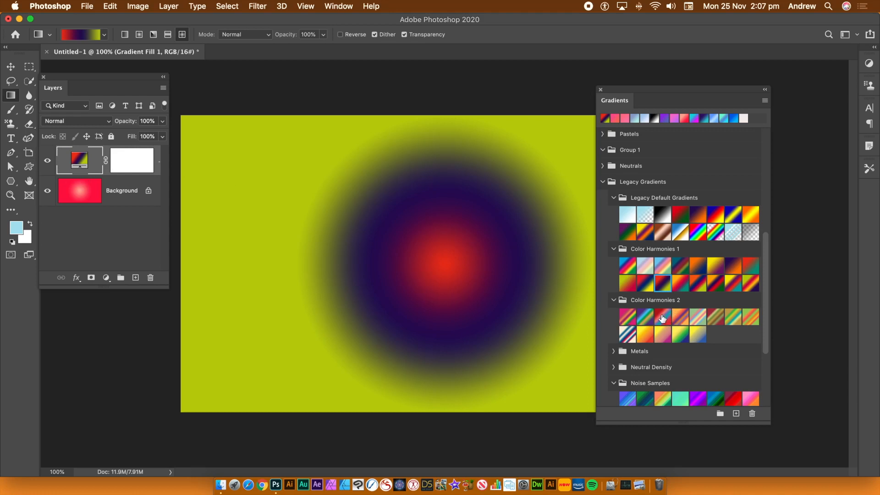
# Step: Try the last four gradients in the second row of Color Harmonies 1 on the gradient fill layer
pyautogui.click(693, 288)
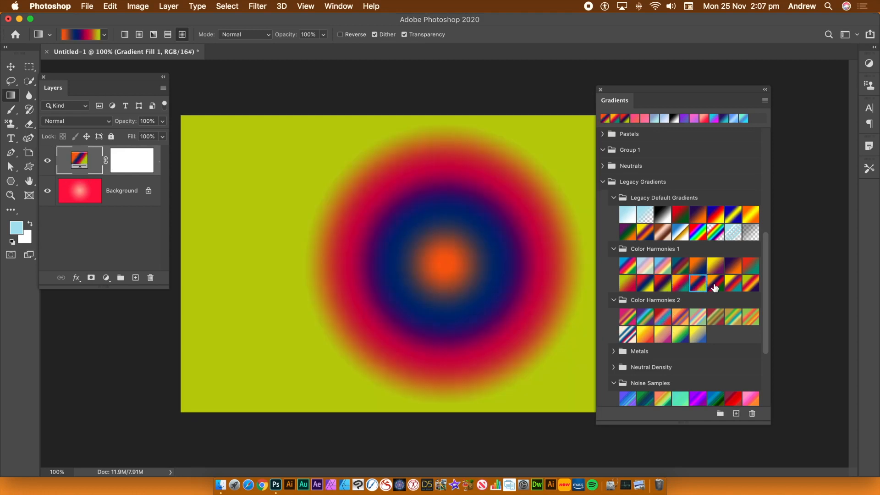
pyautogui.click(716, 287)
pyautogui.click(733, 284)
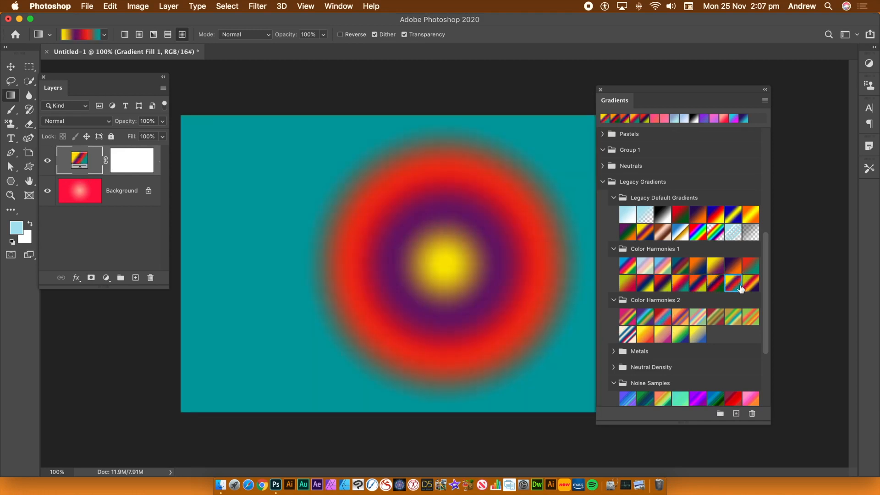
pyautogui.click(747, 288)
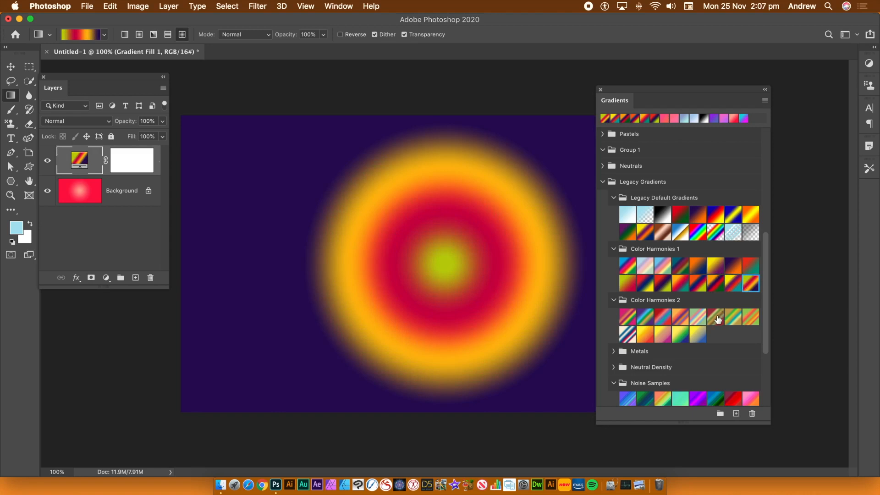
# Step: Try the last three first-row gradients of Color Harmonies 2 on the fill layer, and settle on the fourth gradient in that row
pyautogui.click(717, 319)
pyautogui.click(733, 317)
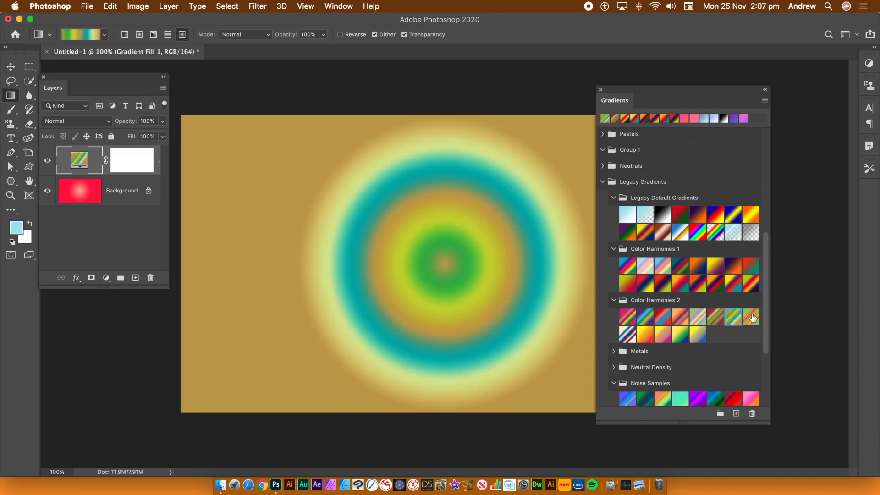
pyautogui.click(746, 317)
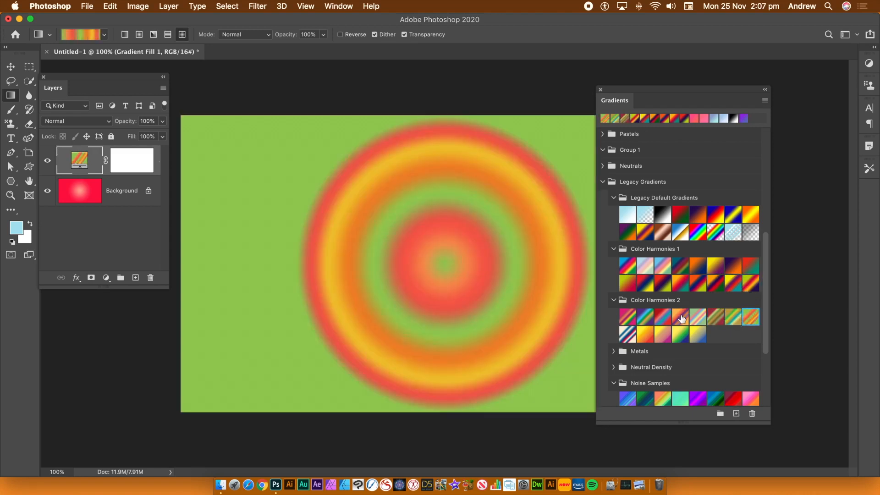
pyautogui.click(681, 319)
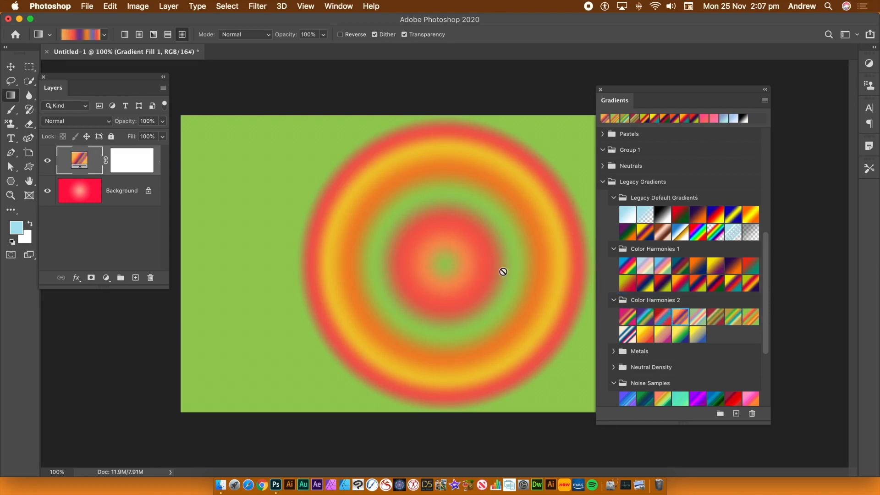
# Step: Try the first five gradients in the first row of Color Harmonies 2 on the gradient fill layer
pyautogui.click(696, 317)
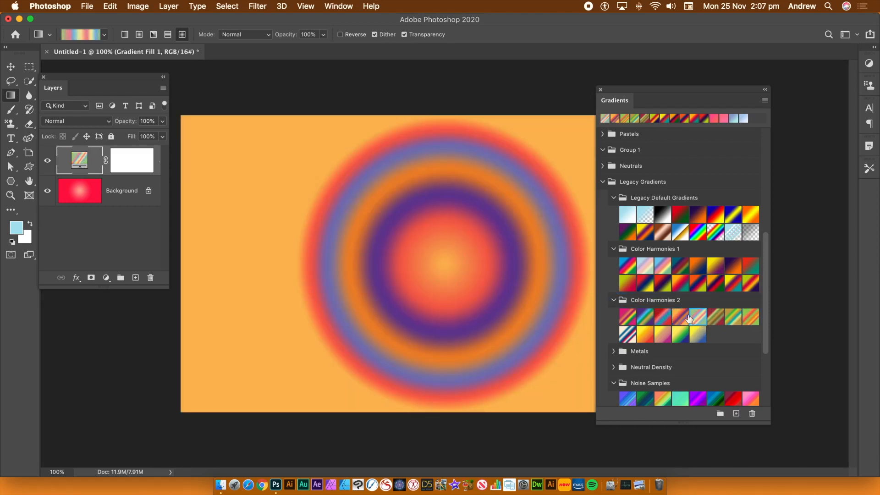
pyautogui.click(660, 317)
pyautogui.click(682, 319)
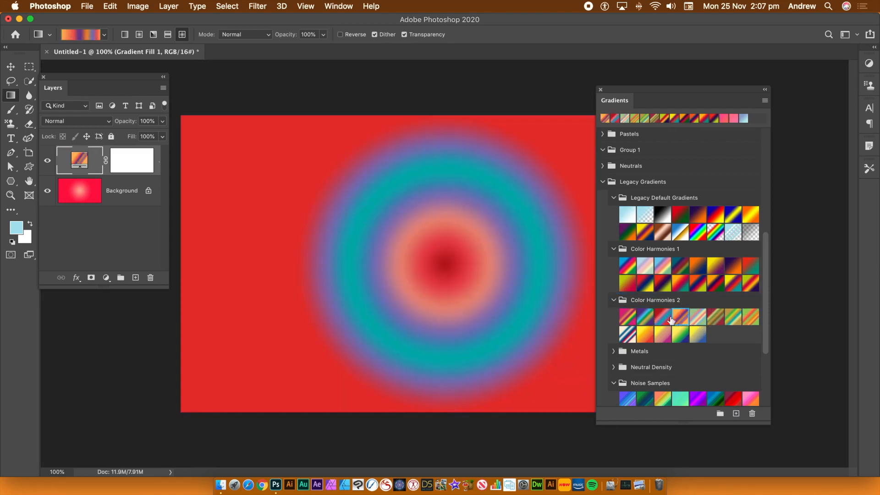
pyautogui.click(646, 317)
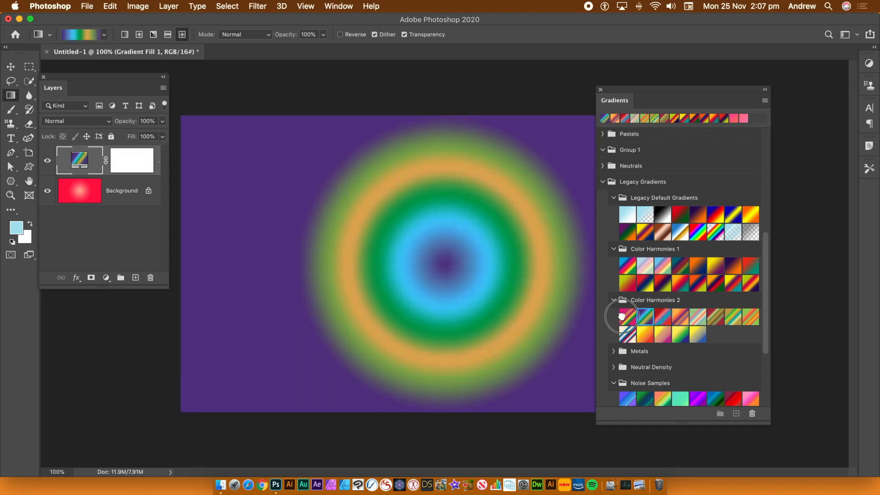
pyautogui.click(626, 316)
pyautogui.click(646, 318)
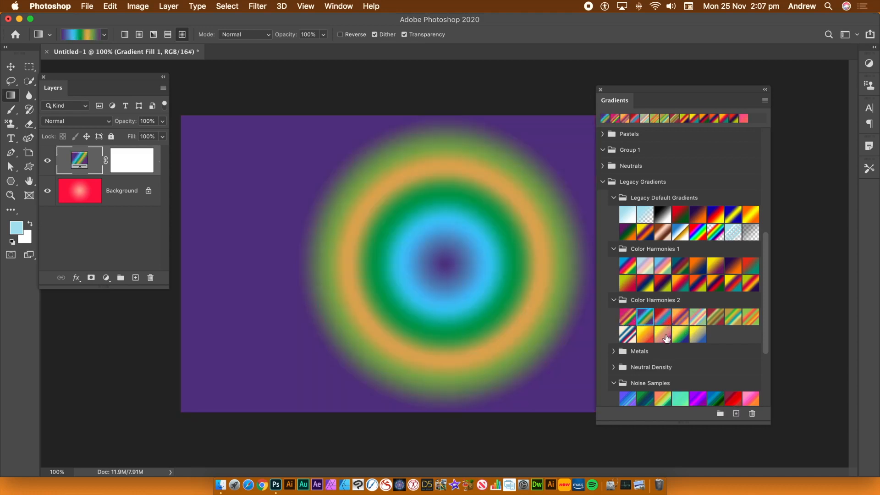
# Step: Try the first four second-row gradients of Color Harmonies 2 on the fill layer, followed by the group's very first gradient
pyautogui.click(664, 336)
pyautogui.click(683, 334)
pyautogui.click(649, 336)
pyautogui.click(627, 334)
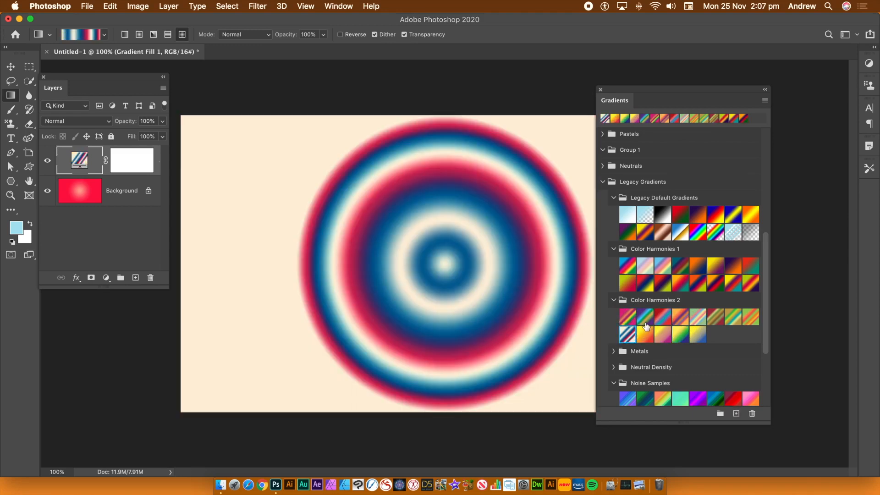
pyautogui.click(634, 321)
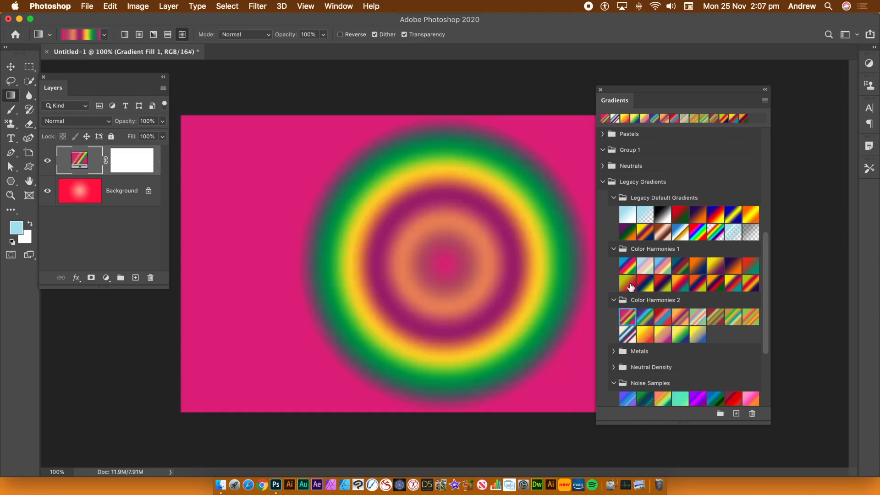
# Step: Try the first second-row gradient and the first five first-row gradients of Color Harmonies 1 on the fill layer
pyautogui.click(631, 286)
pyautogui.click(623, 267)
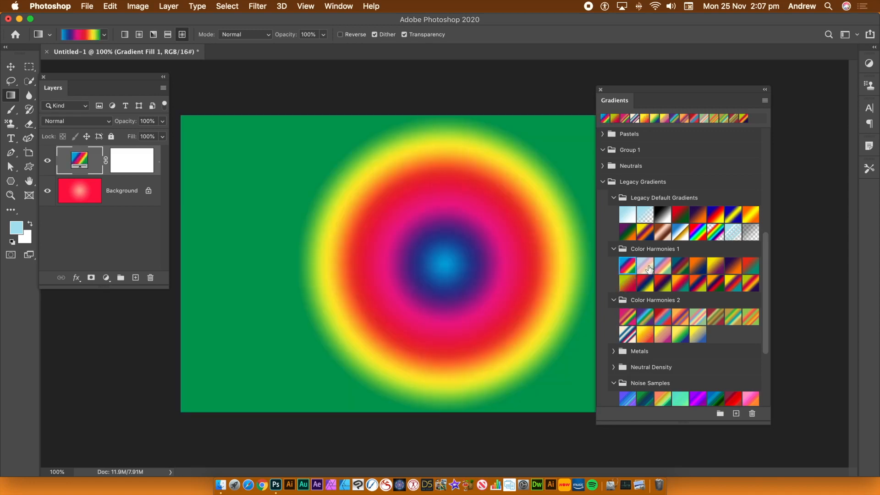
pyautogui.click(647, 266)
pyautogui.click(666, 268)
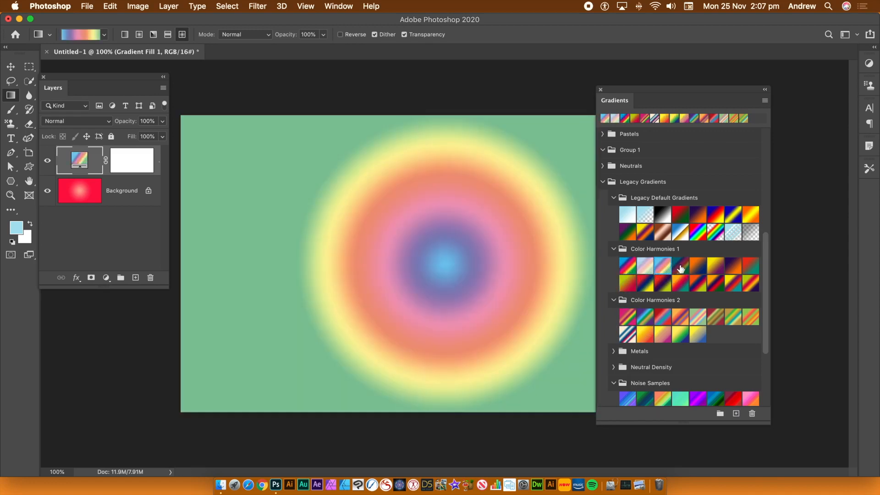
pyautogui.click(685, 267)
pyautogui.click(702, 264)
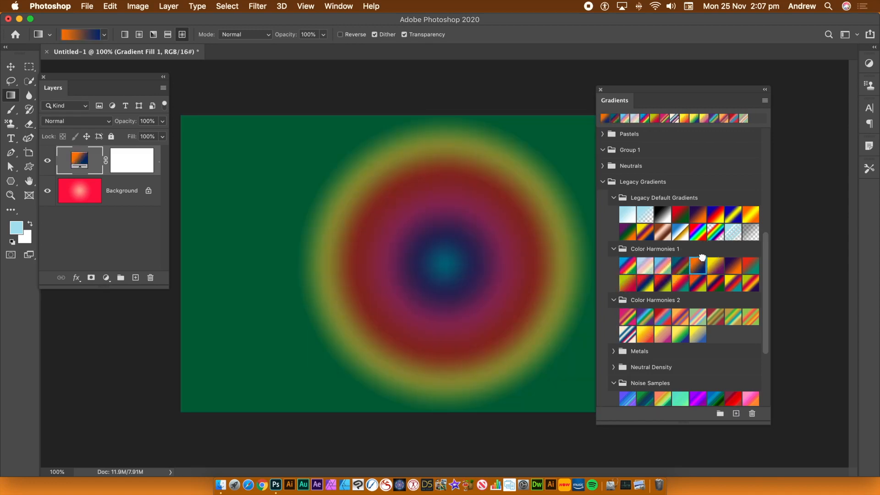
# Step: Try the fifth second-row gradient of Legacy Default Gradients on the fill layer, and settle on the fourth, the blue-white-gold one
pyautogui.click(689, 234)
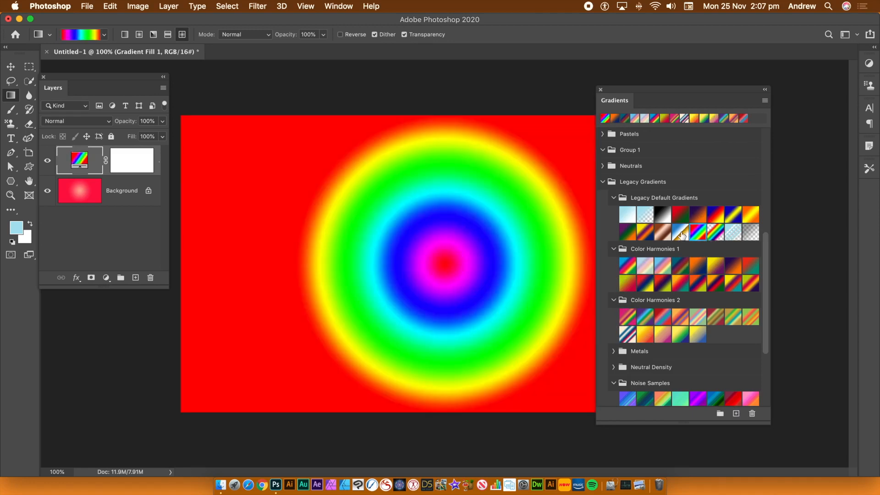
pyautogui.click(682, 235)
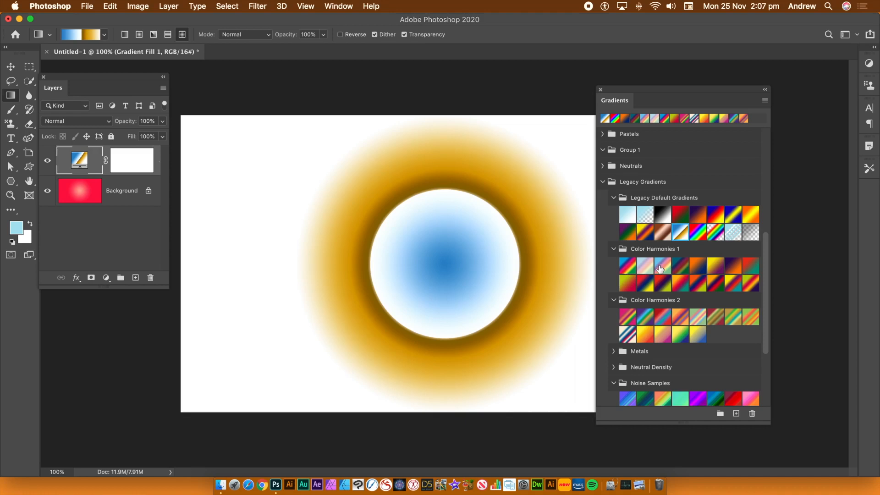
# Step: Add three gradient fill layers using the first Color Harmonies 1, the third Noise Samples and the last Color Harmonies 2 gradients
pyautogui.moveTo(627, 267); pyautogui.dragTo(418, 259)
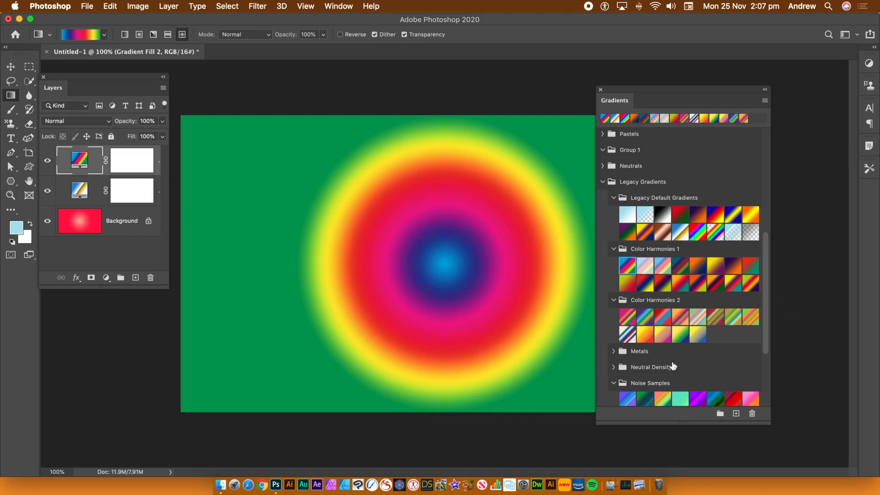
pyautogui.click(663, 397)
pyautogui.moveTo(663, 397); pyautogui.dragTo(442, 253)
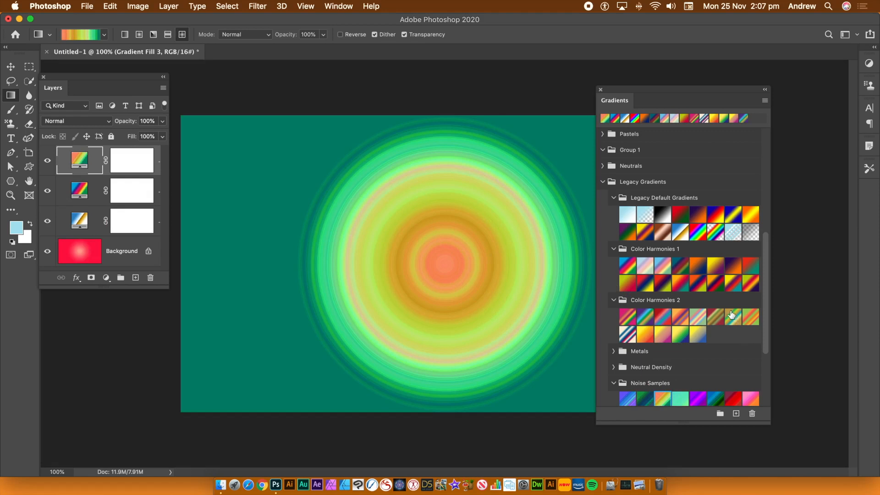
pyautogui.moveTo(704, 339); pyautogui.dragTo(441, 260)
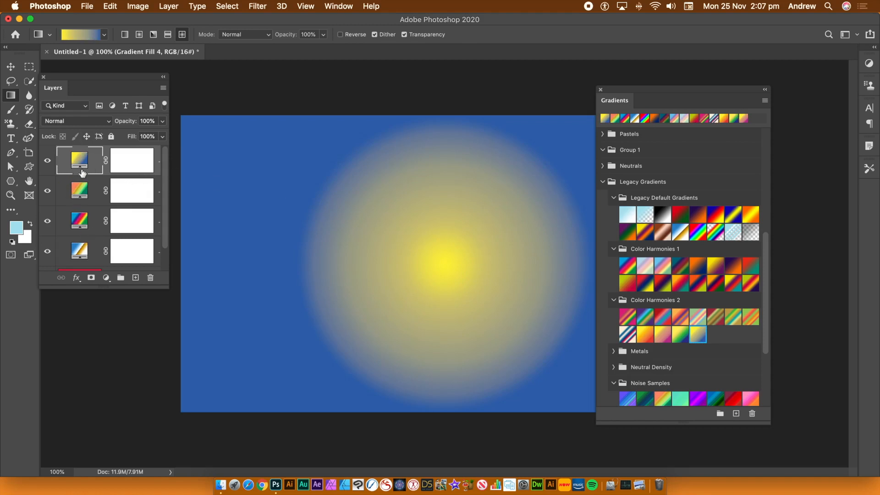
# Step: Set the blend mode of the yellow-blue fill layer and the noise gradient fill layer below it to Difference
pyautogui.click(65, 126)
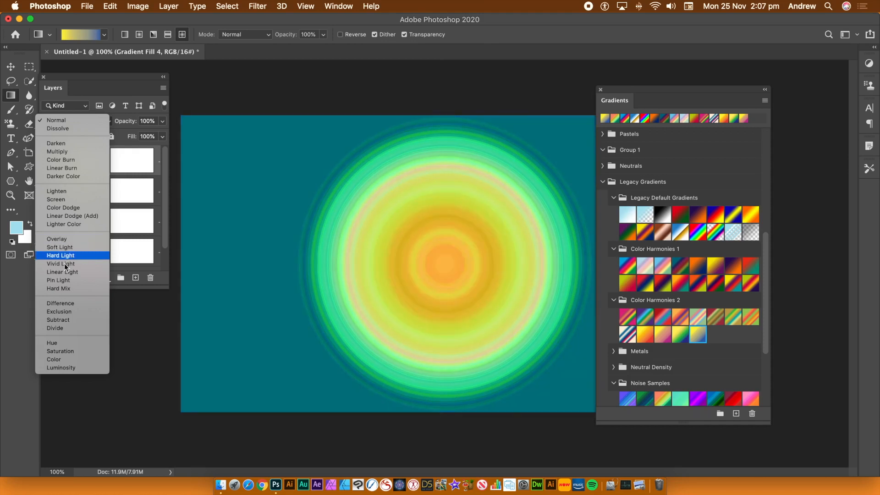
pyautogui.click(73, 304)
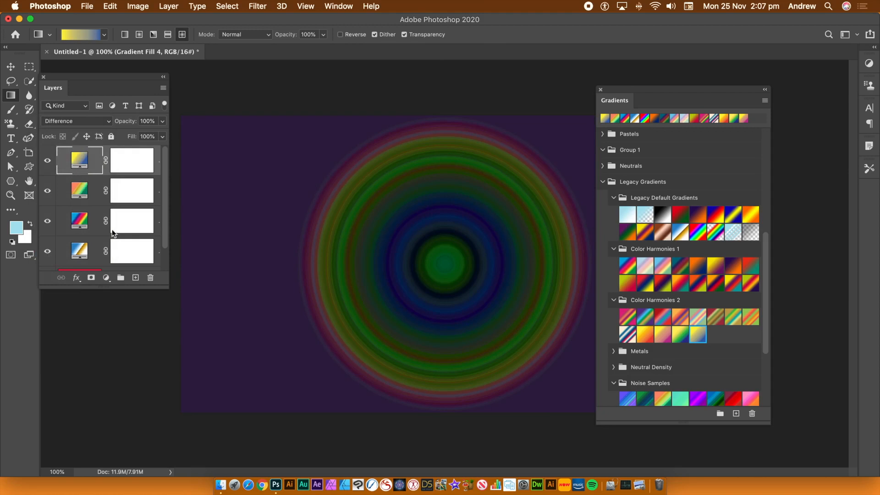
pyautogui.click(79, 193)
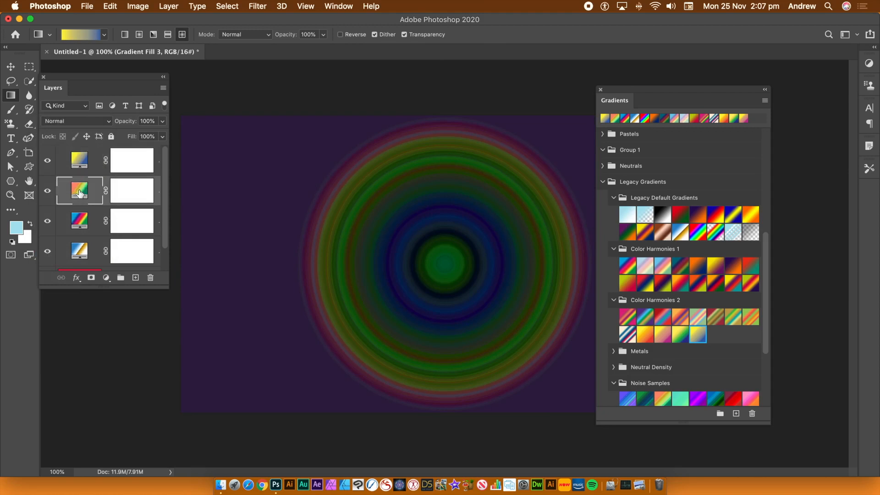
pyautogui.click(75, 122)
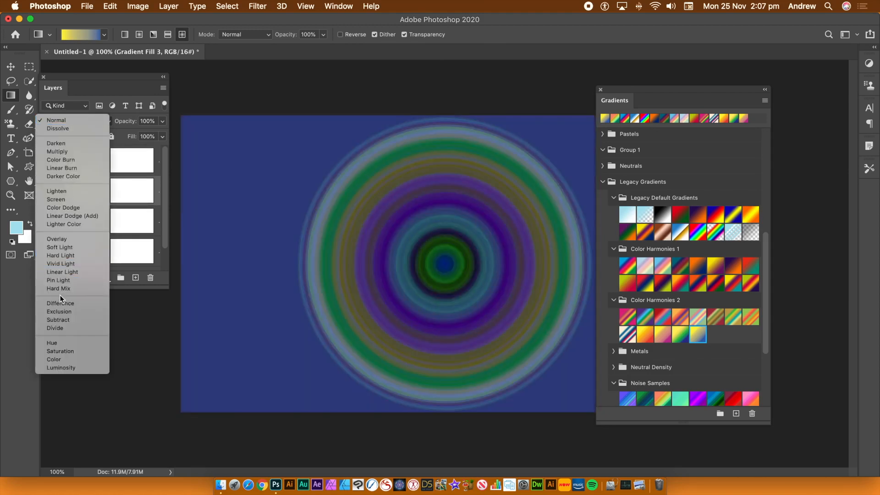
pyautogui.click(63, 302)
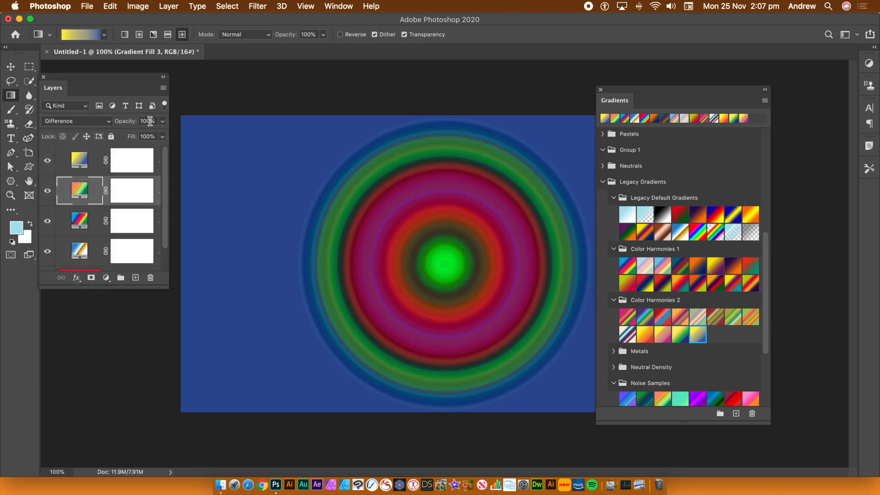
# Step: Set the blend mode of the multicolour Color Harmonies 1 fill layer and the blue-gold fill layer to Difference
pyautogui.click(90, 215)
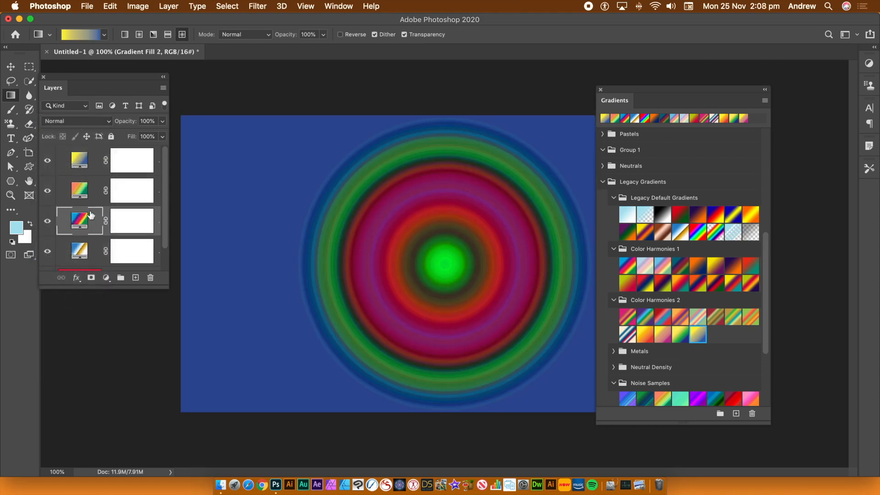
pyautogui.click(72, 120)
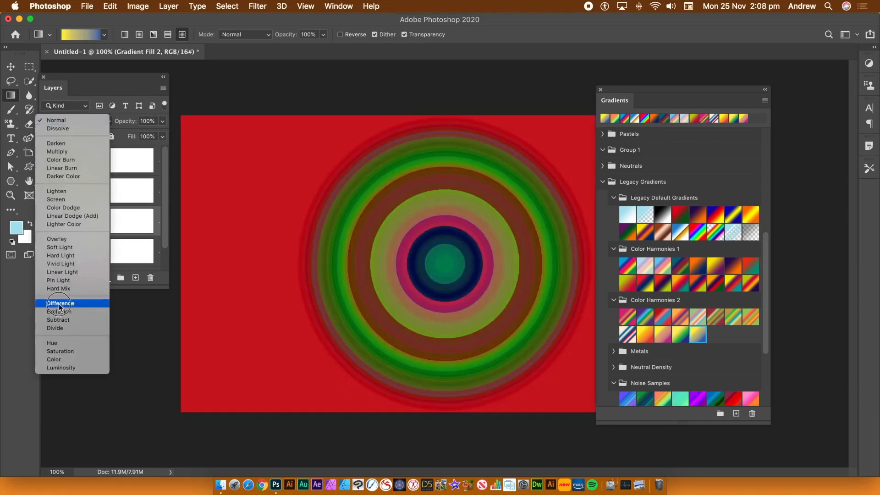
pyautogui.click(59, 303)
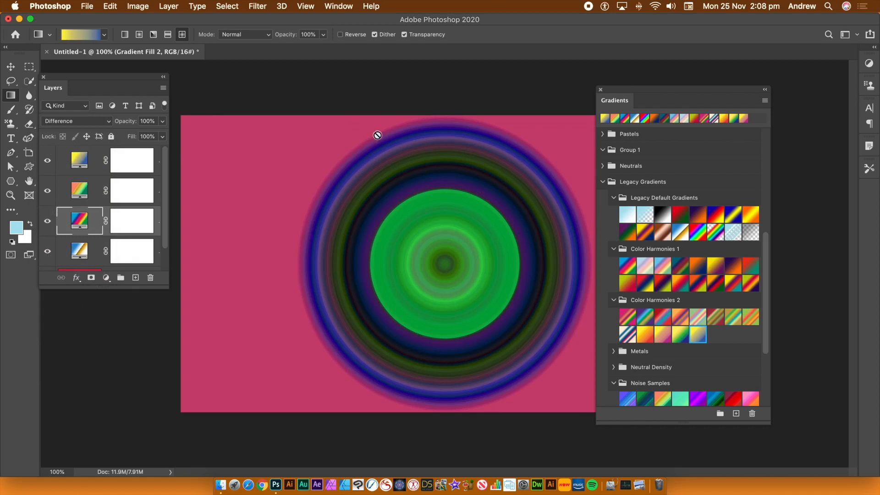
pyautogui.click(80, 255)
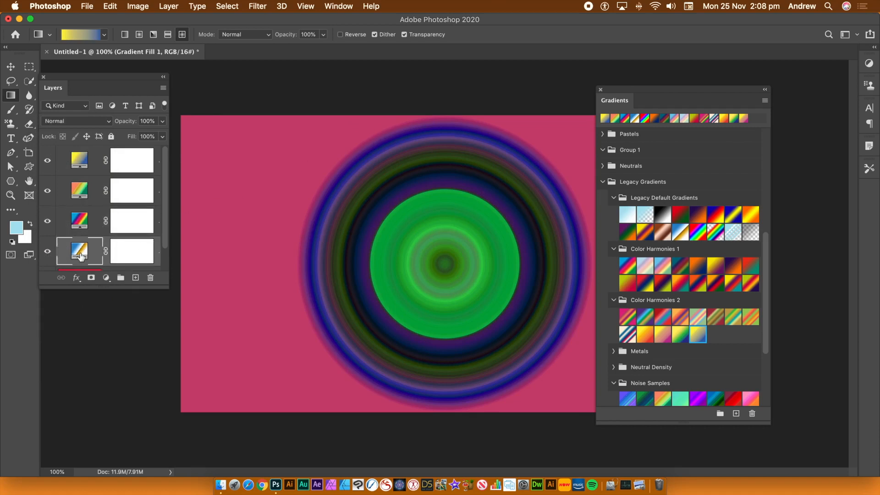
pyautogui.click(69, 122)
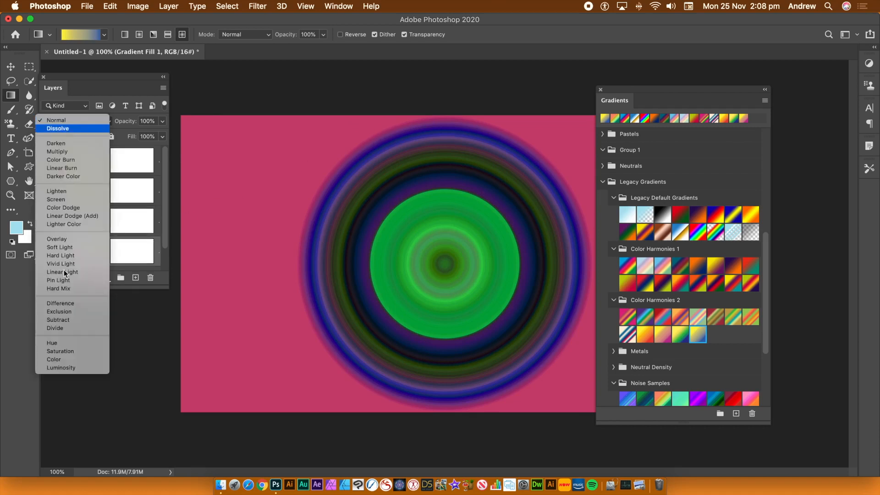
pyautogui.click(64, 303)
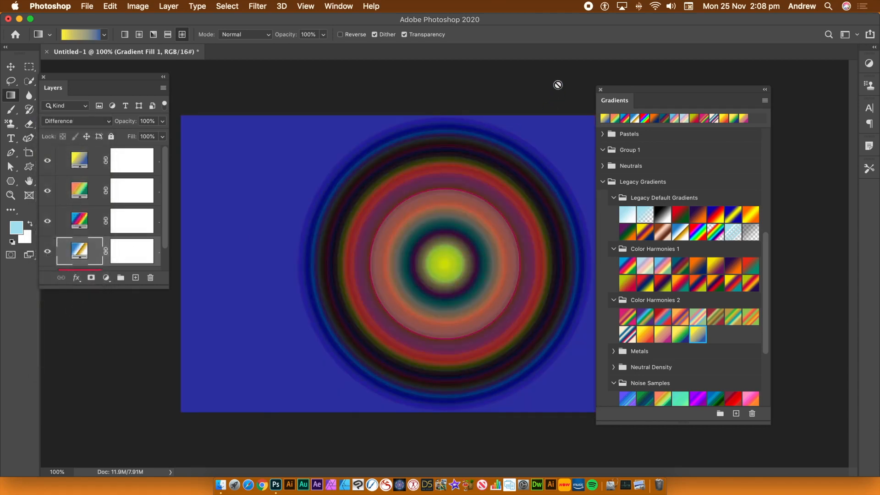
# Step: Flatten the image and add the copper-brown gradient from Legacy Default Gradients to the canvas as a new fill layer
pyautogui.click(168, 6)
pyautogui.click(177, 432)
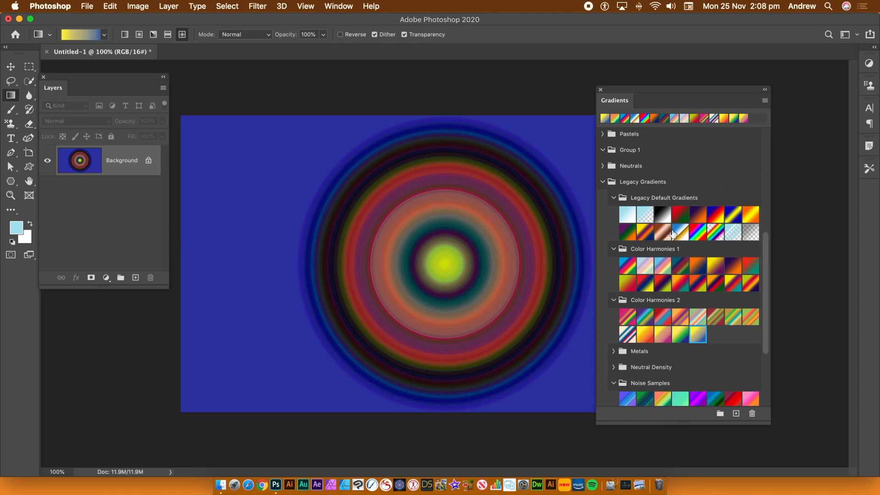
pyautogui.moveTo(664, 234); pyautogui.dragTo(454, 235)
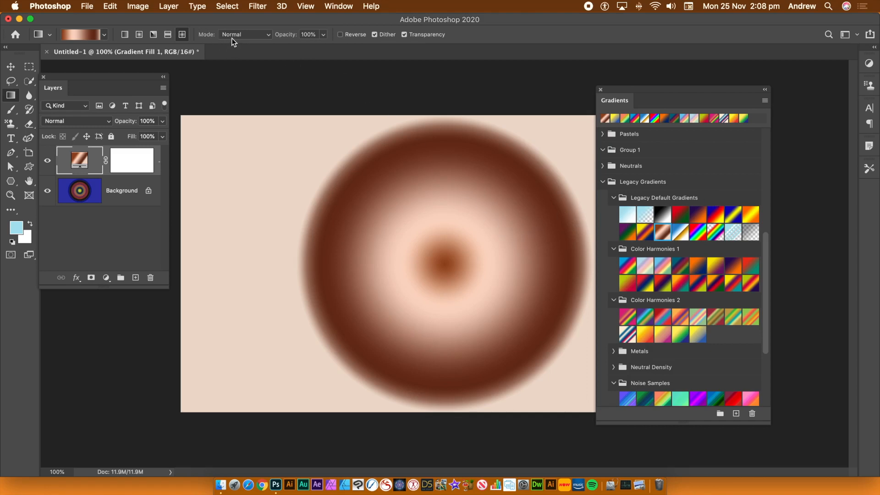
# Step: Open the layer content options of the copper-brown gradient fill and view the preset groups offered for its gradient
pyautogui.click(168, 7)
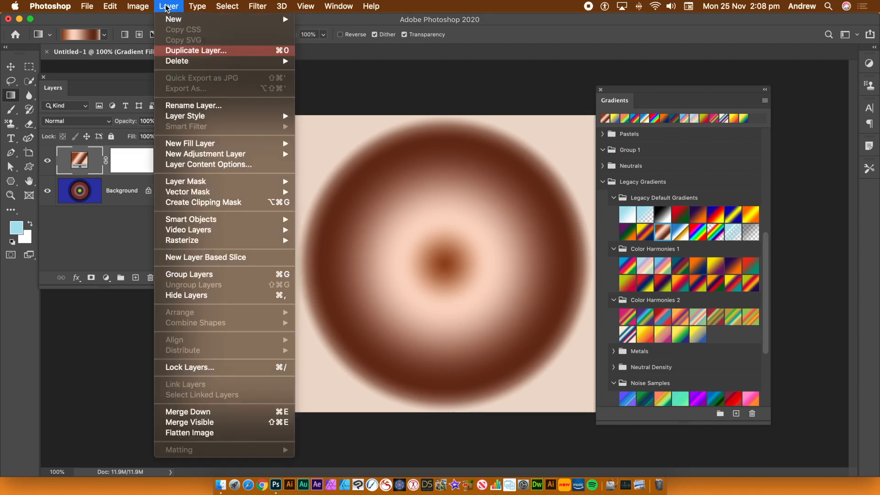
pyautogui.click(215, 165)
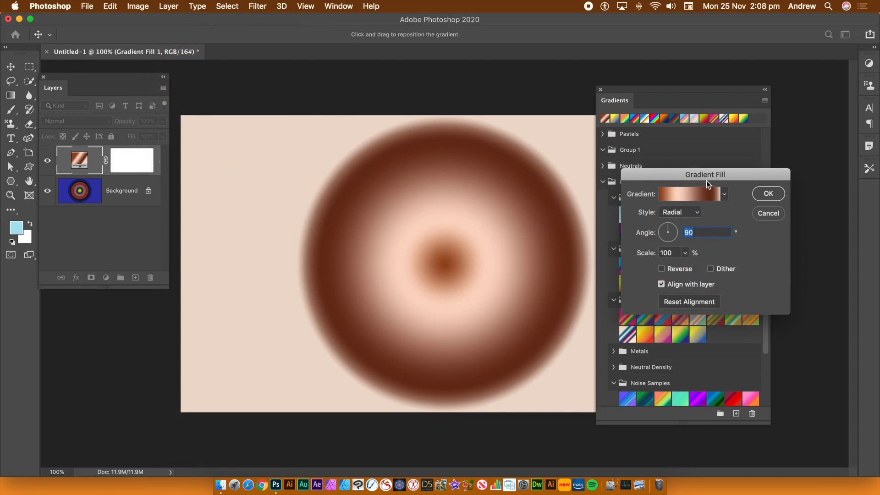
pyautogui.moveTo(702, 172); pyautogui.dragTo(543, 128)
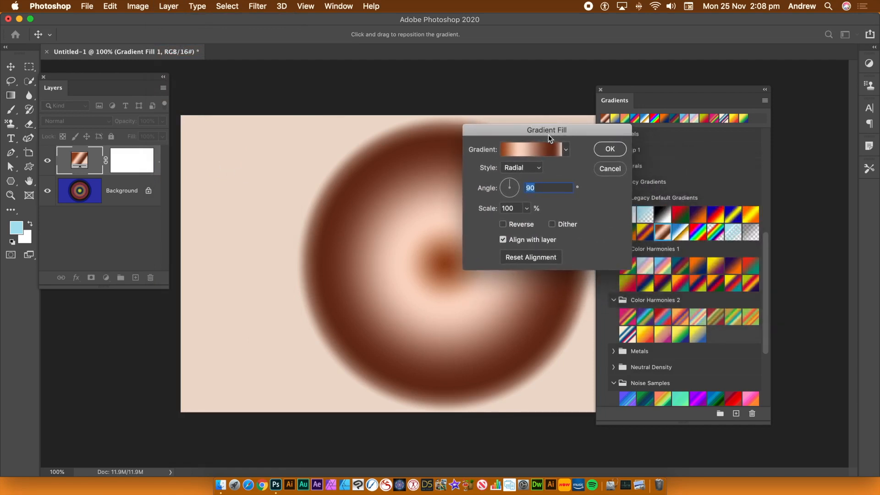
pyautogui.click(566, 150)
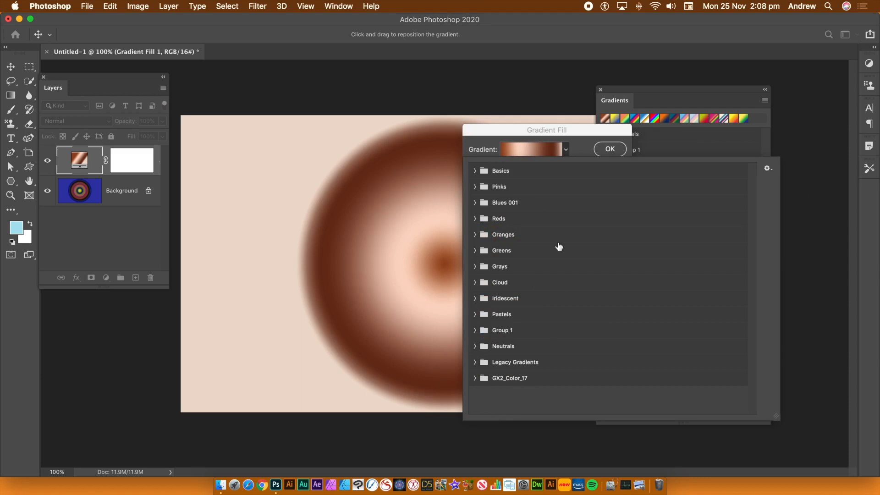
pyautogui.click(530, 128)
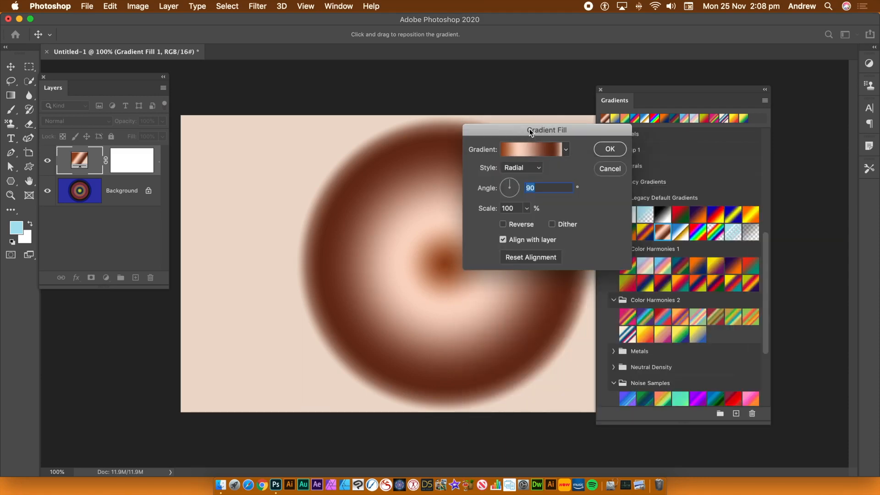
# Step: Preview the Angle style on the copper-brown gradient fill, and set it to Reflected with an angle of about -32 degrees
pyautogui.click(539, 167)
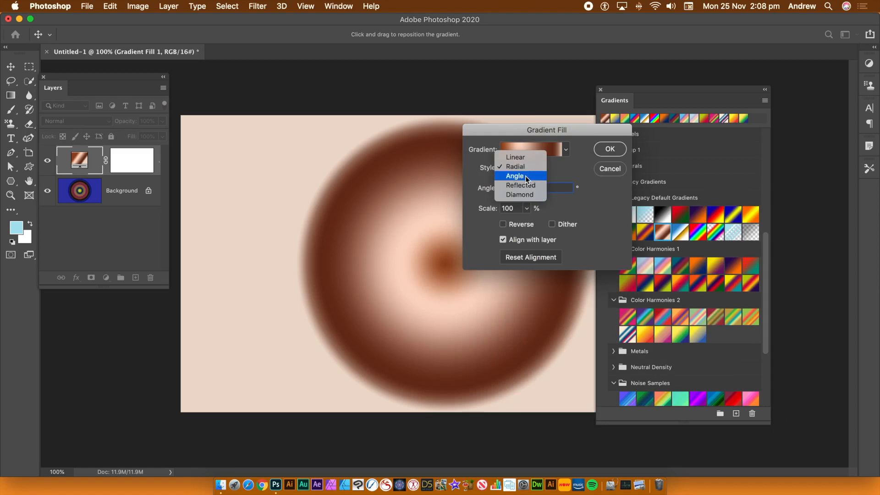
pyautogui.click(525, 176)
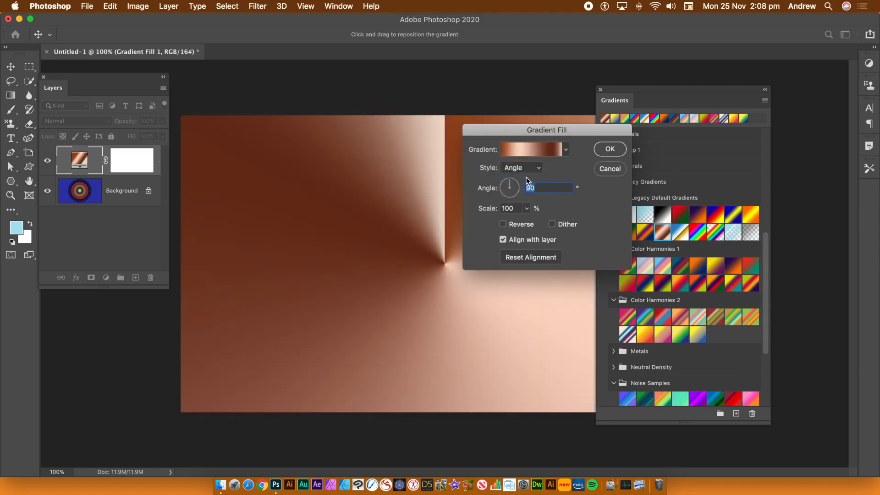
pyautogui.click(540, 167)
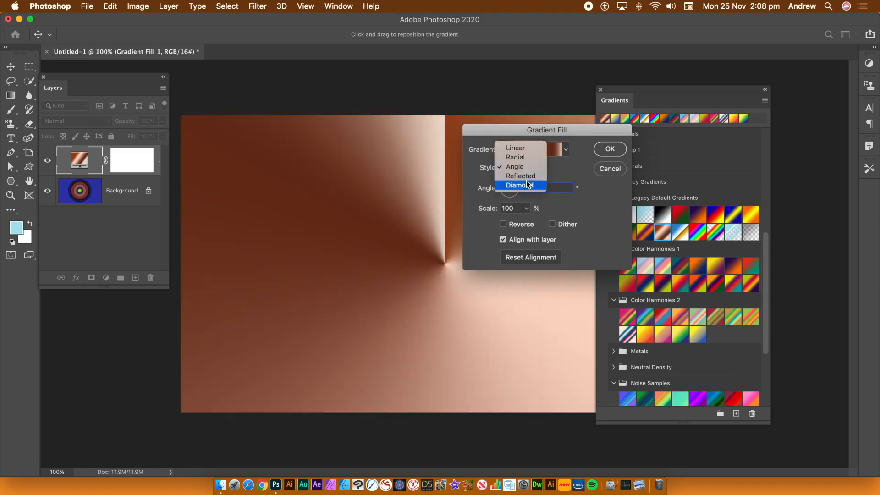
pyautogui.click(527, 177)
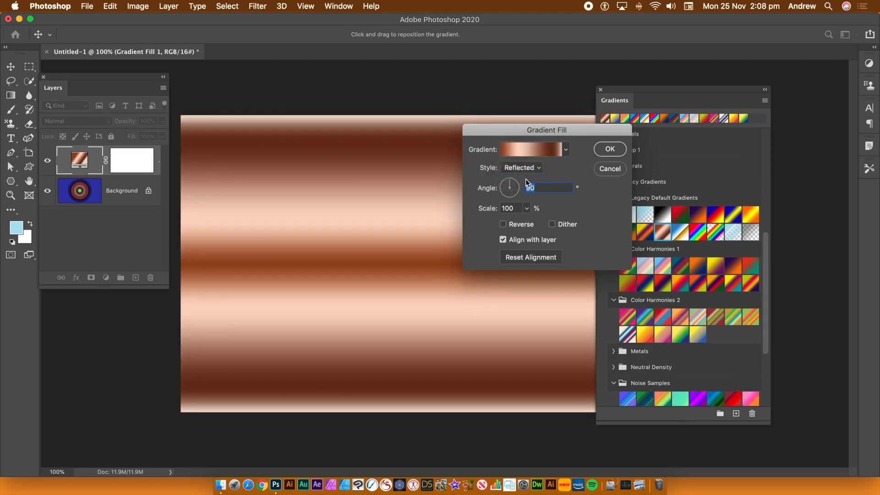
pyautogui.moveTo(512, 182); pyautogui.dragTo(531, 196)
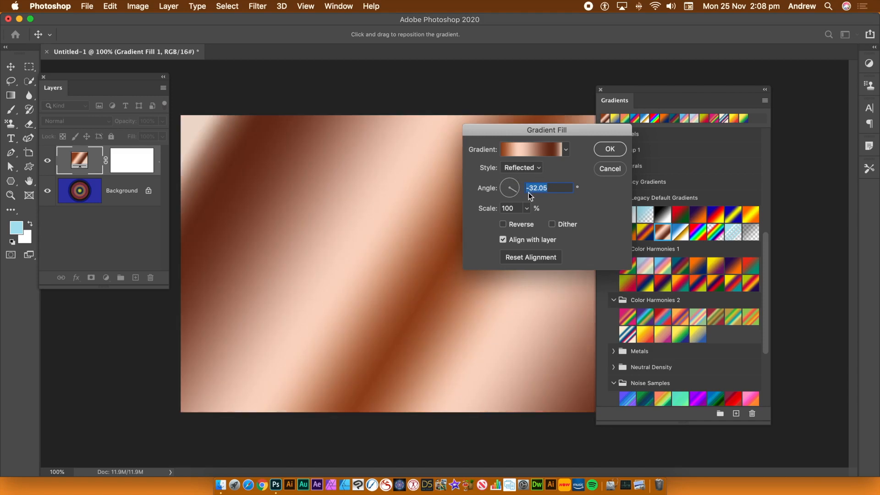
pyautogui.click(615, 153)
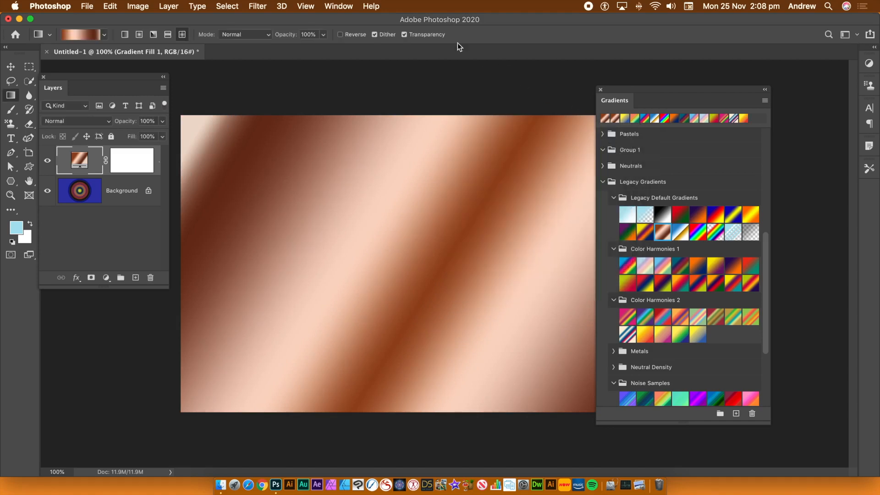
pyautogui.doubleClick(79, 162)
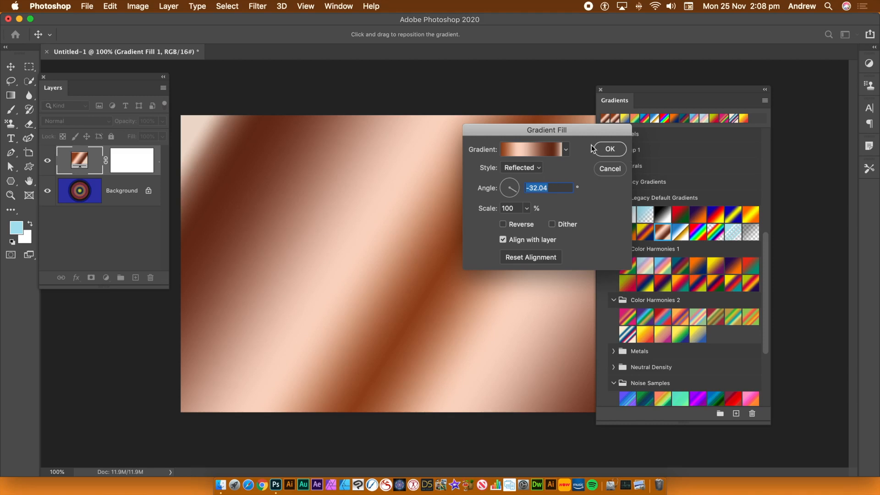
pyautogui.moveTo(566, 132); pyautogui.dragTo(331, 133)
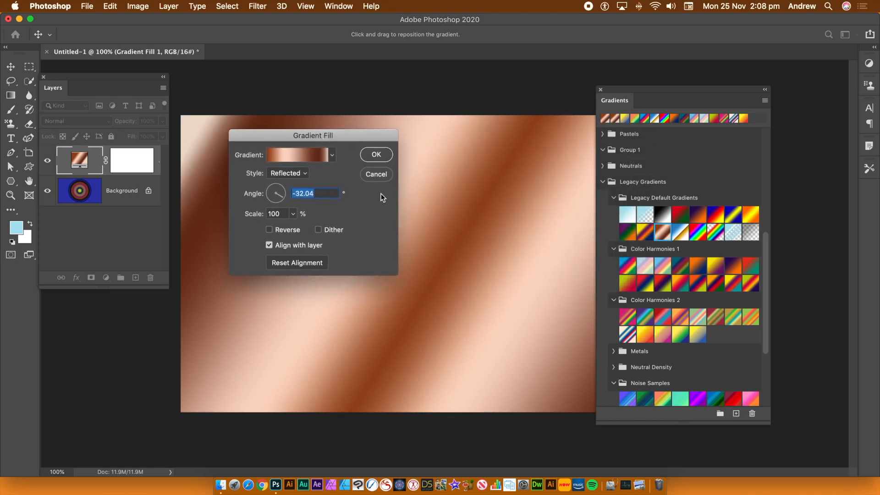
pyautogui.click(375, 174)
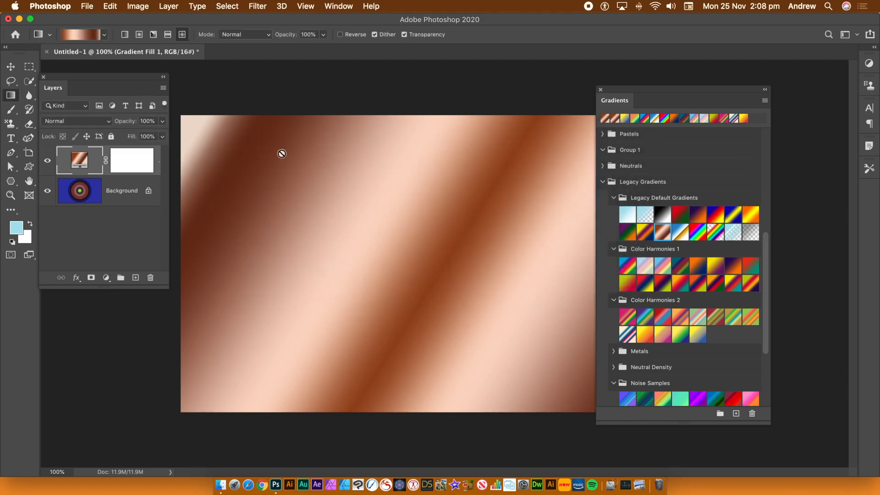
# Step: Apply the orange-red-teal Color Harmonies 1 gradient to the fill layer and replace it with the yellow-pink preset from Oranges
pyautogui.click(666, 289)
pyautogui.click(684, 289)
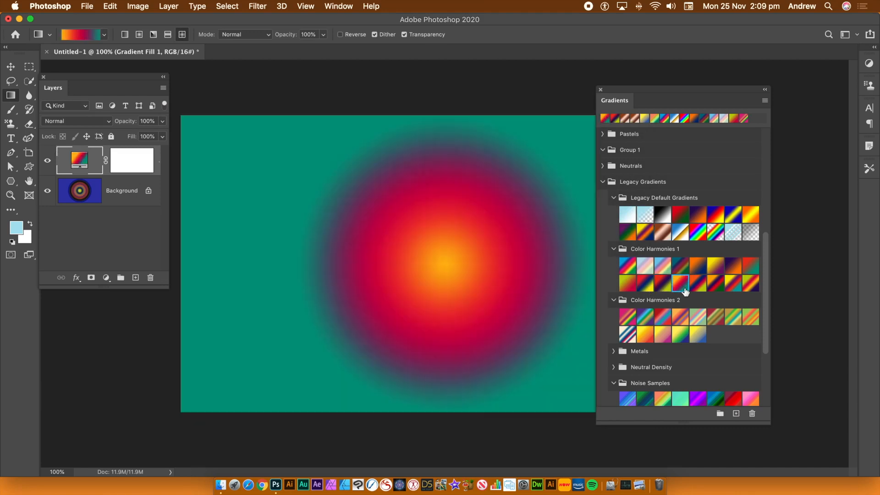
pyautogui.doubleClick(81, 162)
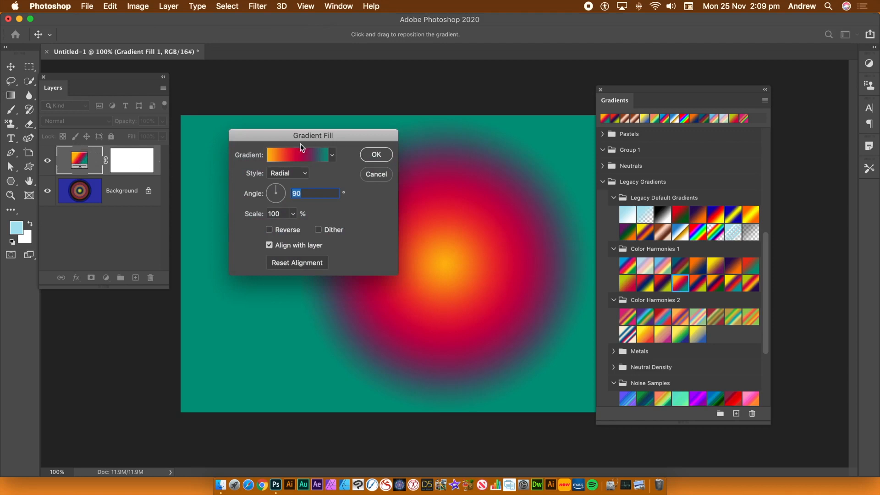
pyautogui.click(332, 157)
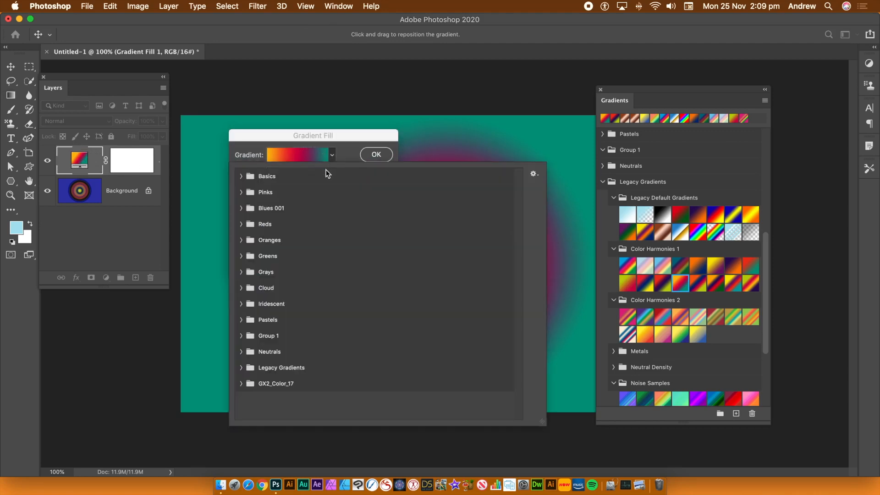
pyautogui.click(242, 240)
pyautogui.click(290, 256)
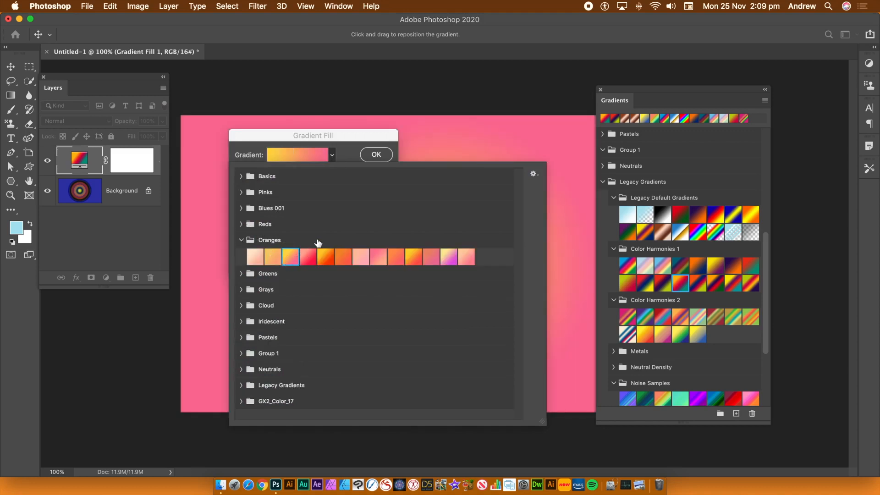
pyautogui.click(329, 137)
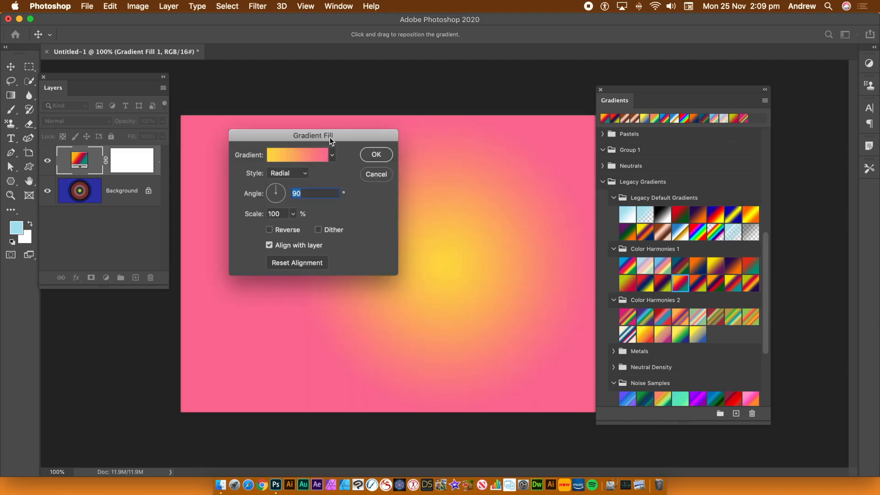
pyautogui.click(376, 155)
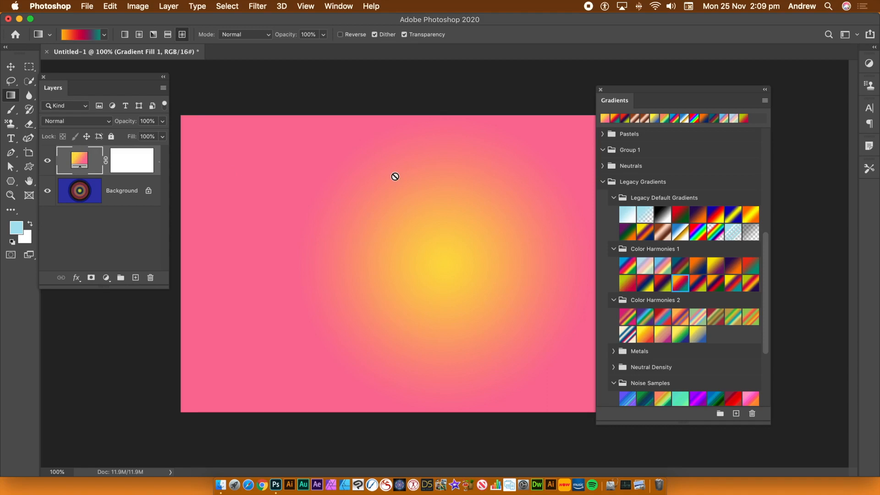
# Step: Change the fill layer's gradient to the orange-red-purple preset from the Reds group
pyautogui.doubleClick(80, 160)
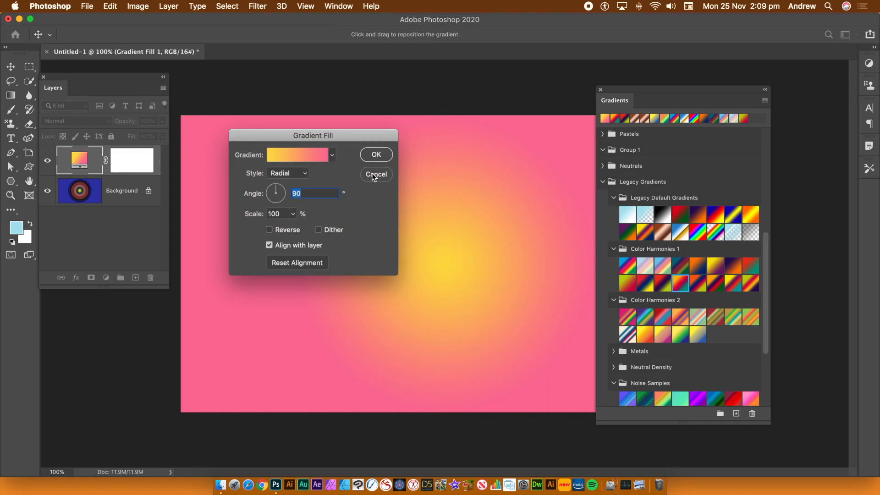
pyautogui.click(331, 157)
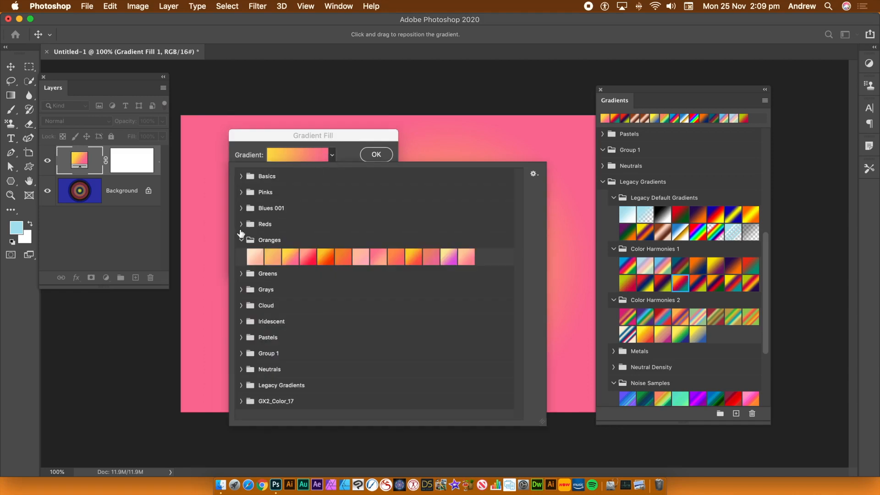
pyautogui.click(241, 224)
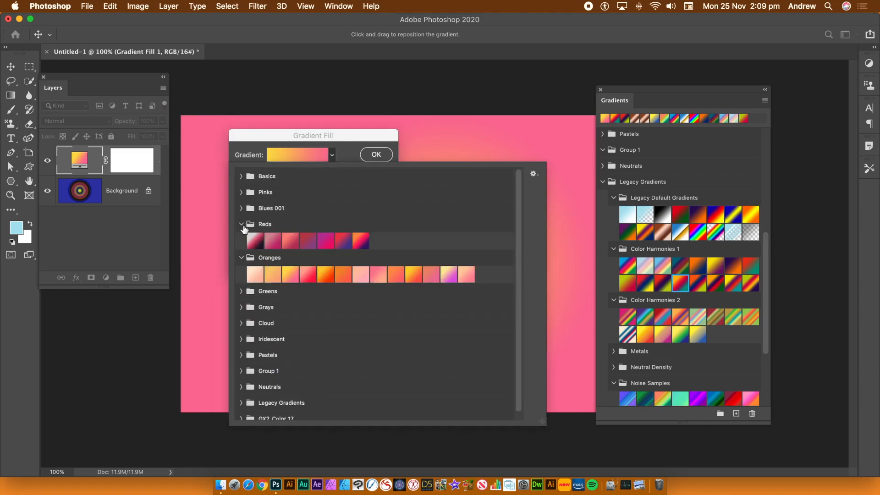
pyautogui.click(358, 242)
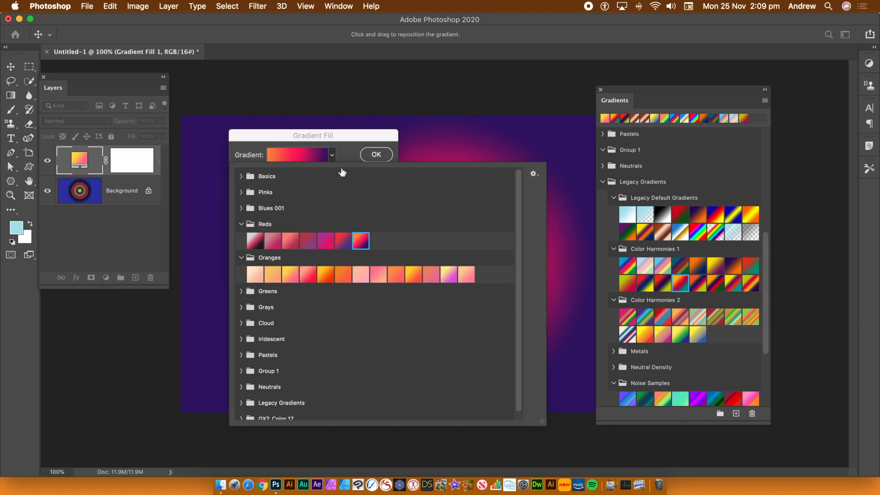
pyautogui.click(333, 153)
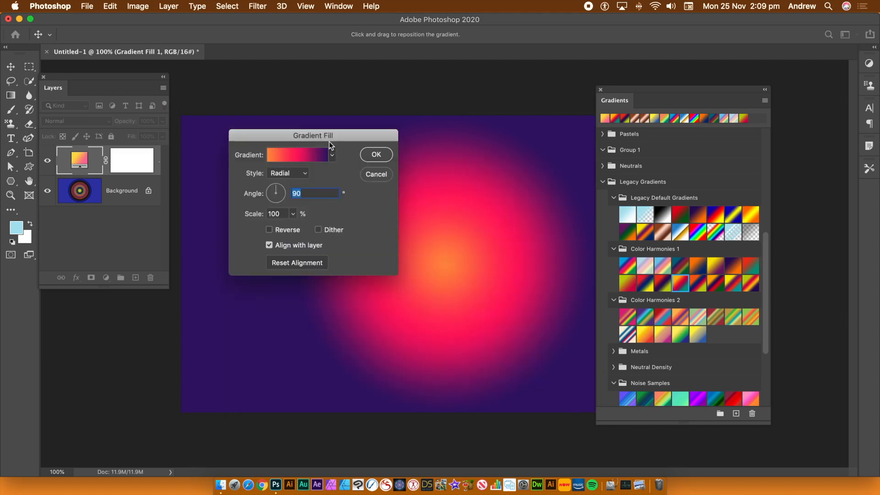
pyautogui.click(375, 155)
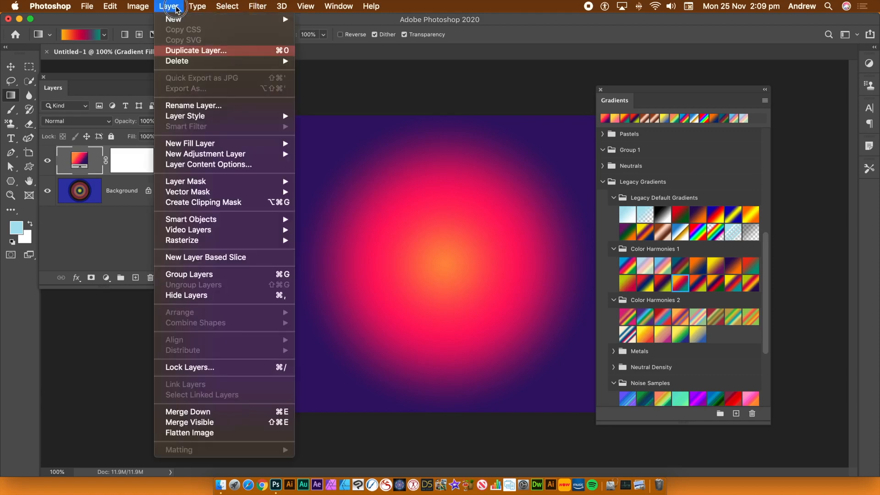
# Step: Flatten the image and draw three diamond gradients across the canvas with the grey-pink-black preset from Reds
pyautogui.click(186, 432)
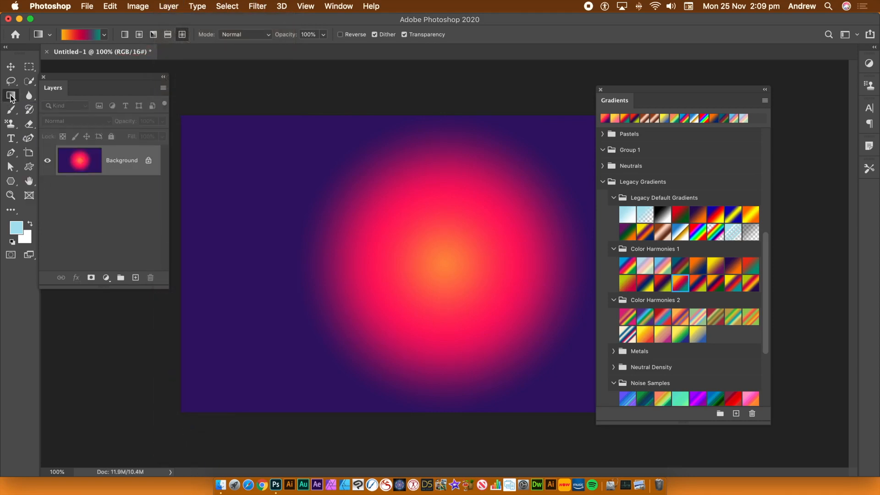
pyautogui.click(105, 36)
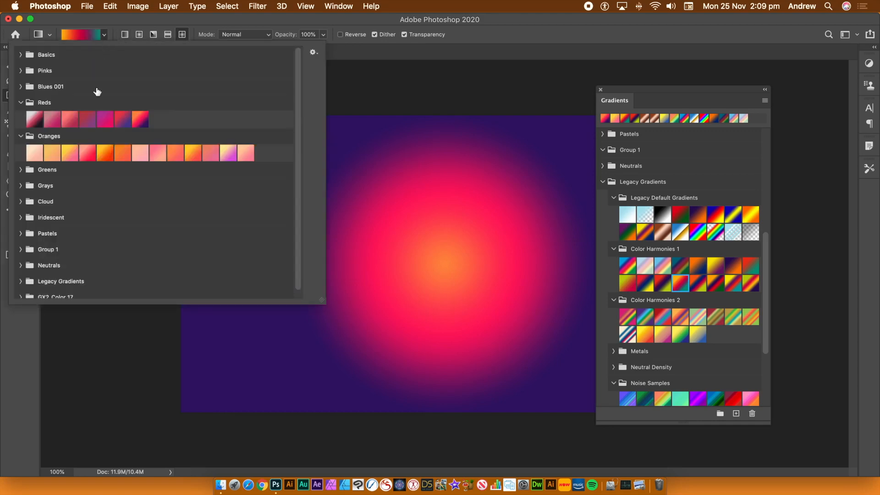
pyautogui.click(34, 123)
pyautogui.click(270, 22)
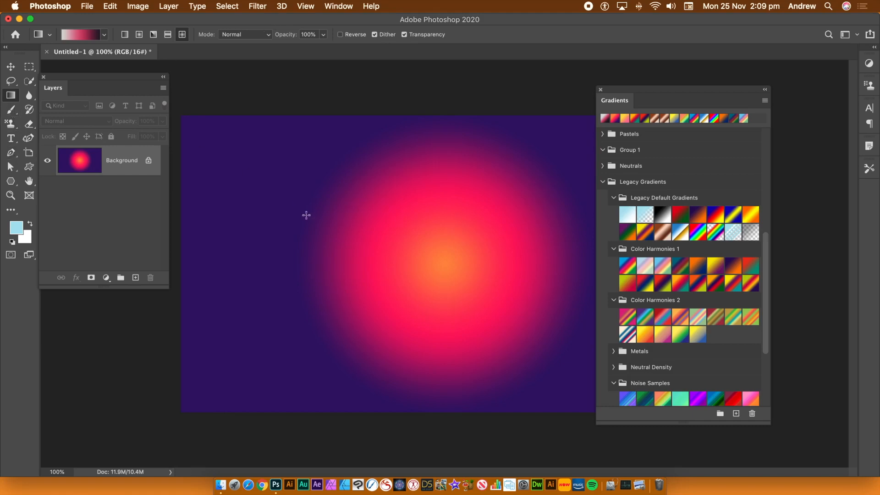
pyautogui.moveTo(272, 196); pyautogui.dragTo(483, 259)
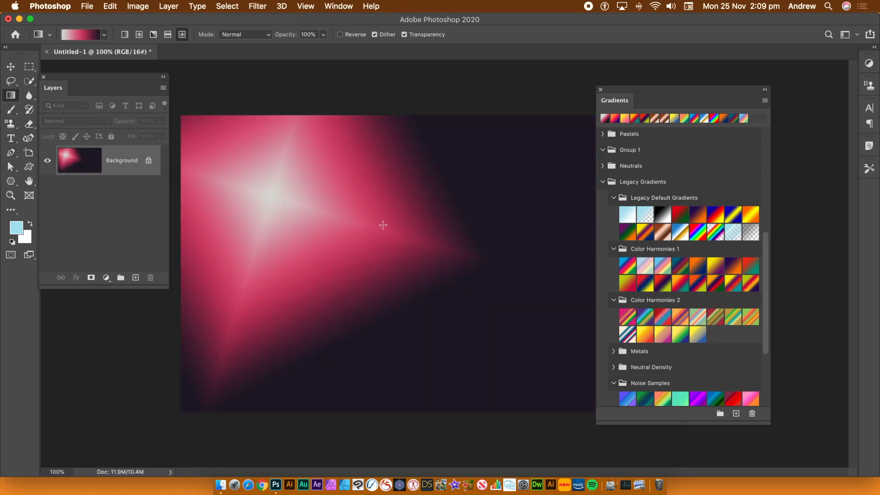
pyautogui.moveTo(362, 244); pyautogui.dragTo(524, 423)
pyautogui.moveTo(441, 173); pyautogui.dragTo(249, 352)
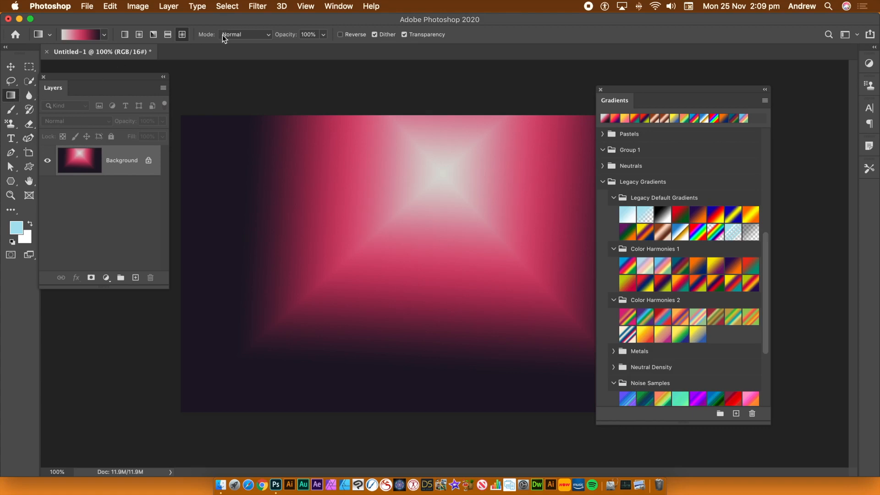
# Step: Unlock the Background to turn it into a regular layer
pyautogui.click(168, 6)
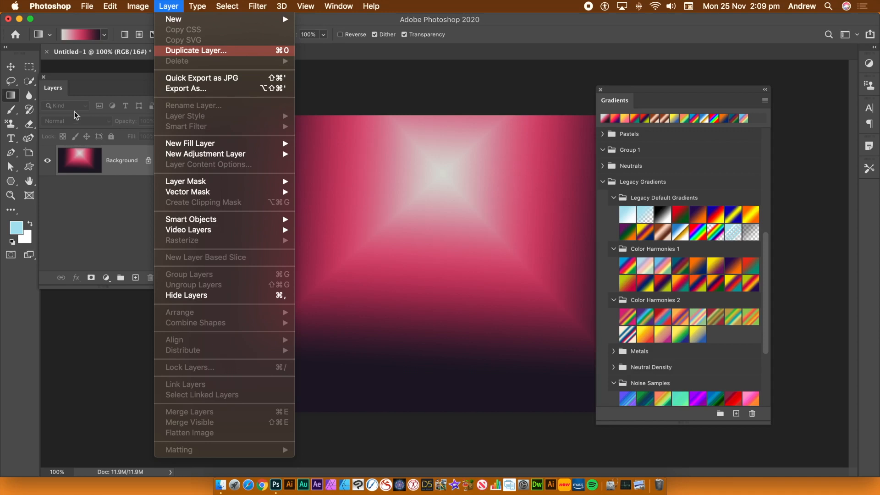
pyautogui.click(91, 219)
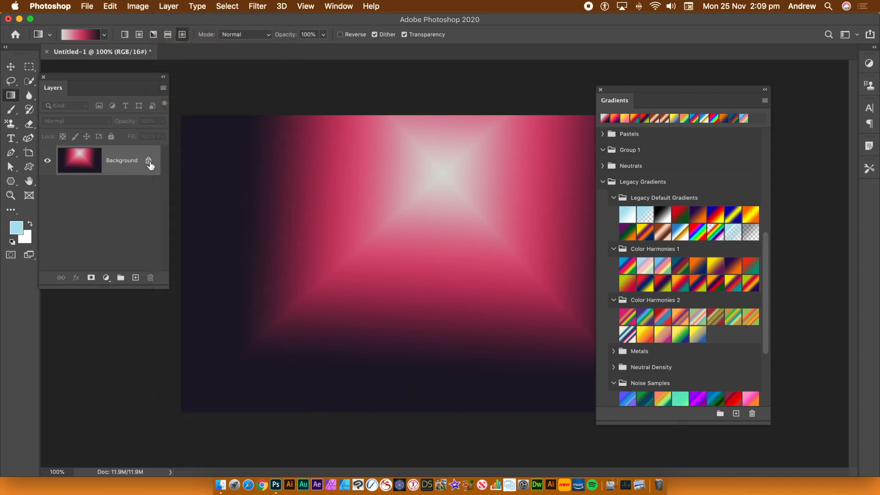
pyautogui.click(149, 161)
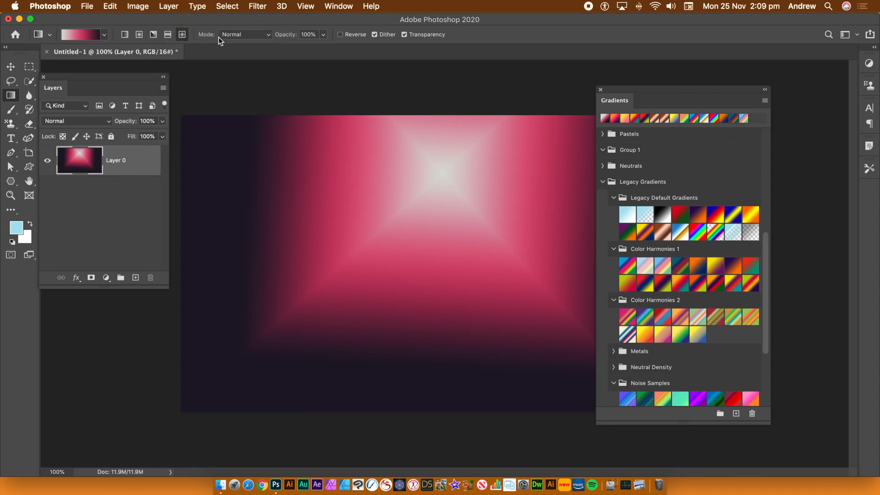
# Step: Add a radial yellow-to-red Gradient Overlay style to Layer 0, viewing the preset groups offered for the overlay's gradient
pyautogui.click(172, 7)
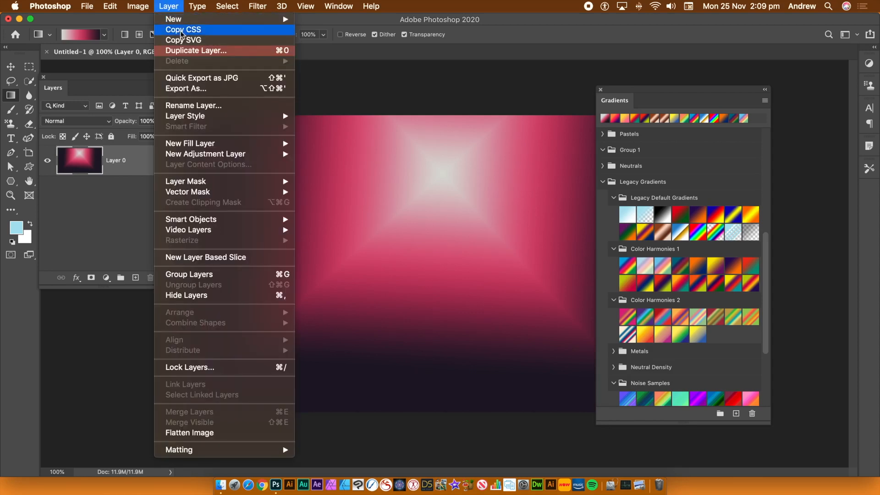
pyautogui.moveTo(197, 120)
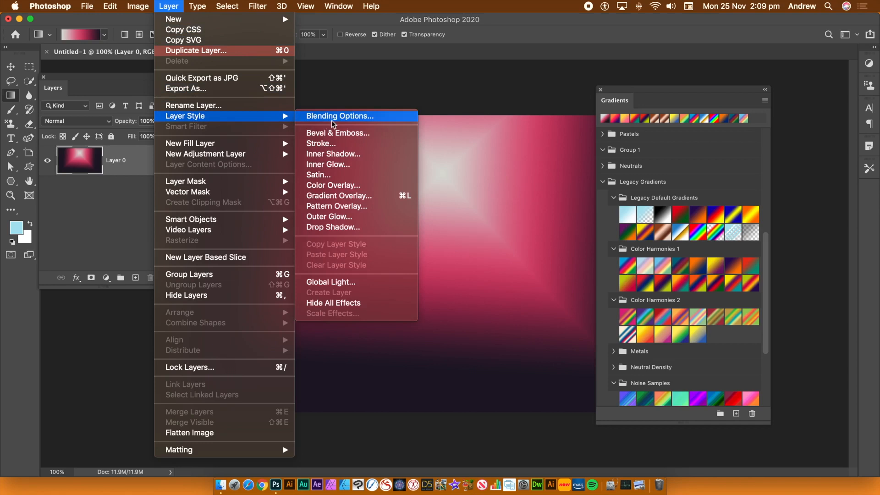
pyautogui.click(350, 197)
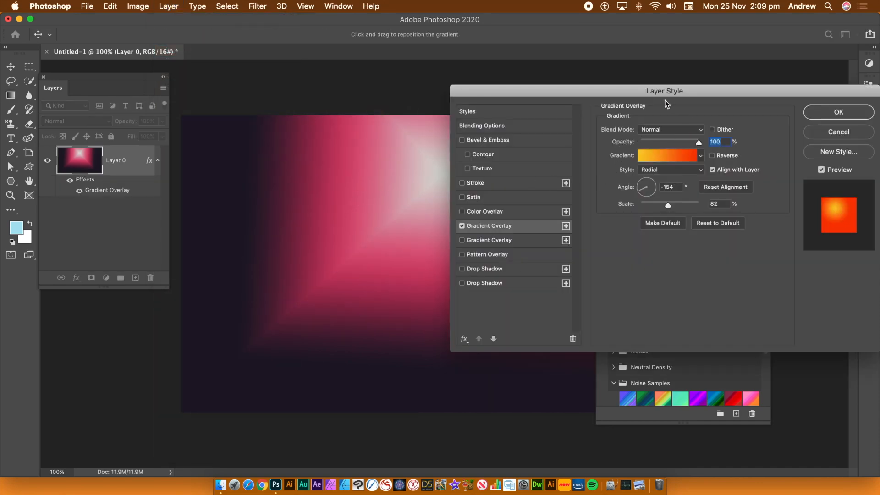
pyautogui.moveTo(655, 93); pyautogui.dragTo(492, 95)
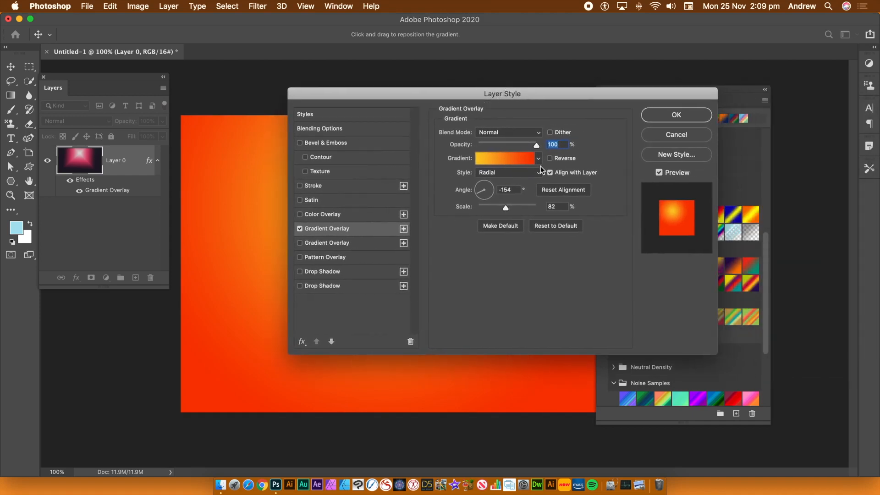
pyautogui.click(540, 161)
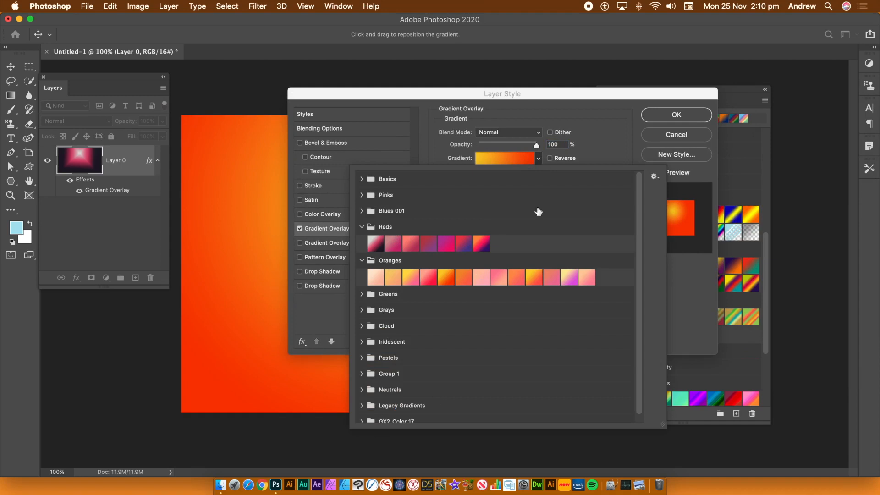
pyautogui.click(709, 173)
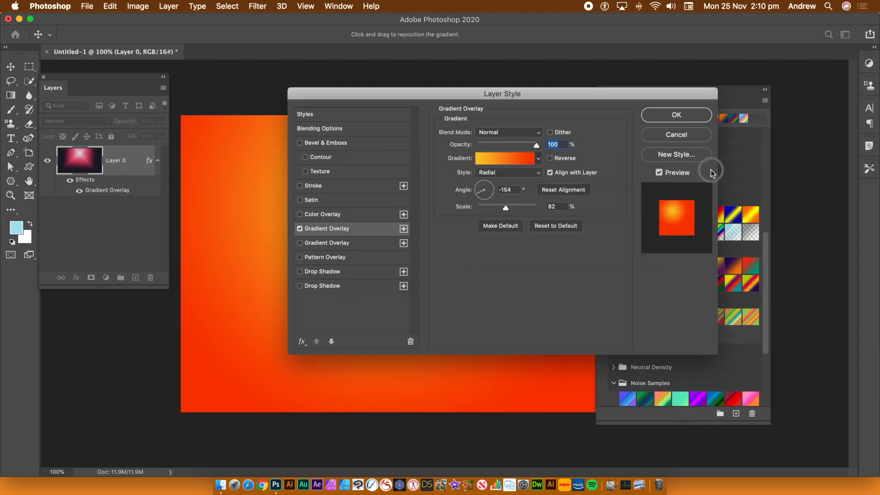
pyautogui.click(686, 116)
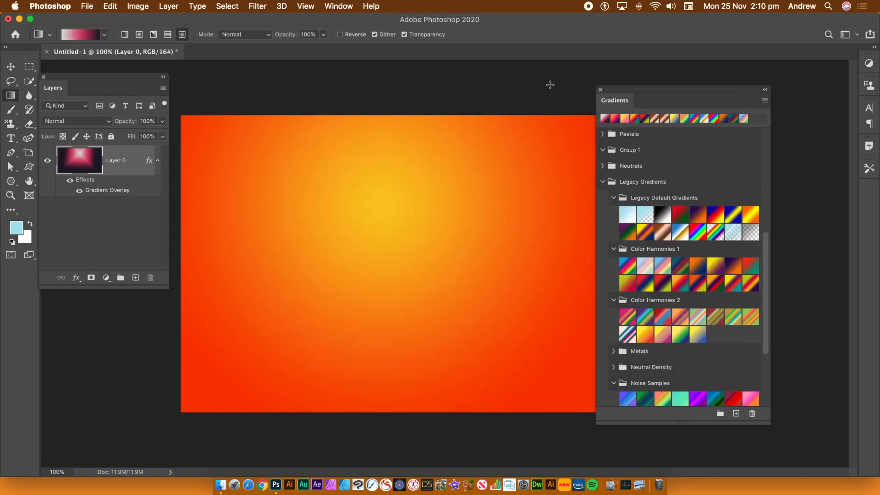
# Step: Undo the Gradient Overlay layer style on Layer 0
pyautogui.click(76, 163)
pyautogui.click(110, 5)
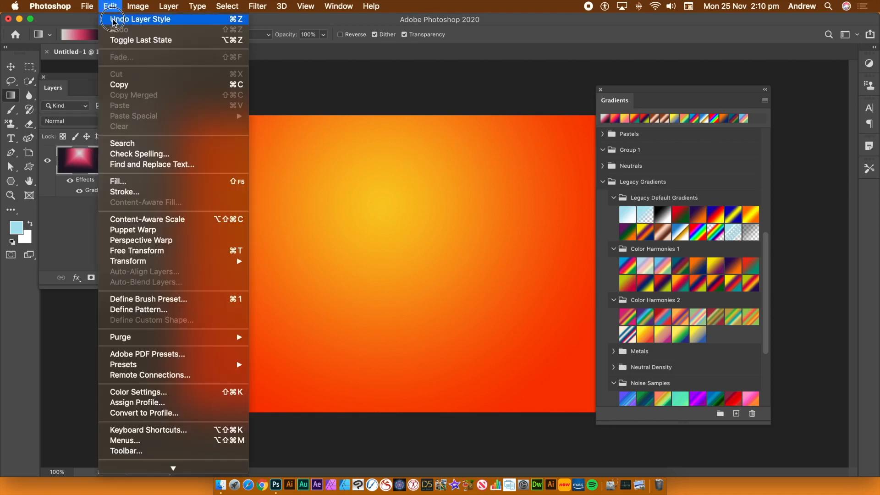
pyautogui.click(111, 7)
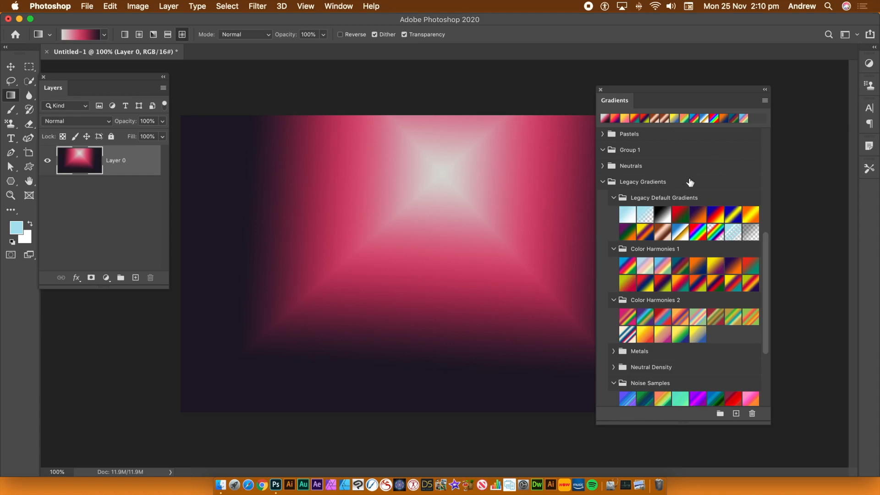
# Step: Set the preset gradient style to Linear Gradient and add a gradient fill layer with the rainbow spectrum preset from Legacy Default Gradients
pyautogui.click(765, 102)
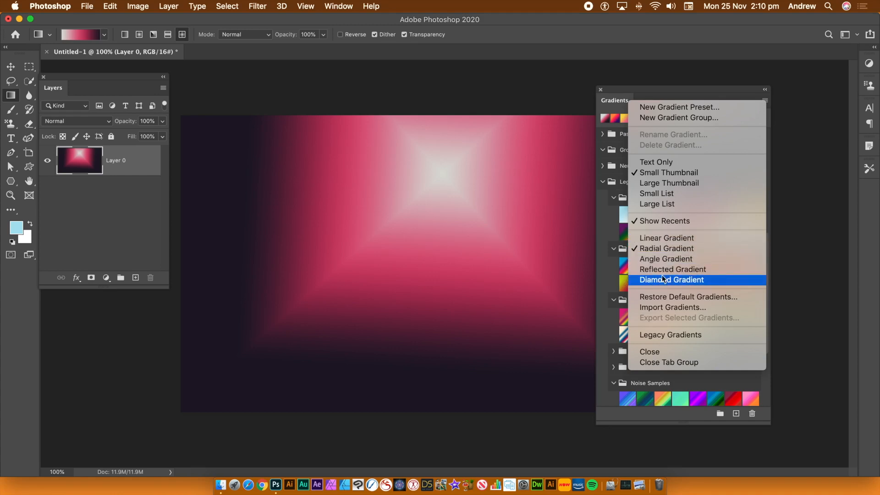
pyautogui.click(661, 238)
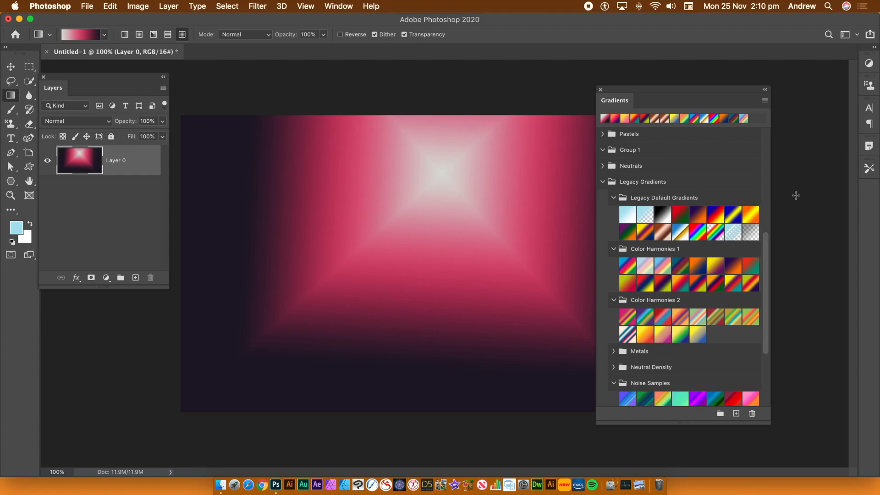
pyautogui.click(698, 235)
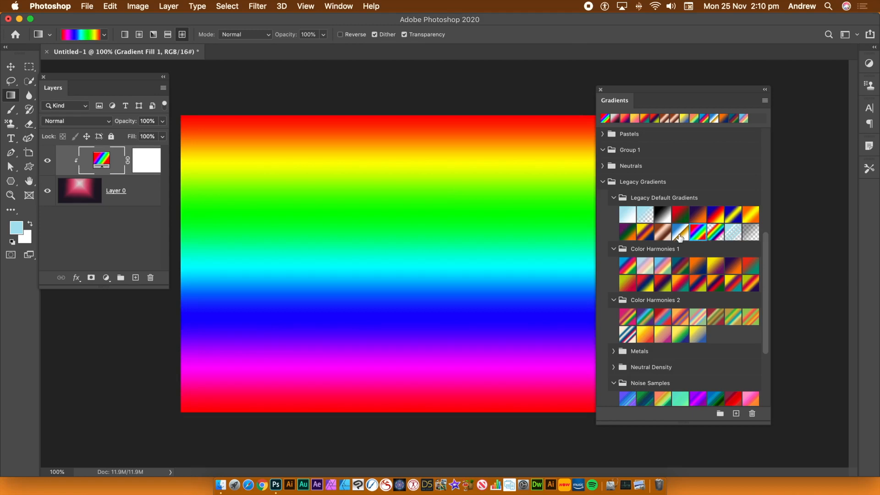
# Step: Try Legacy Default and Color Harmonies 1 presets on the linear gradient fill layer, ending with the blue-white-gold preset
pyautogui.click(679, 236)
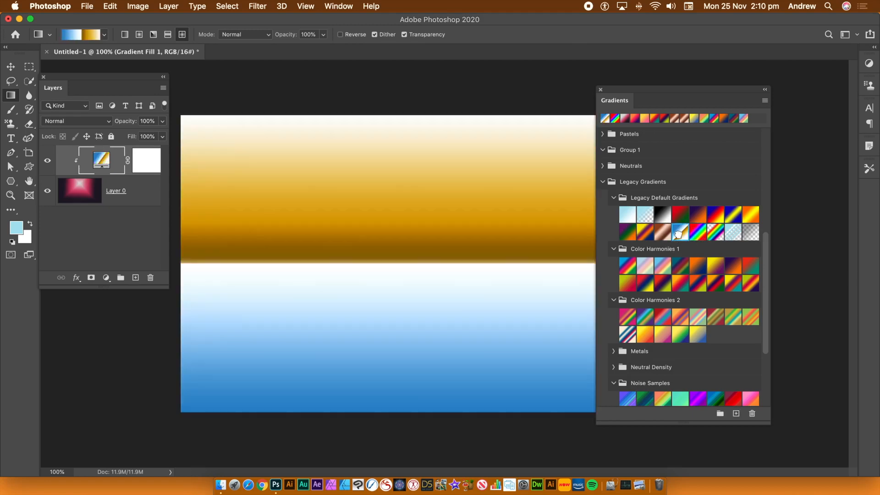
pyautogui.click(679, 267)
pyautogui.click(696, 284)
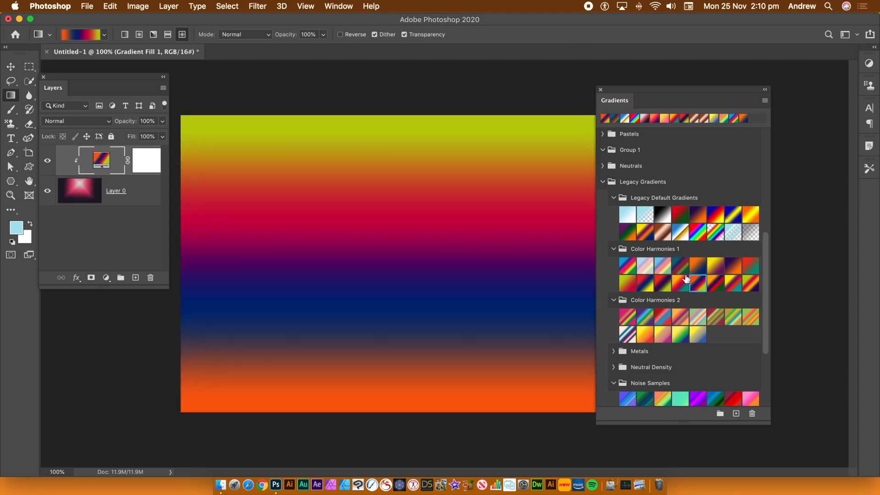
pyautogui.click(668, 267)
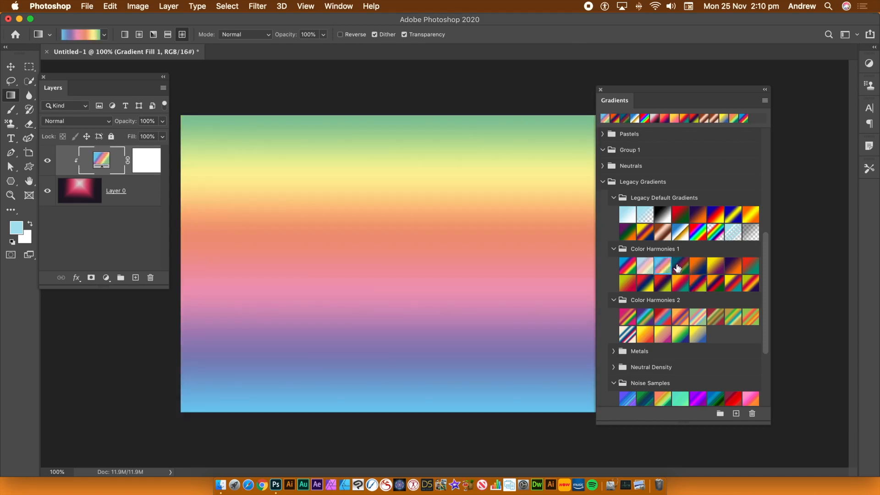
pyautogui.click(678, 267)
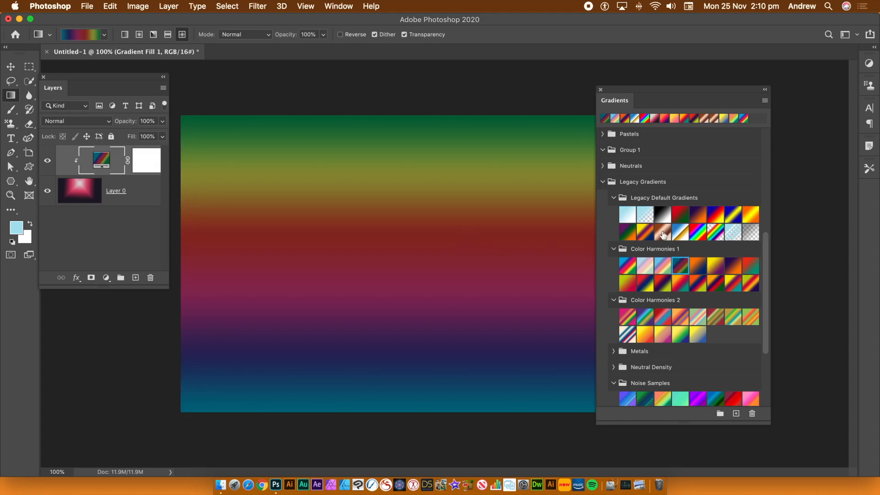
pyautogui.click(678, 234)
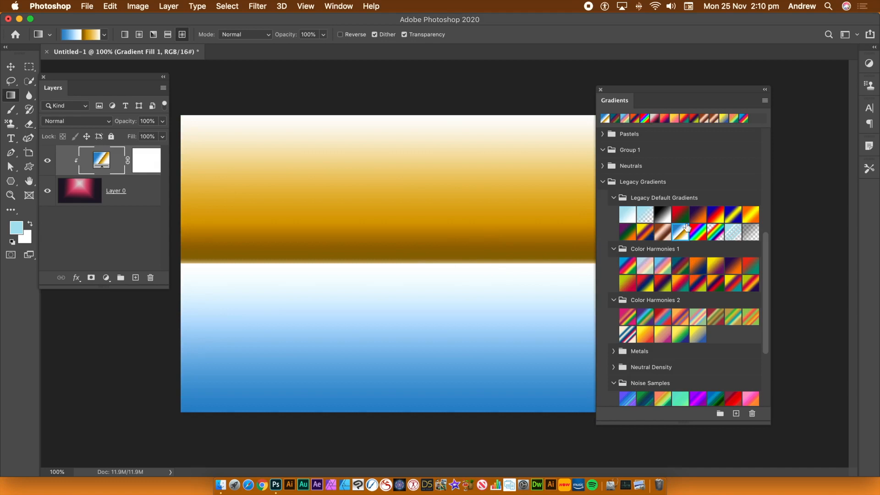
# Step: Switch the preset style to Radial Gradient and try Legacy Default presets on the fill layer, ending with the pastel rainbow from Color Harmonies 1
pyautogui.click(764, 102)
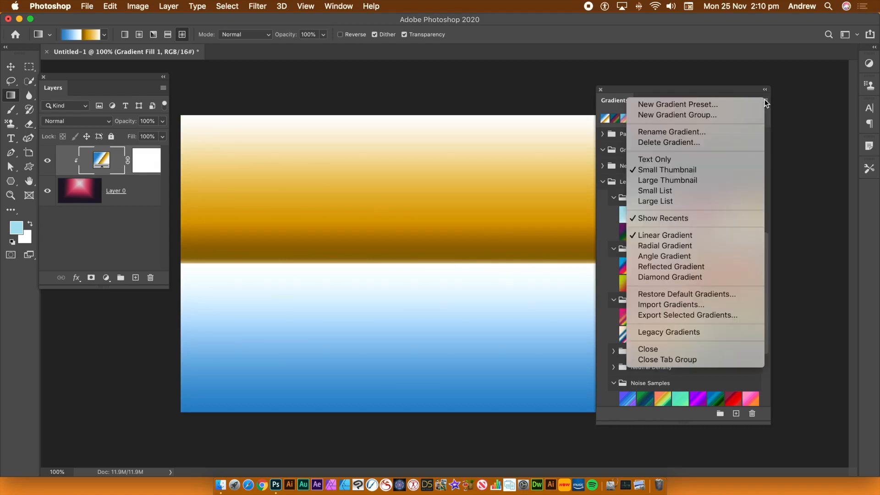
pyautogui.click(651, 246)
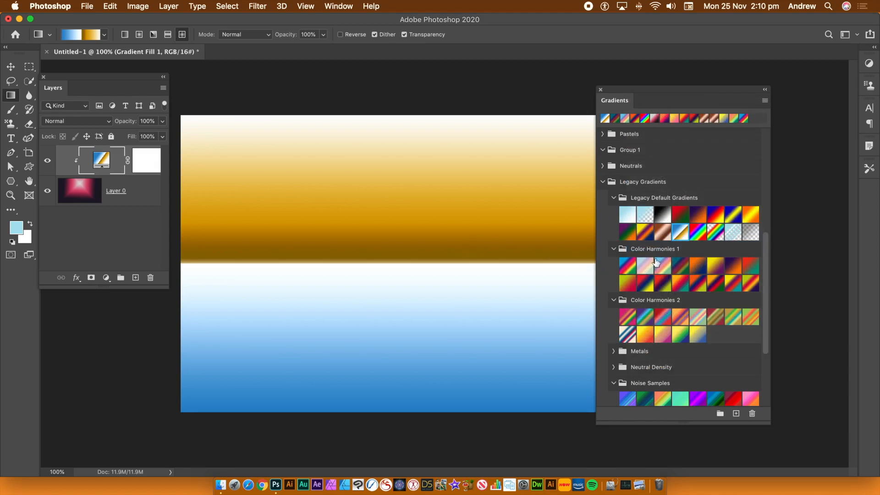
pyautogui.click(627, 235)
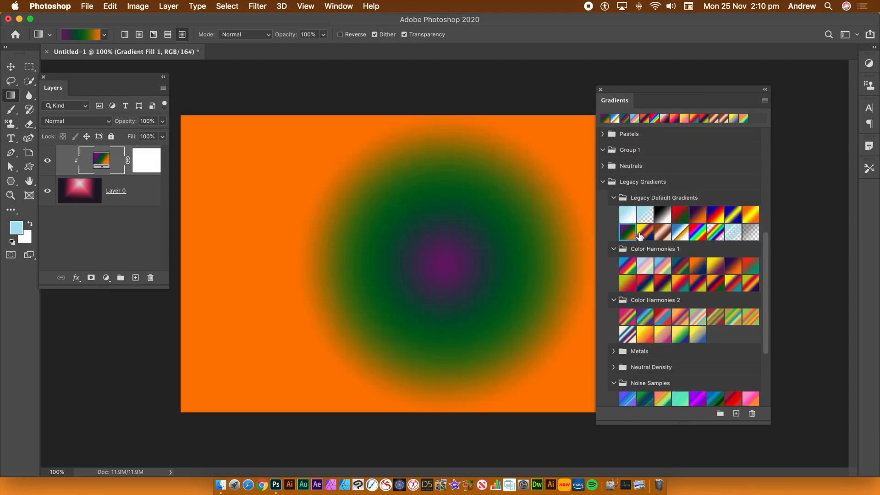
pyautogui.click(646, 234)
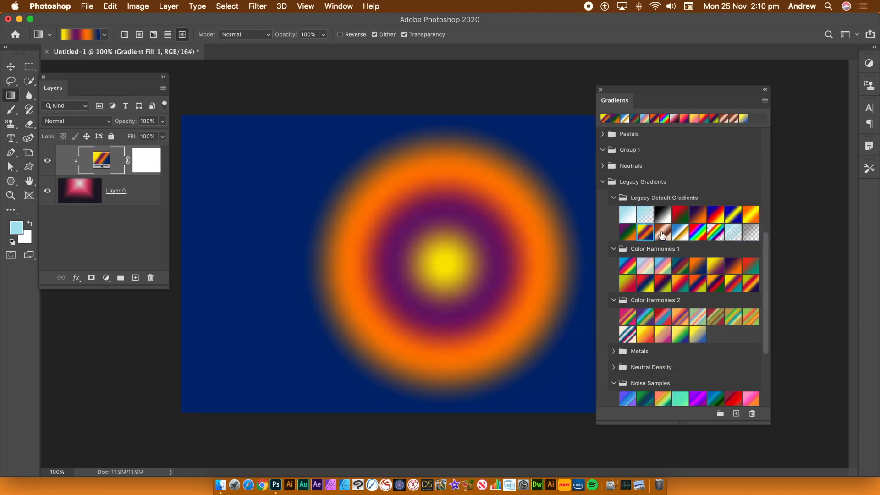
pyautogui.click(662, 234)
pyautogui.click(681, 233)
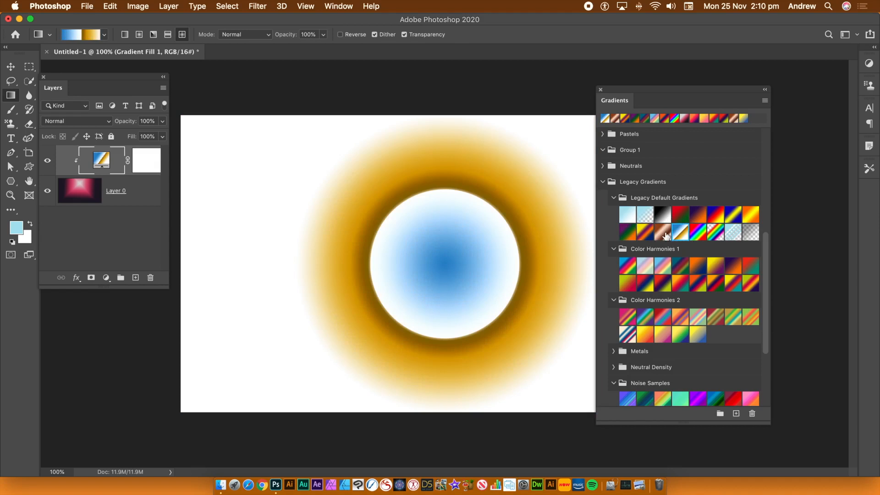
pyautogui.click(663, 234)
pyautogui.click(645, 232)
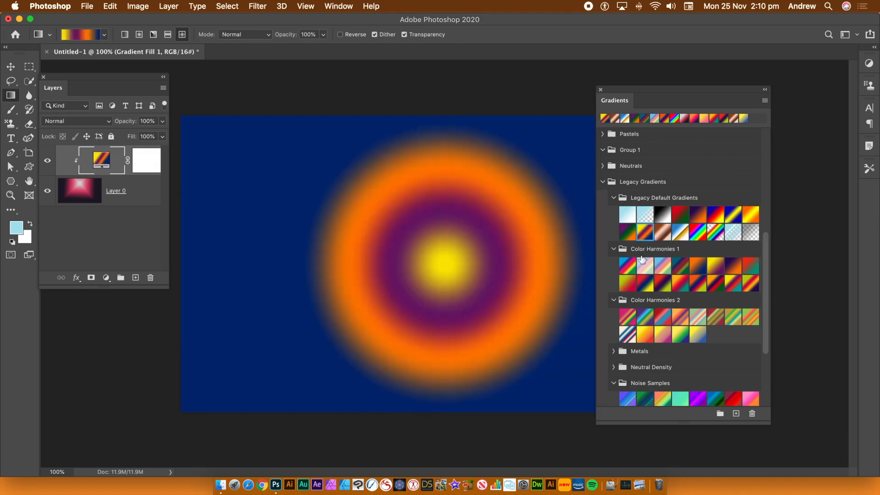
pyautogui.click(631, 268)
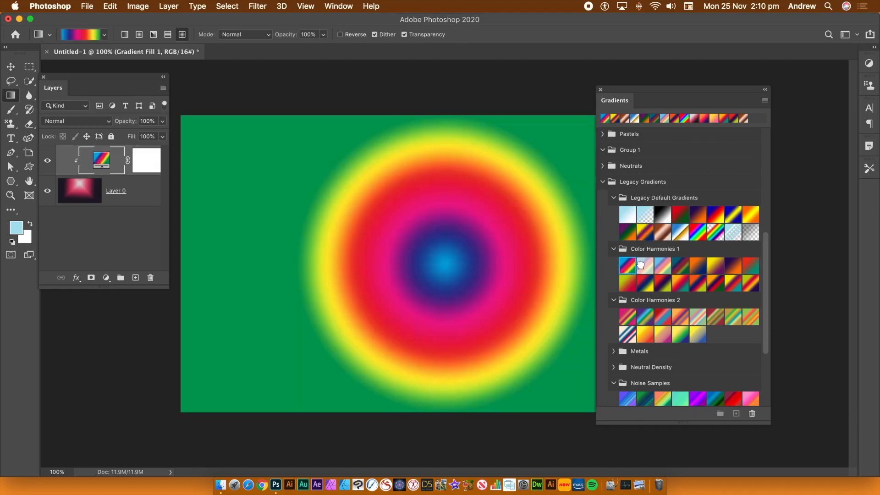
pyautogui.click(641, 265)
# Step: Switch the preset style to Angle Gradient and try several legacy presets on the fill layer, ending with a pastel multicolour from Color Harmonies 2
pyautogui.click(764, 101)
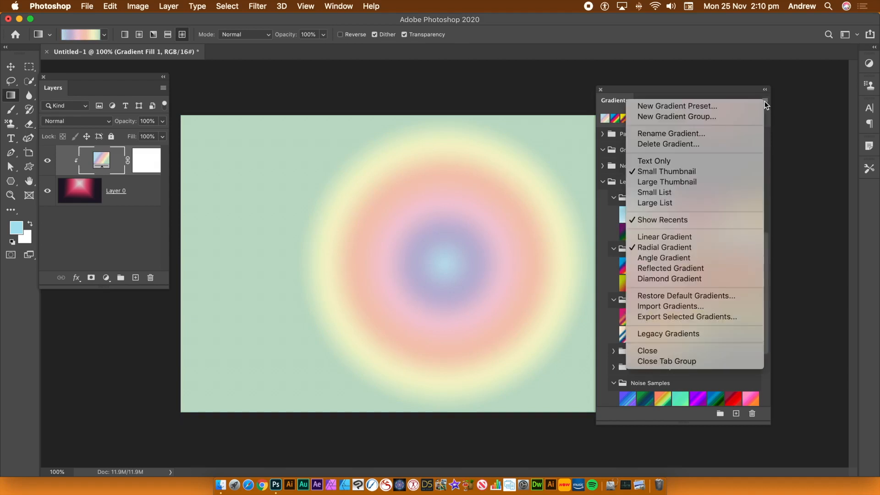
pyautogui.click(667, 257)
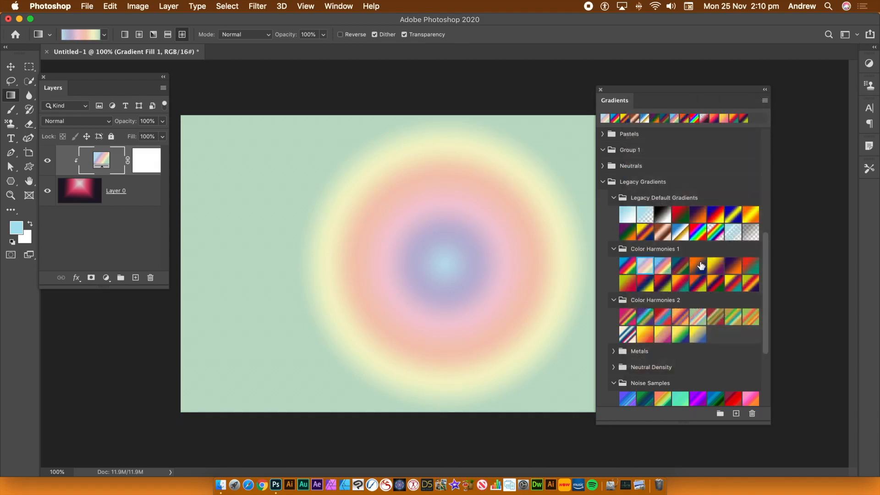
pyautogui.click(695, 268)
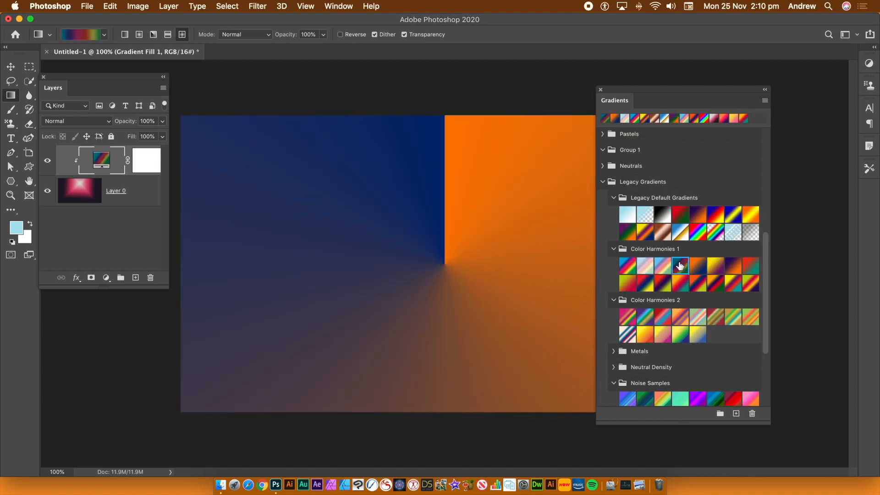
pyautogui.click(681, 265)
pyautogui.click(680, 248)
pyautogui.click(697, 230)
pyautogui.click(714, 230)
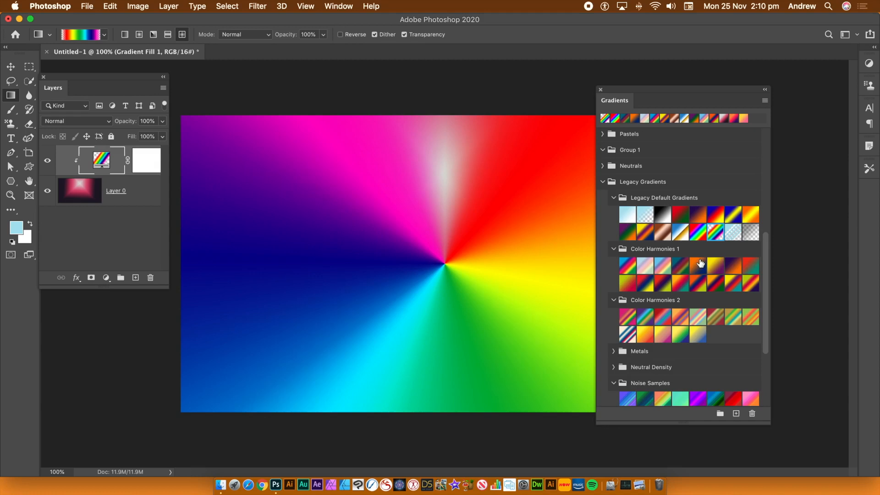
pyautogui.click(680, 335)
pyautogui.click(696, 334)
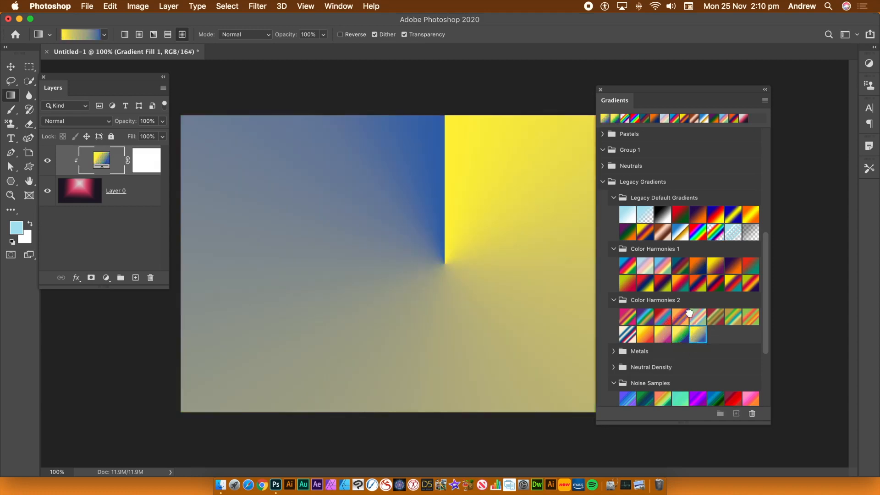
pyautogui.click(692, 316)
# Step: Switch the preset style to Reflected Gradient and try legacy presets on the fill layer, ending with blue-yellow-blue from Legacy Default Gradients
pyautogui.click(764, 100)
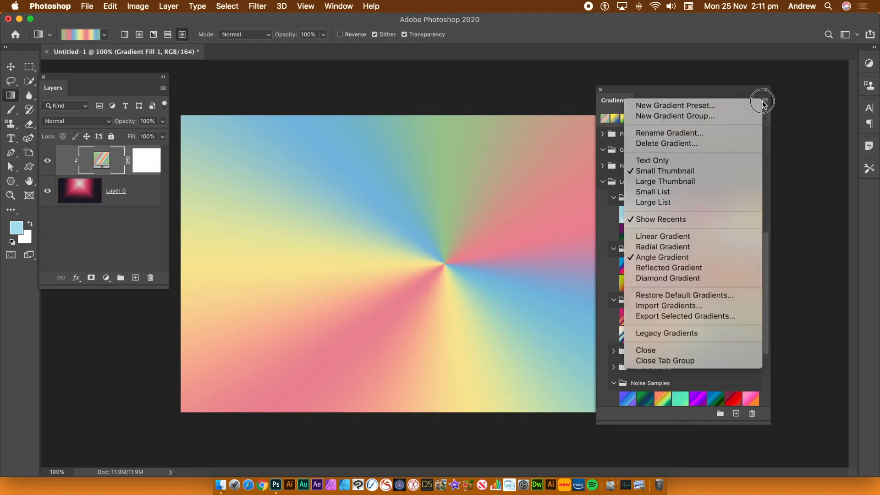
pyautogui.click(690, 269)
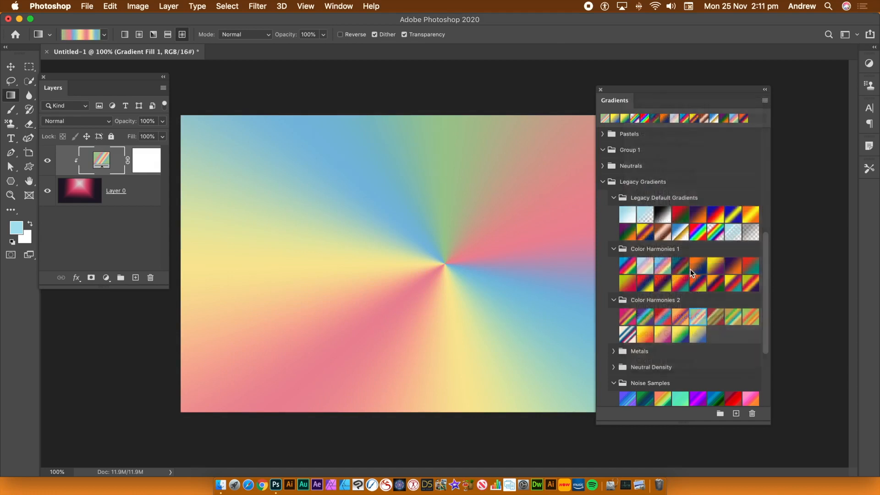
pyautogui.click(681, 267)
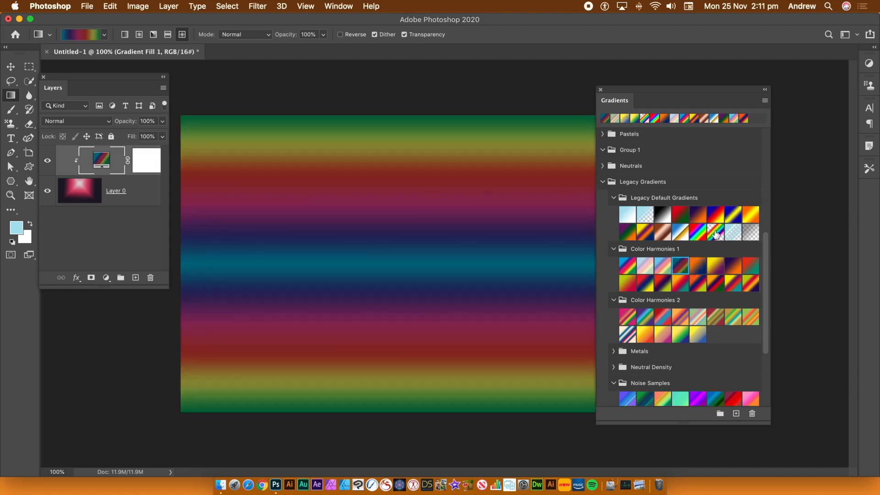
pyautogui.click(699, 233)
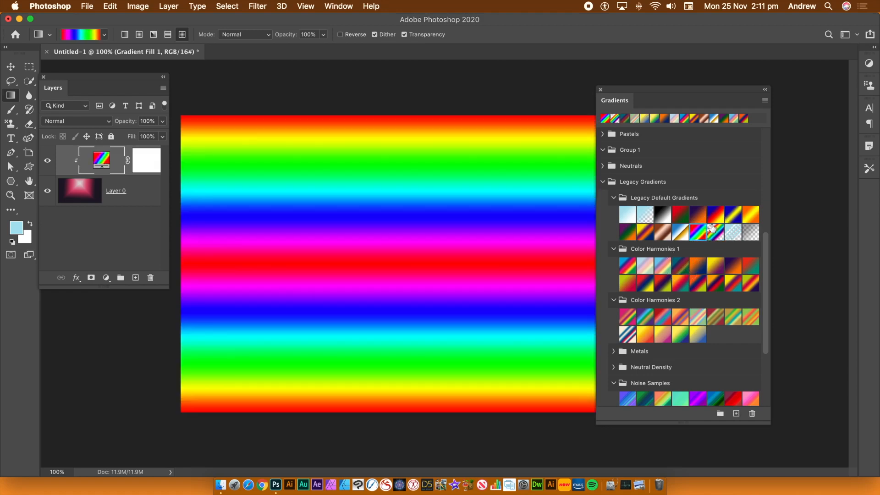
pyautogui.click(713, 215)
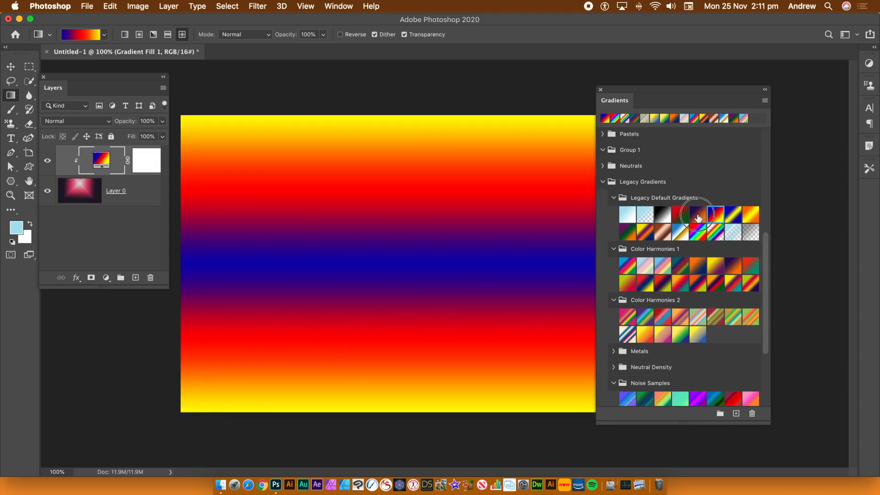
pyautogui.click(701, 214)
pyautogui.click(733, 216)
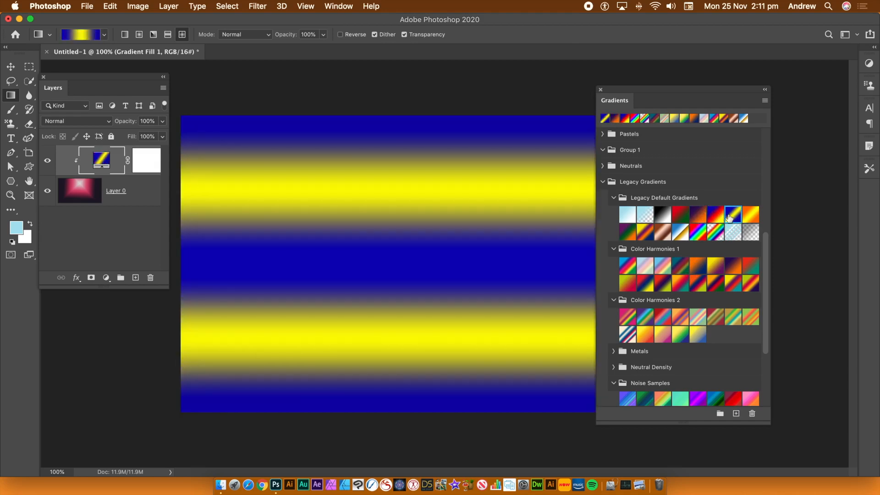
# Step: Try Blue, Red, Yellow and several Noise Samples presets on the reflected gradient fill layer, ending with the orange-green noise preset
pyautogui.click(713, 215)
pyautogui.click(712, 397)
pyautogui.click(691, 397)
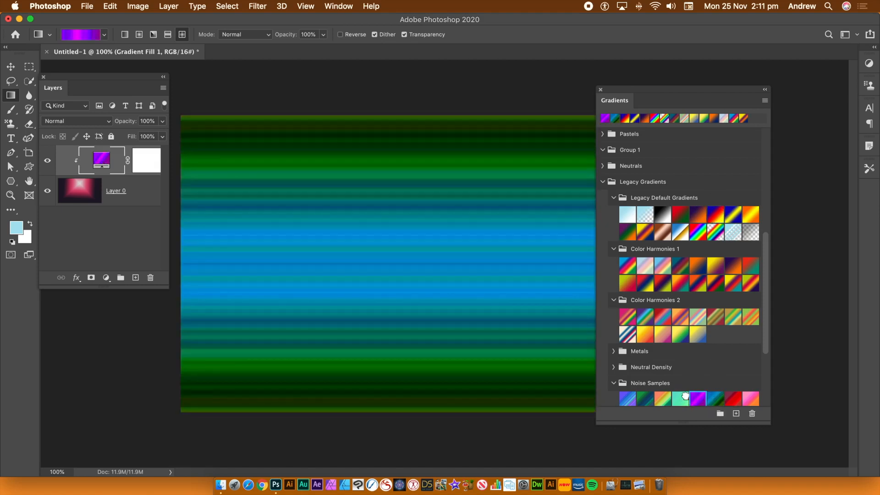
pyautogui.click(668, 399)
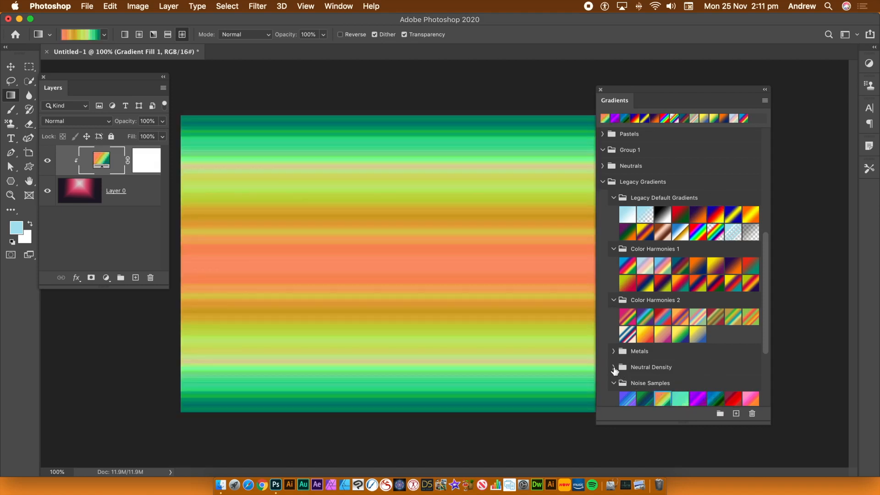
# Step: Expand the Neutral Density group and try one of its presets on the fill layer, followed by the copper preset from Legacy Default Gradients
pyautogui.click(614, 368)
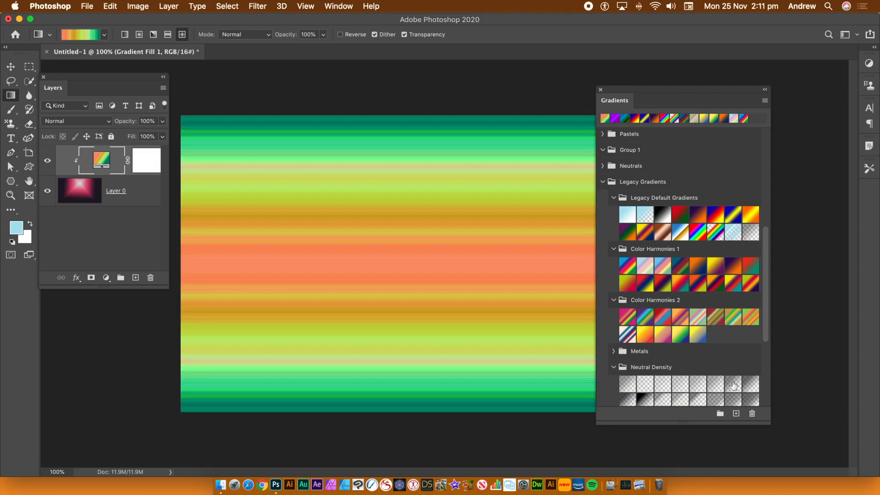
pyautogui.click(735, 384)
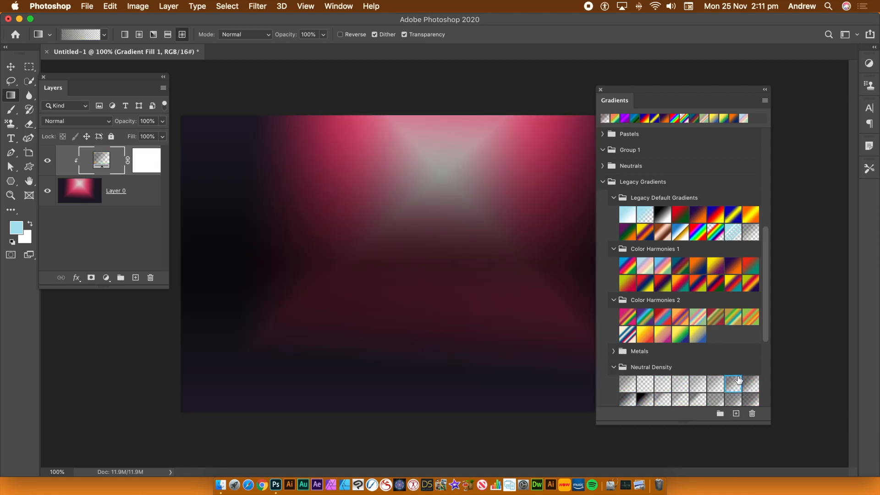
pyautogui.click(741, 162)
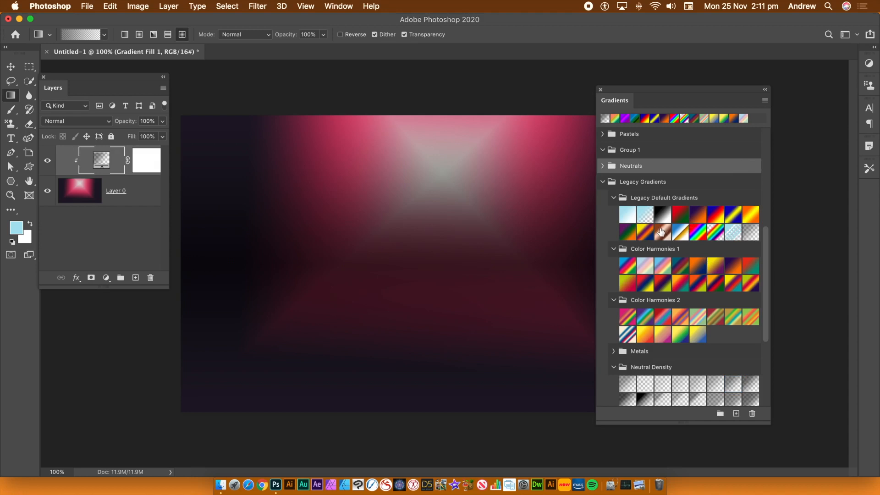
pyautogui.click(660, 232)
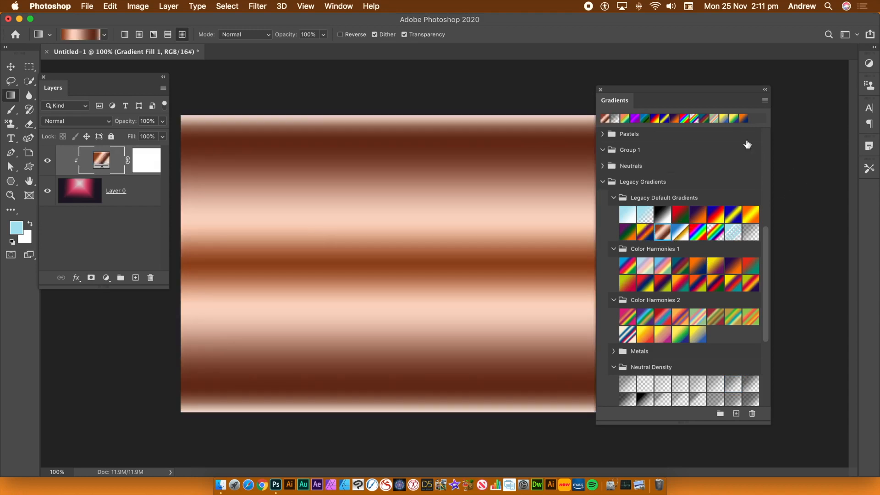
# Step: Switch the preset style to Diamond Gradient and try Color Harmonies 1 presets on the fill layer, ending with yellow-purple-red-teal
pyautogui.click(764, 101)
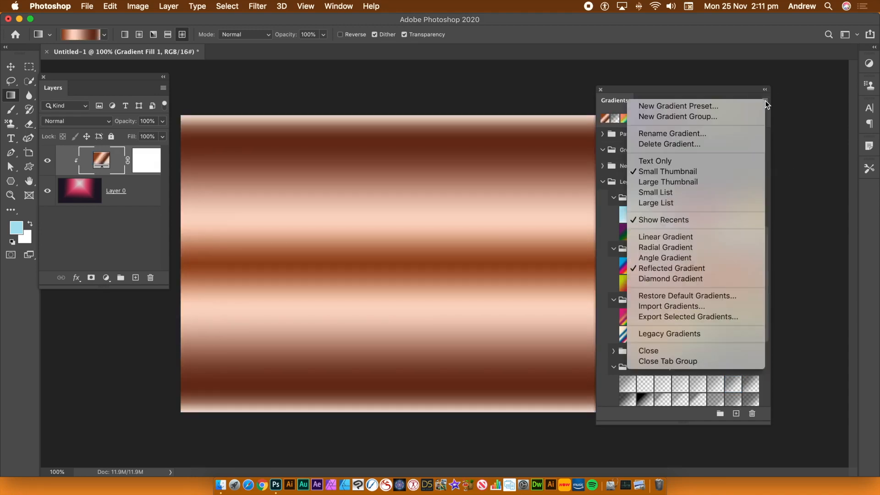
pyautogui.click(666, 281)
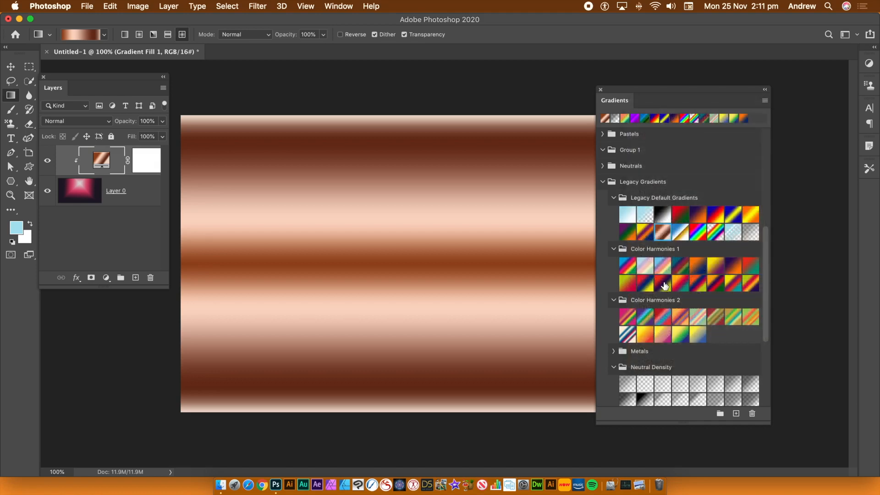
pyautogui.click(665, 285)
pyautogui.click(680, 285)
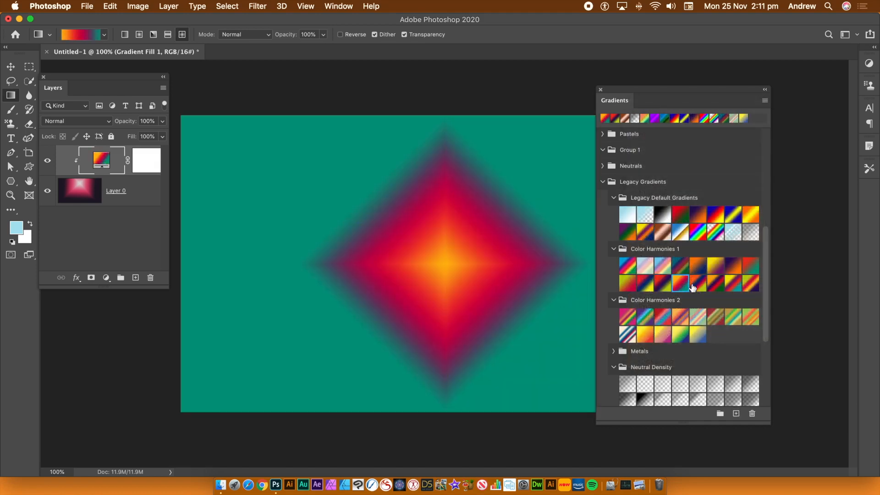
pyautogui.click(697, 283)
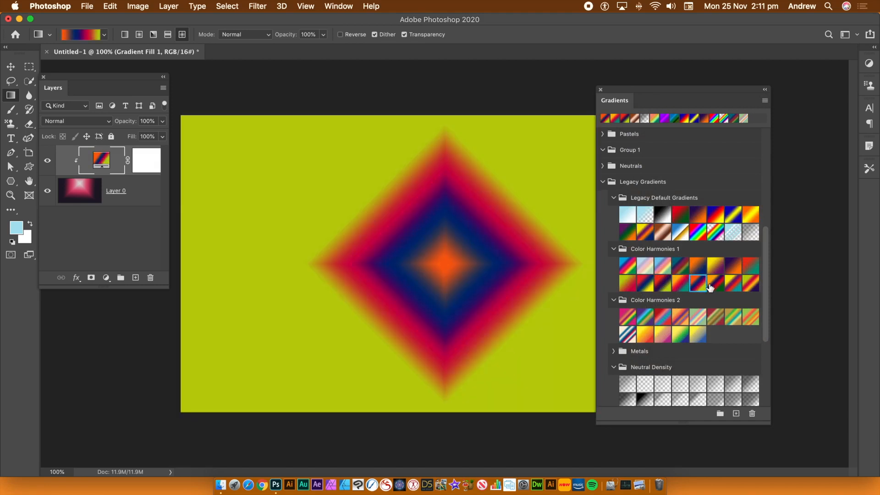
pyautogui.click(712, 285)
pyautogui.click(730, 284)
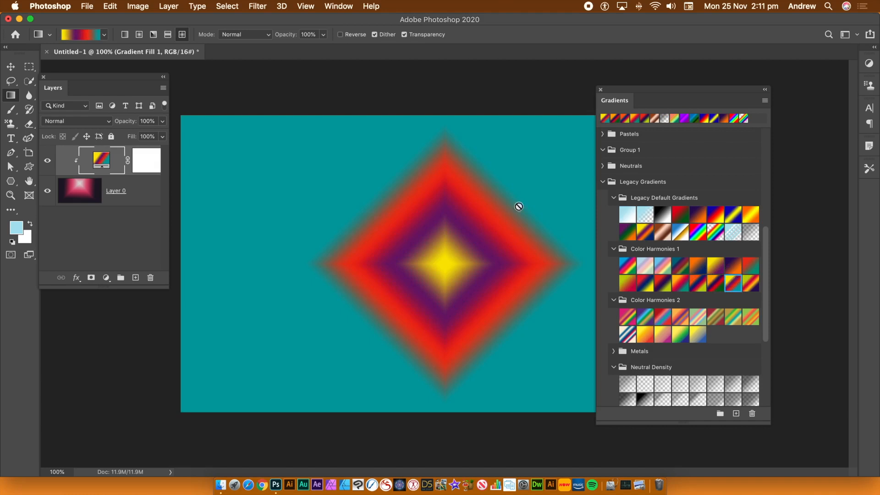
# Step: Edit the gradient fill layer, moving the diamond's centre near the canvas's upper-left corner and setting its angle to -4.26°
pyautogui.doubleClick(100, 165)
pyautogui.moveTo(446, 222); pyautogui.dragTo(214, 131)
pyautogui.moveTo(307, 135); pyautogui.dragTo(444, 137)
pyautogui.moveTo(235, 182); pyautogui.dragTo(222, 154)
pyautogui.moveTo(414, 193); pyautogui.dragTo(423, 196)
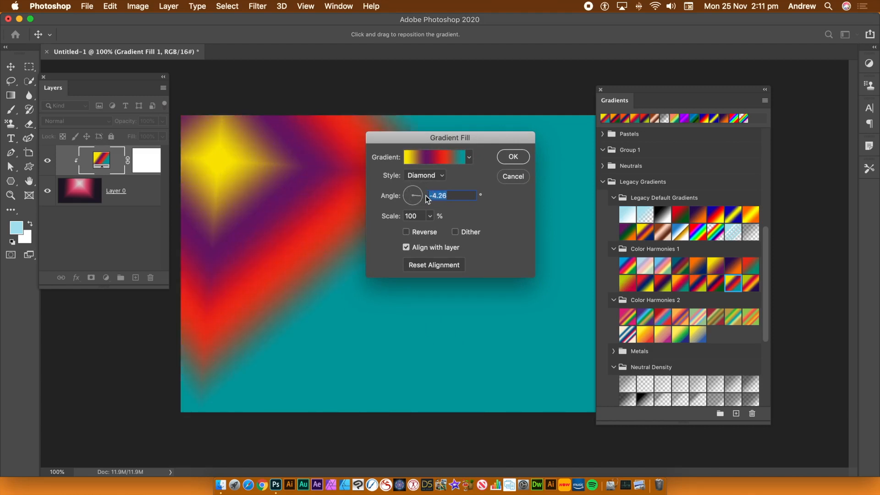
pyautogui.click(514, 158)
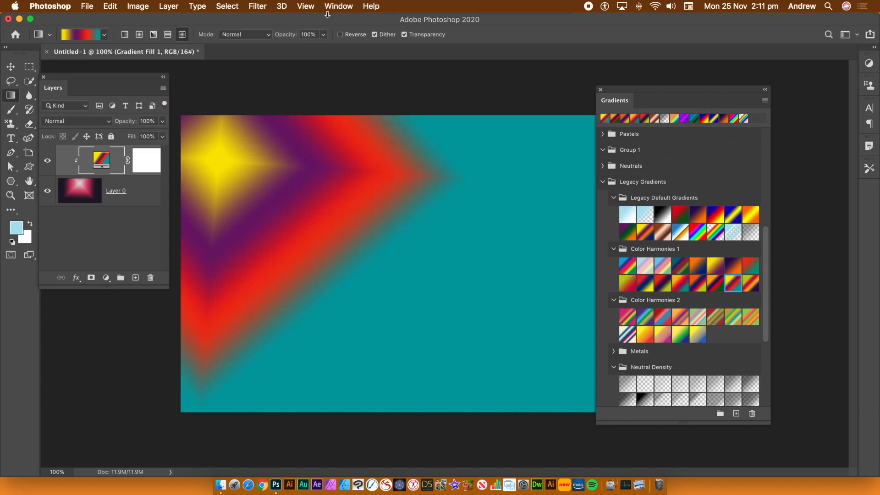
pyautogui.click(344, 9)
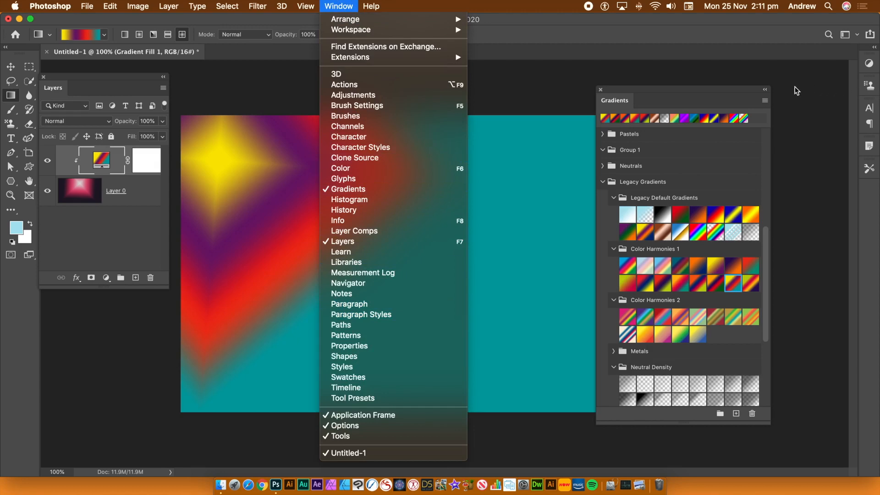
pyautogui.click(722, 88)
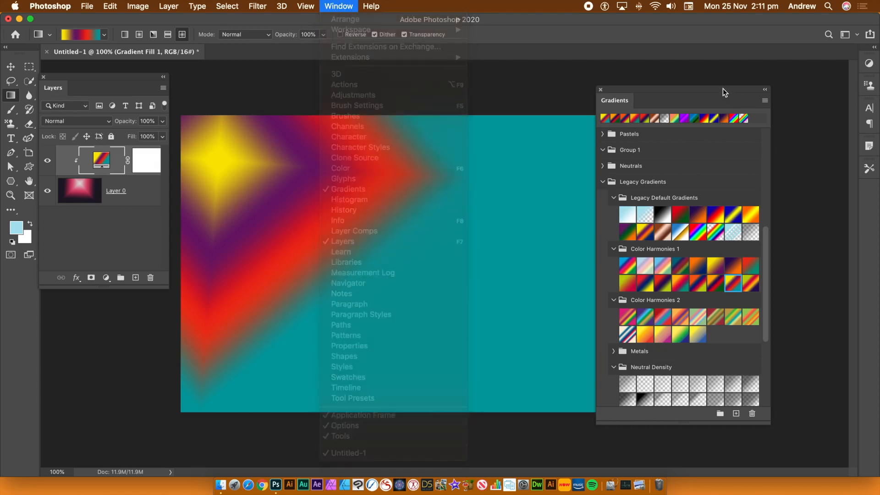
pyautogui.click(765, 101)
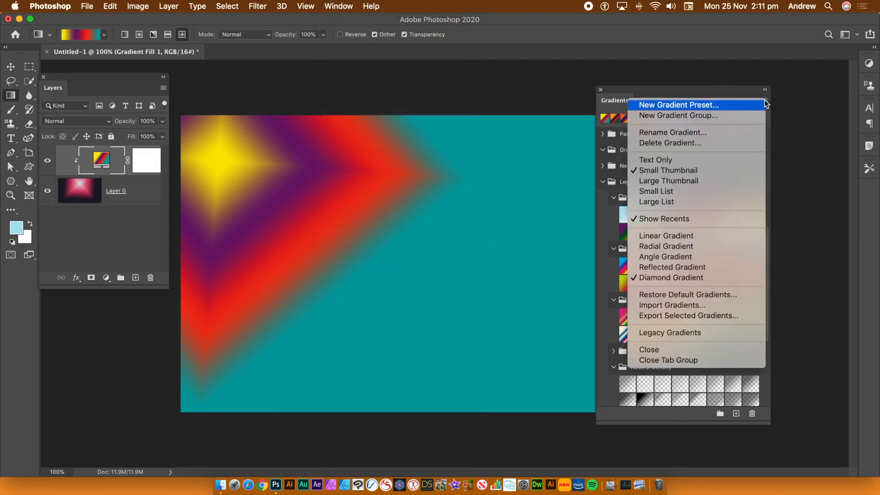
pyautogui.click(638, 87)
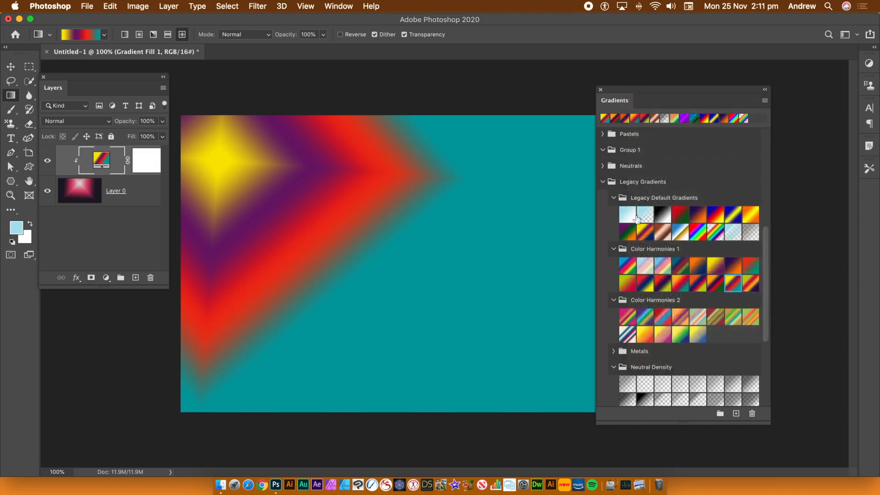
pyautogui.rightClick(663, 215)
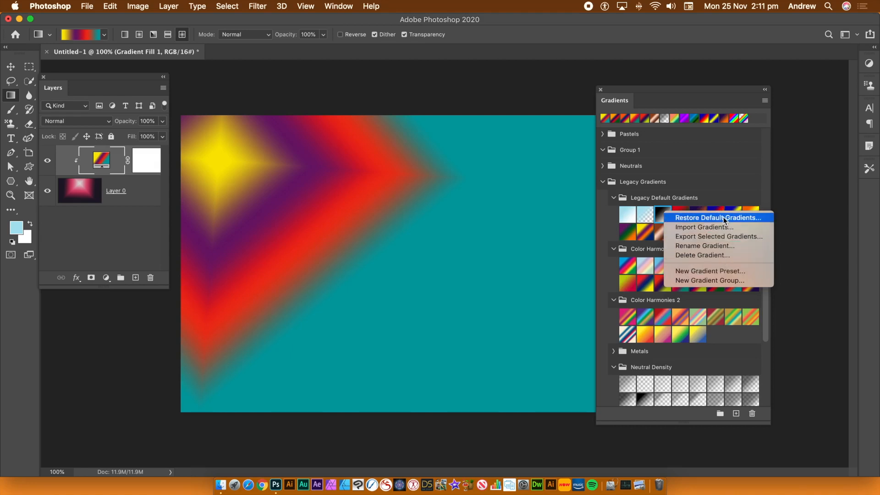
pyautogui.click(769, 175)
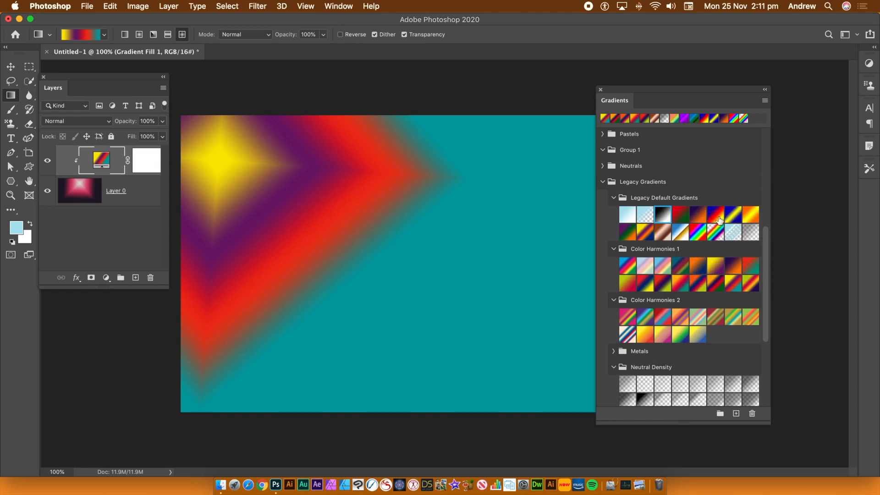
# Step: Delete the "Blue, Red, Yellow" preset from the Legacy Default Gradients group
pyautogui.rightClick(718, 219)
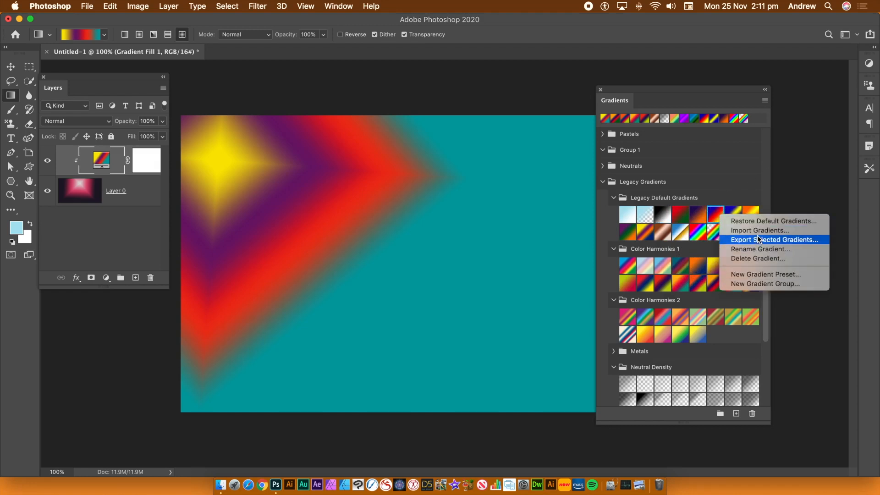
pyautogui.click(755, 259)
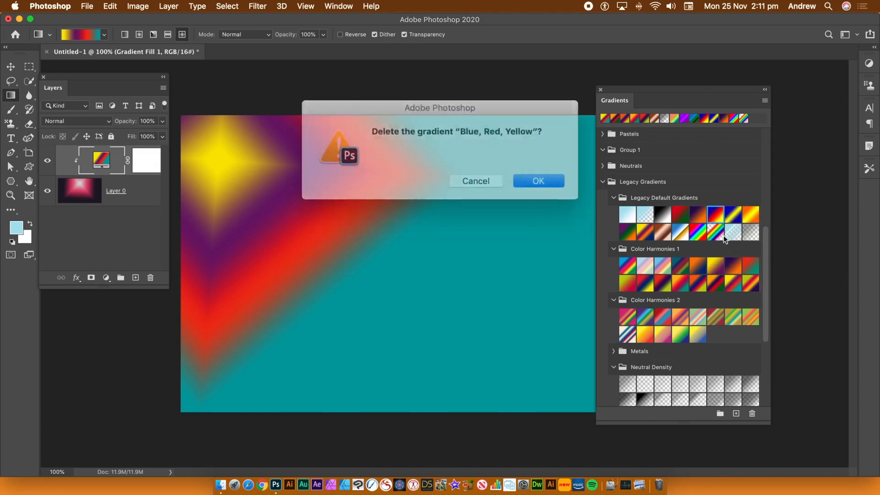
pyautogui.click(532, 177)
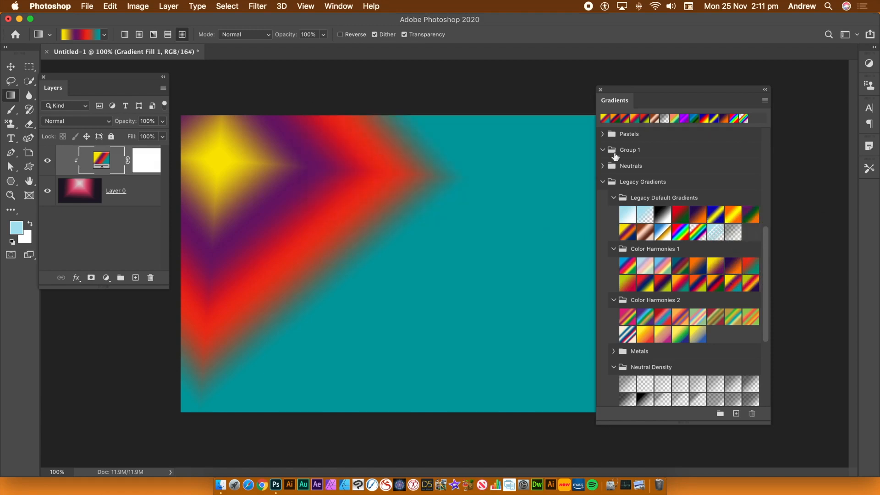
pyautogui.click(765, 101)
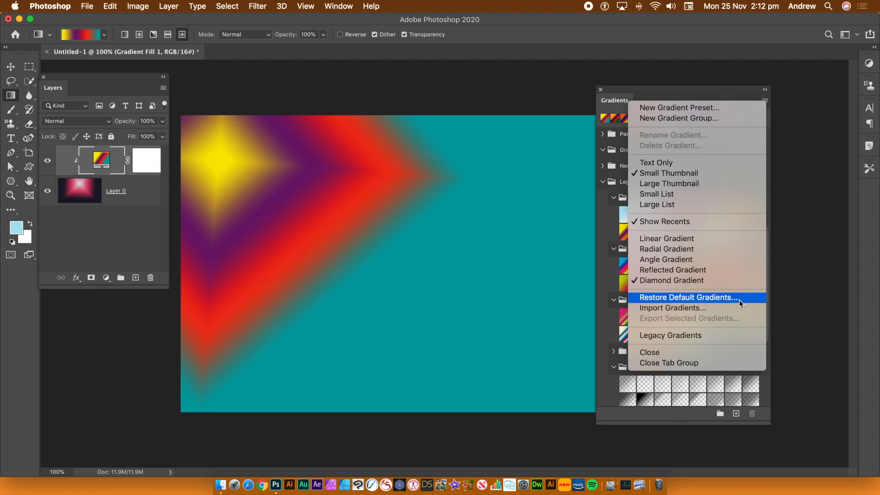
pyautogui.click(814, 201)
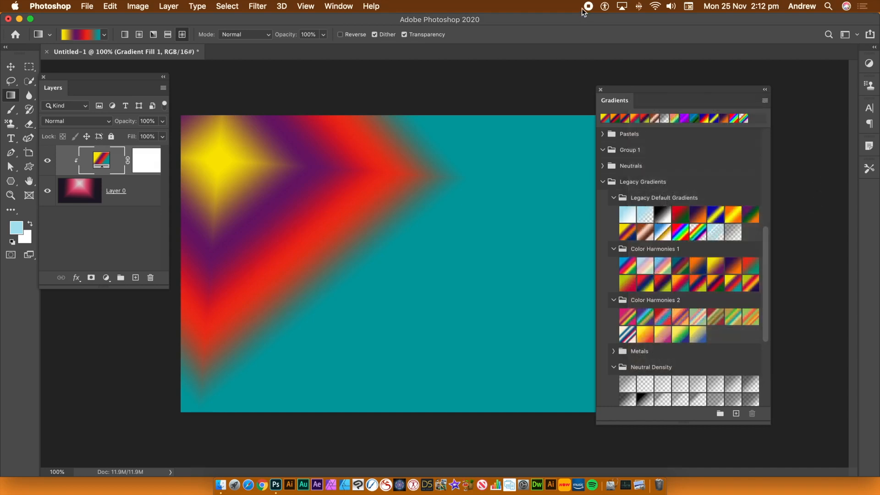